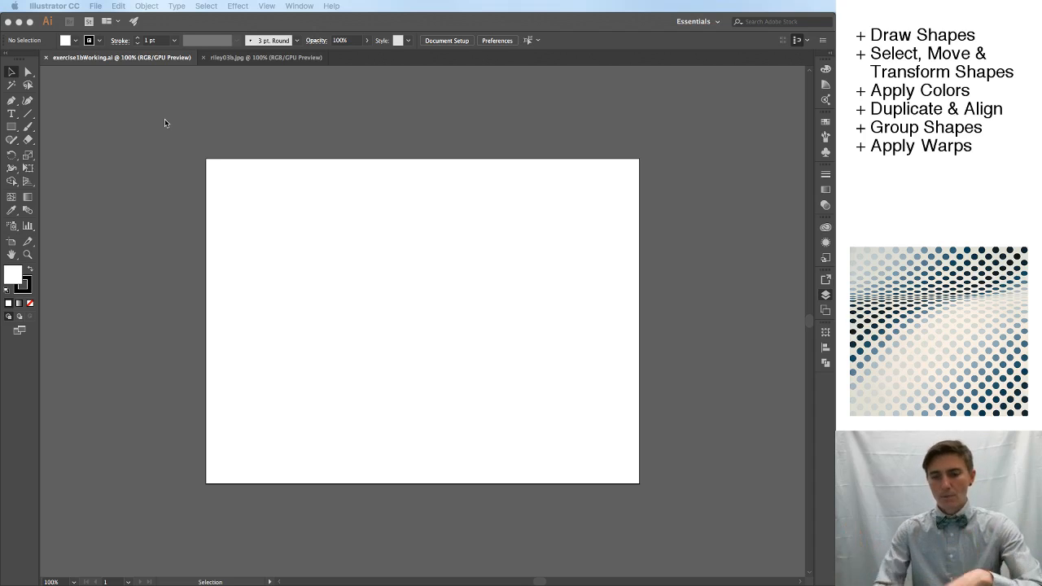
Copy the dotted reference image from riley03b.jpg and paste it into exercise1bWorking.ai.
left_click(218, 58)
left_click(218, 58)
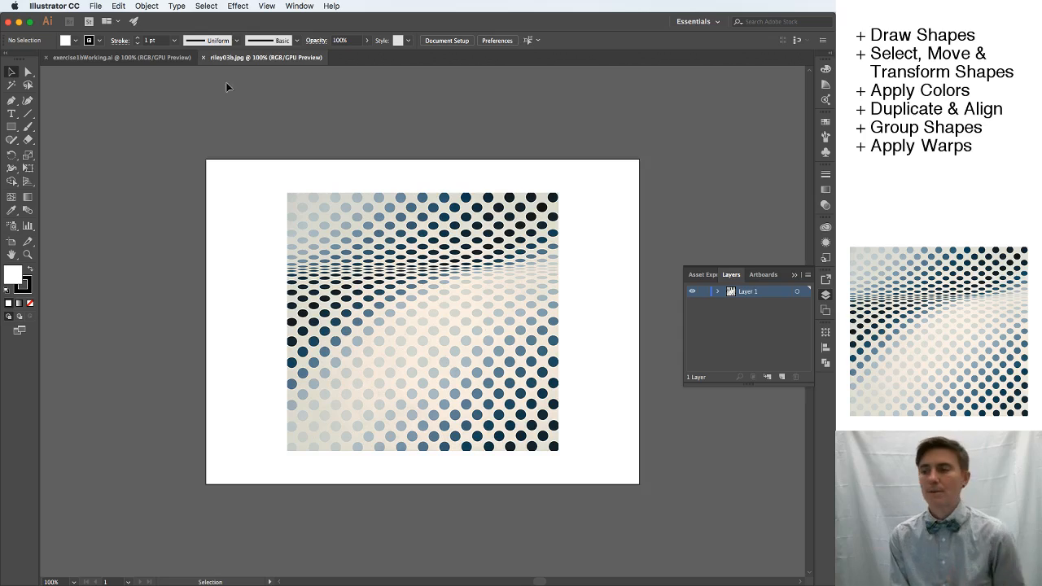
left_click(386, 277)
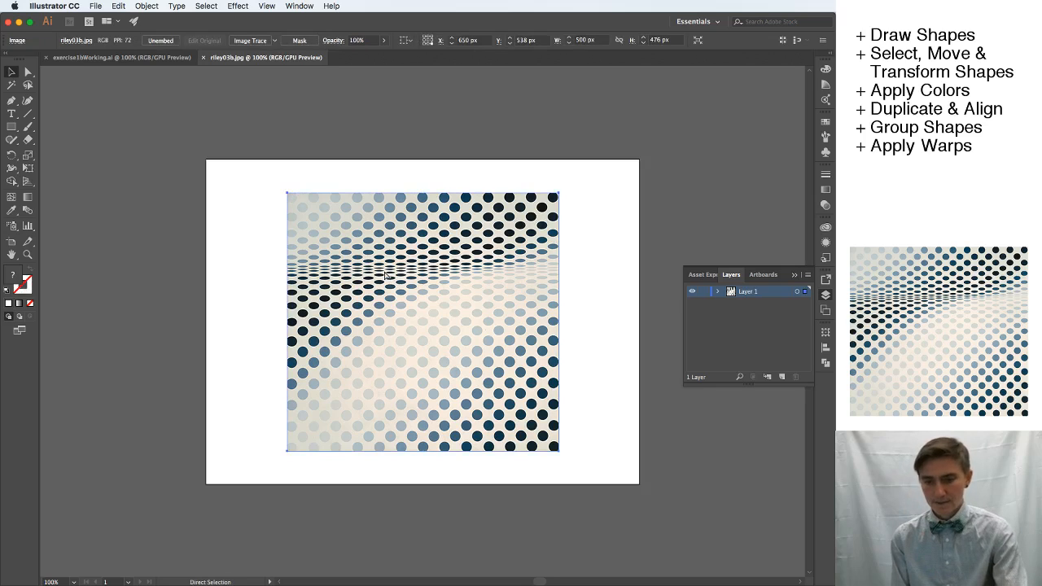
key("a")
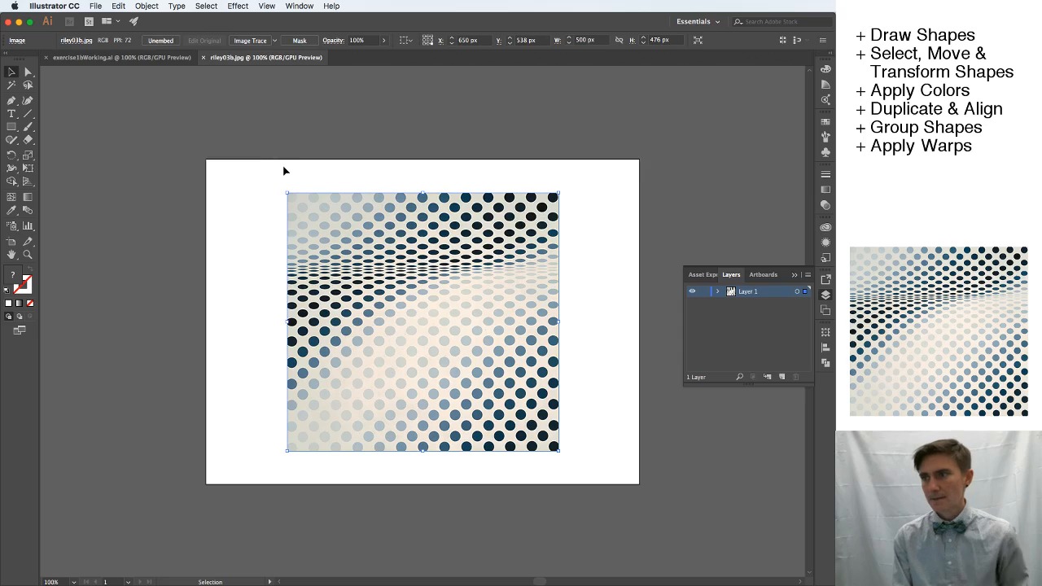
left_click(114, 58)
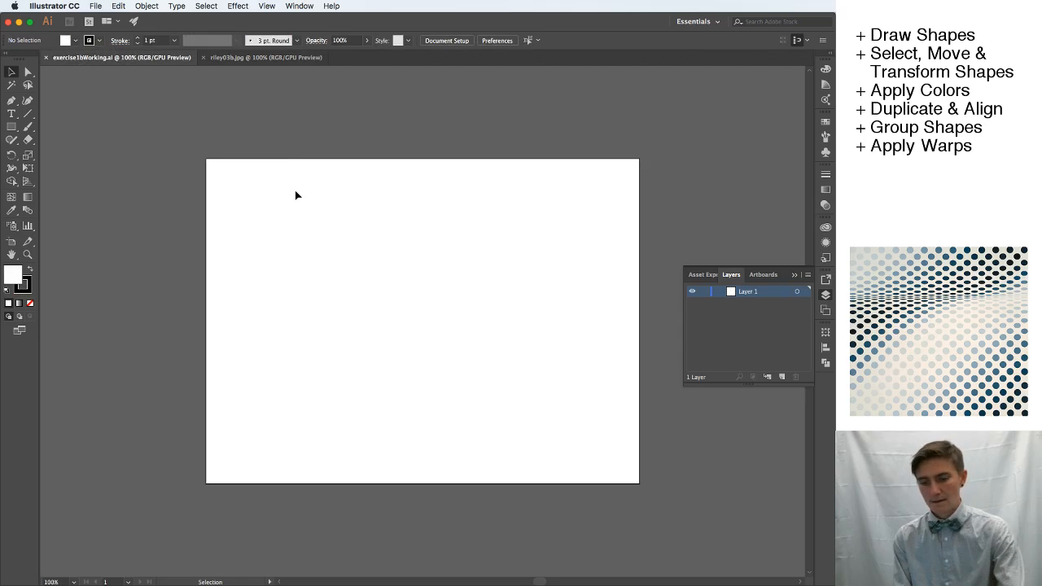
key("super+v")
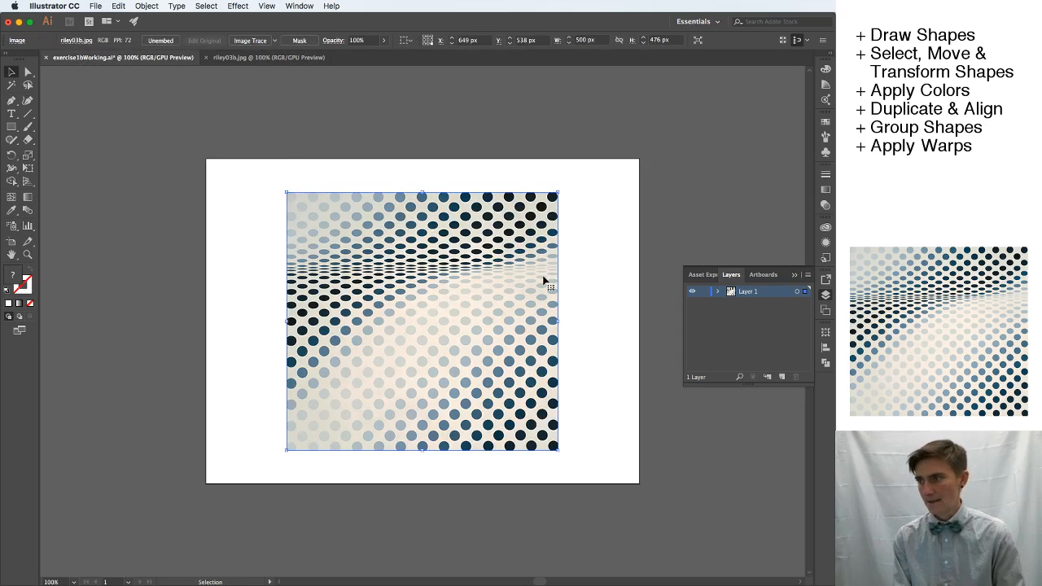
Move the pasted dotted image off the artboard onto the empty canvas at its left side.
left_click_drag(515, 267, 151, 273)
scroll(186, 249, "right", 3)
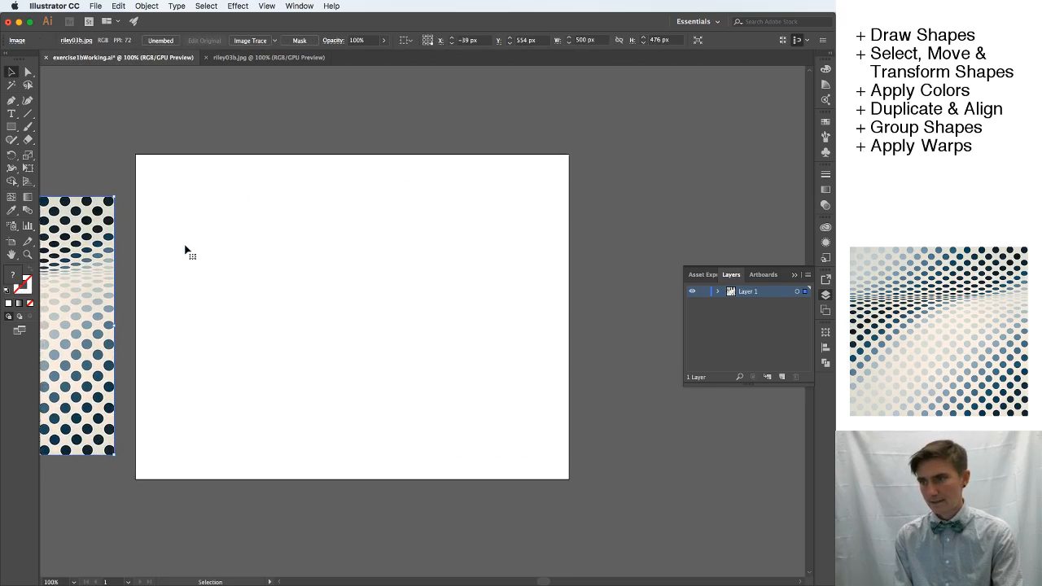
scroll(186, 248, "left", 8)
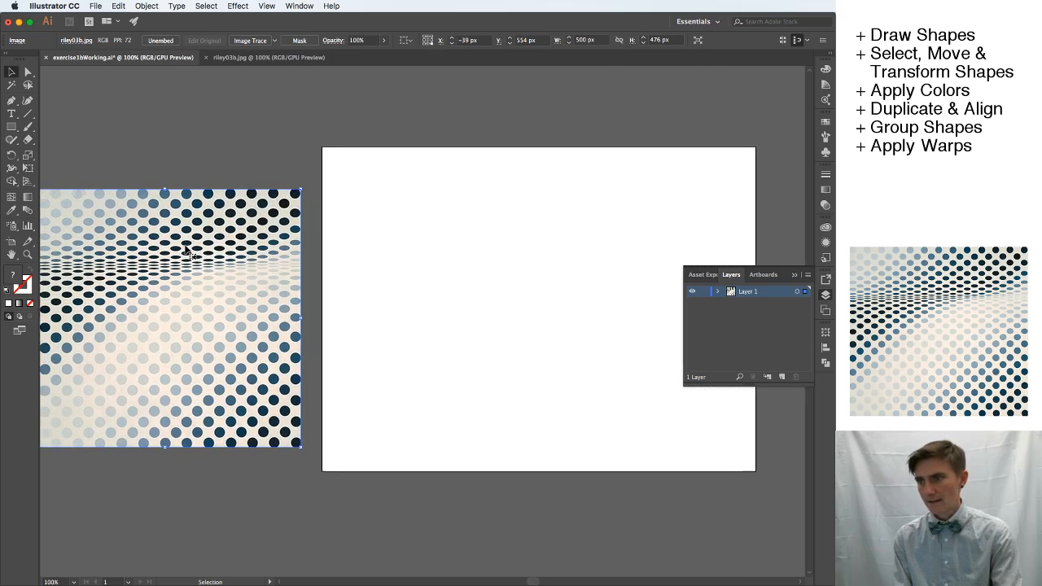
scroll(187, 244, "left", 2)
Scale the reference image down proportionally to about 310 × 295 px and place it beside the artboard's lower left edge.
left_click_drag(50, 185, 152, 281)
left_click(242, 238)
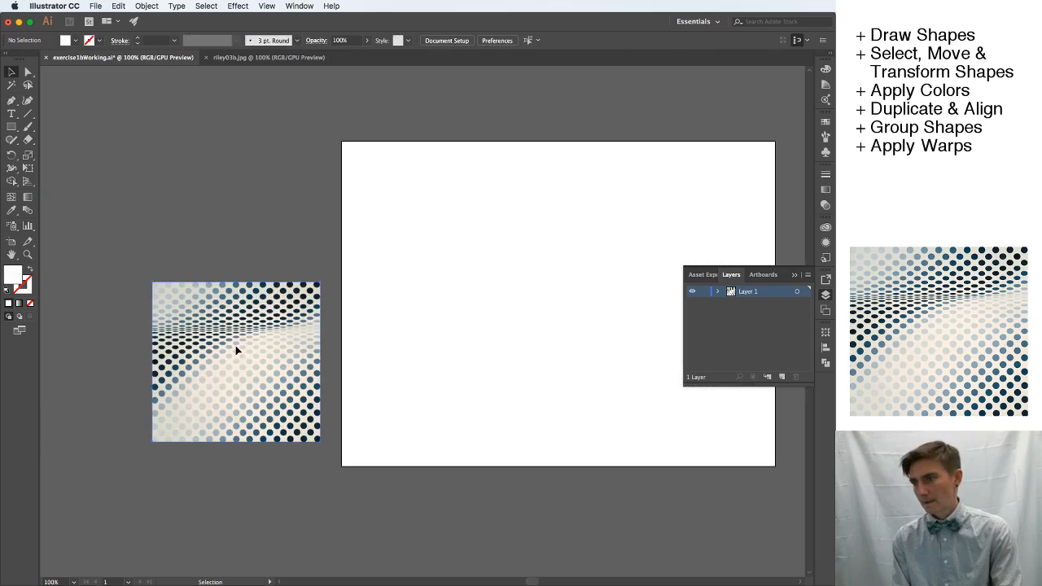
left_click_drag(236, 345, 242, 372)
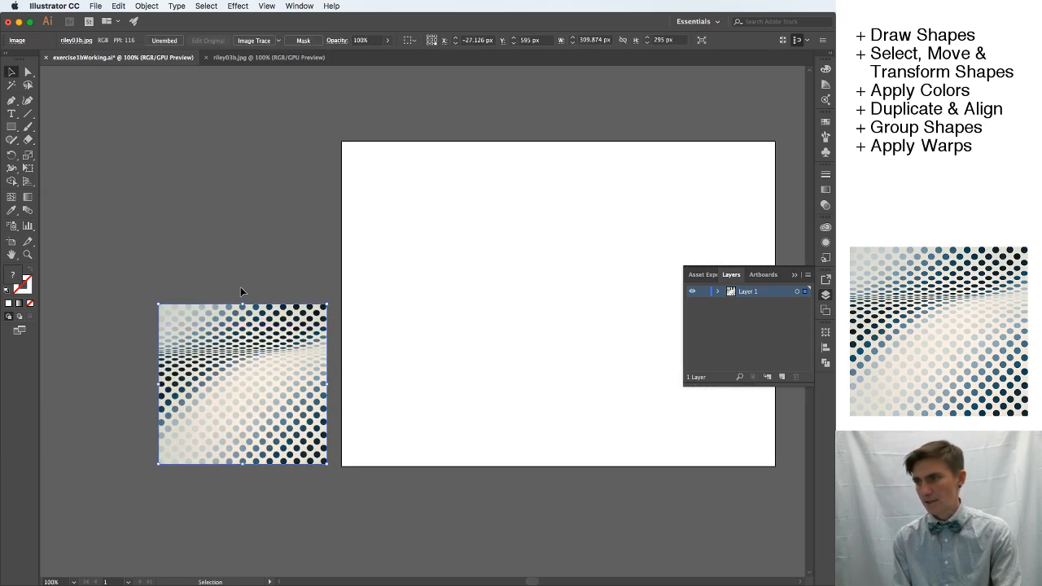
left_click(240, 287)
scroll(278, 277, "left", 5)
scroll(277, 279, "right", 5)
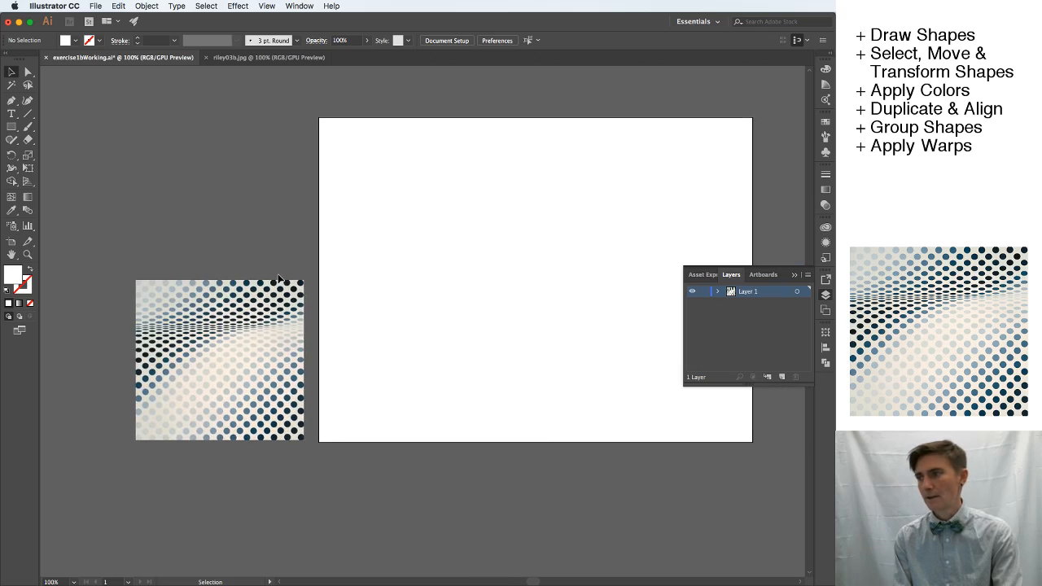
scroll(278, 279, "down", 2)
scroll(278, 280, "up", 3)
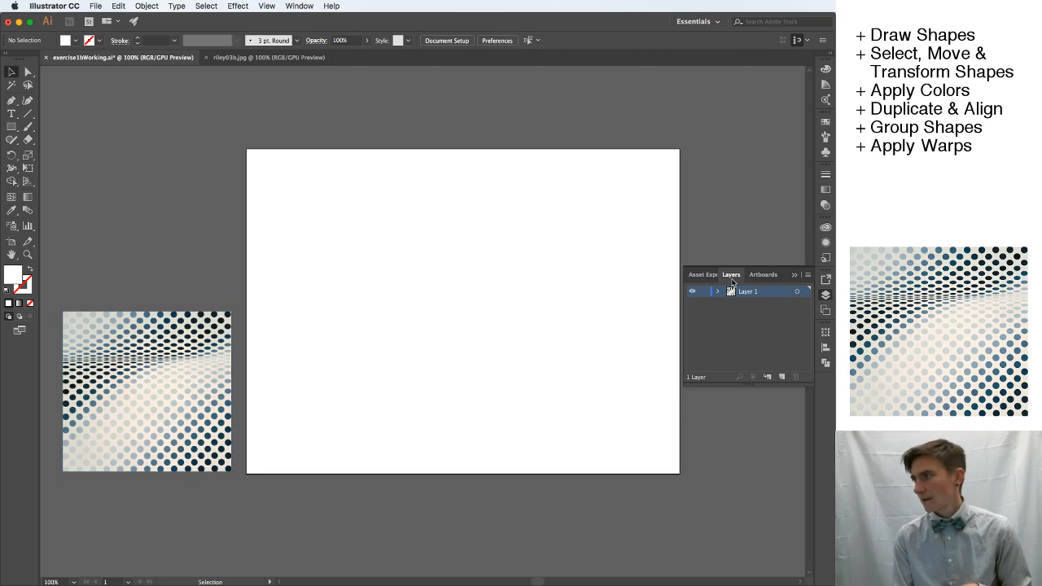
Add a new layer above the reference image's layer and lock Layer 1.
left_click(826, 296)
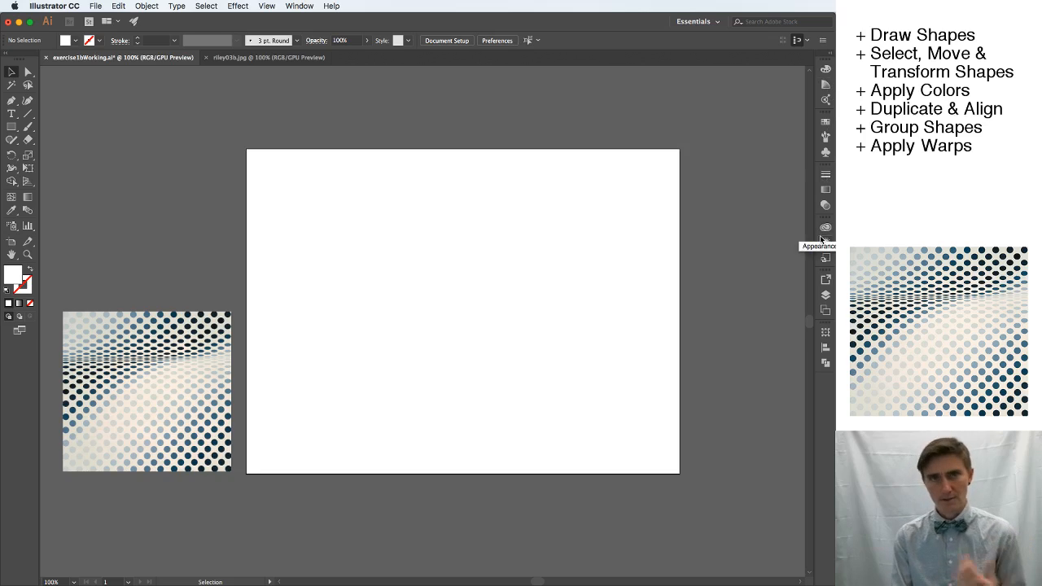
left_click(825, 297)
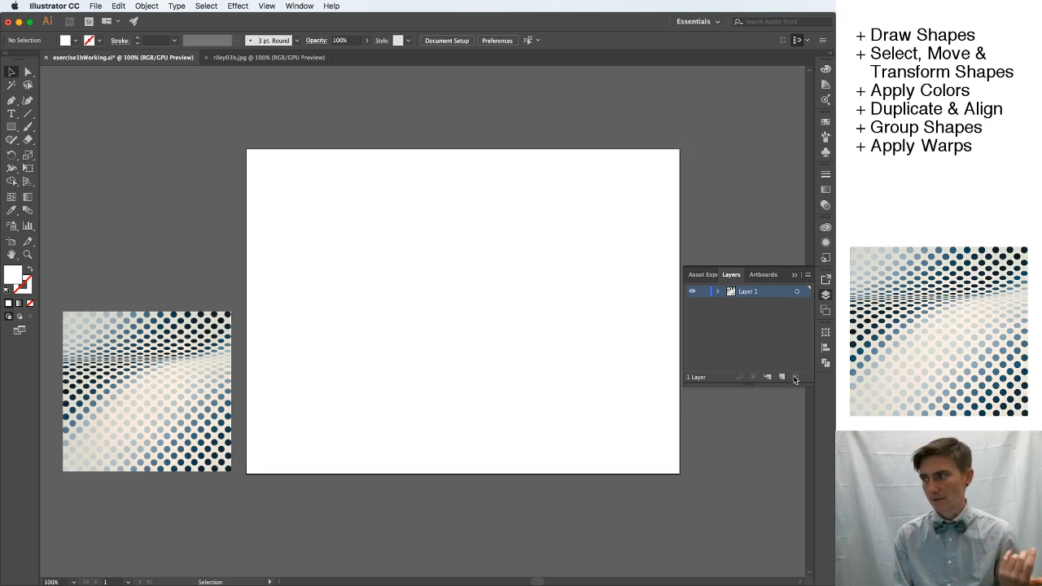
left_click(782, 377)
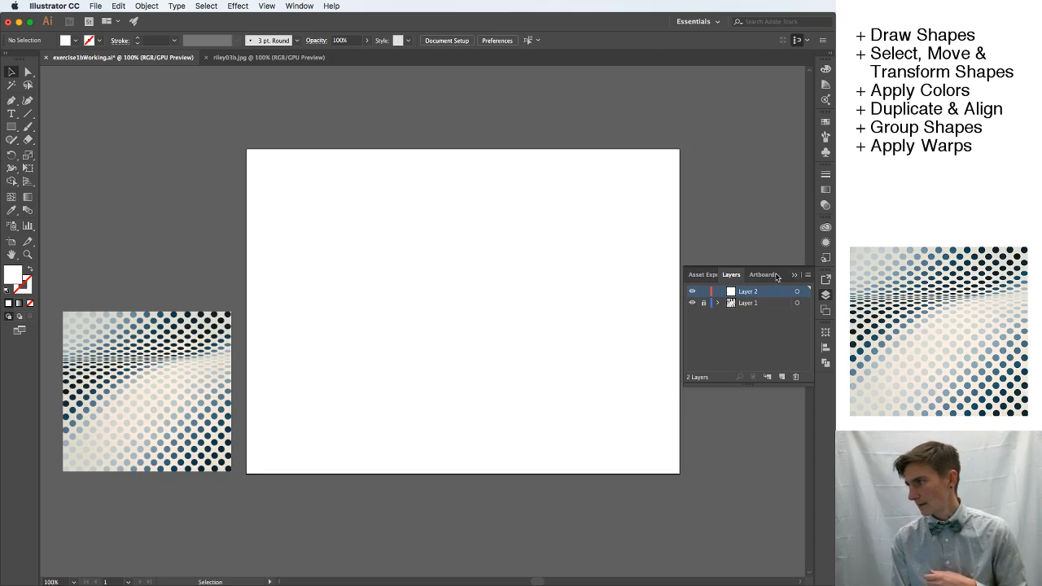
left_click(731, 275)
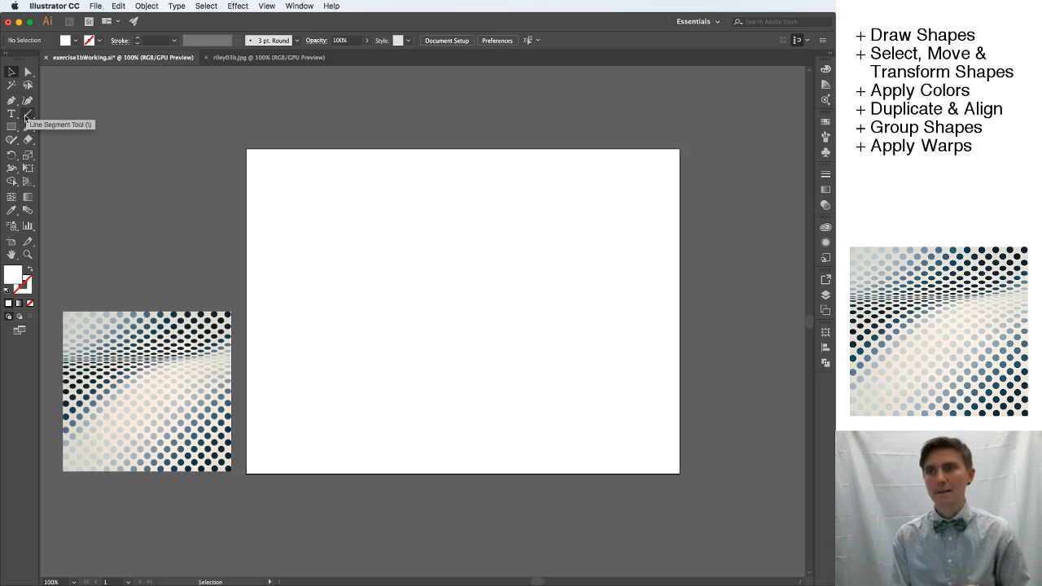
Draw a trial ellipse with the Ellipse tool near the artboard's upper-left corner and delete it.
left_click_drag(11, 129, 34, 152)
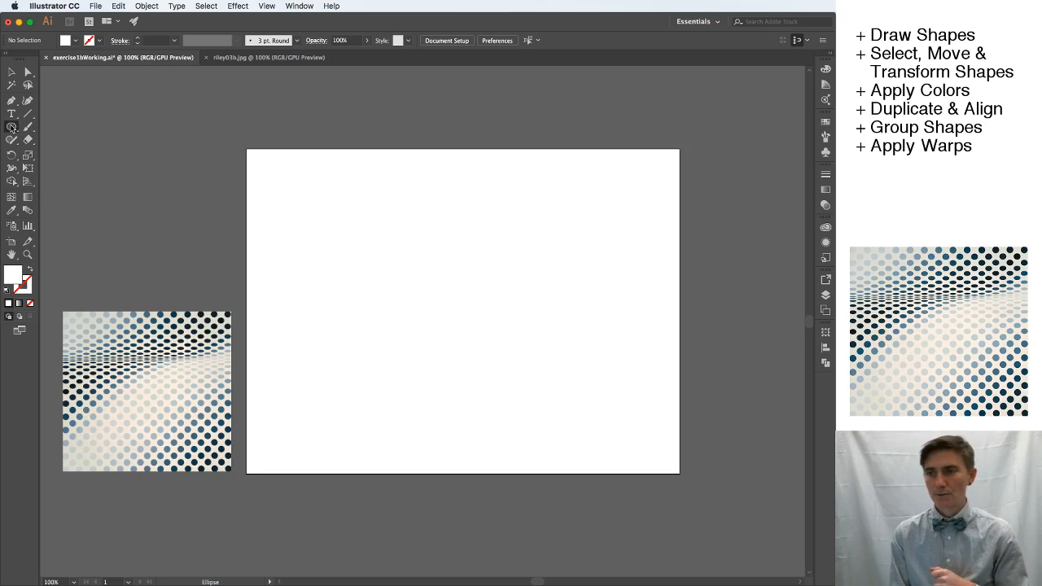
left_click(12, 127)
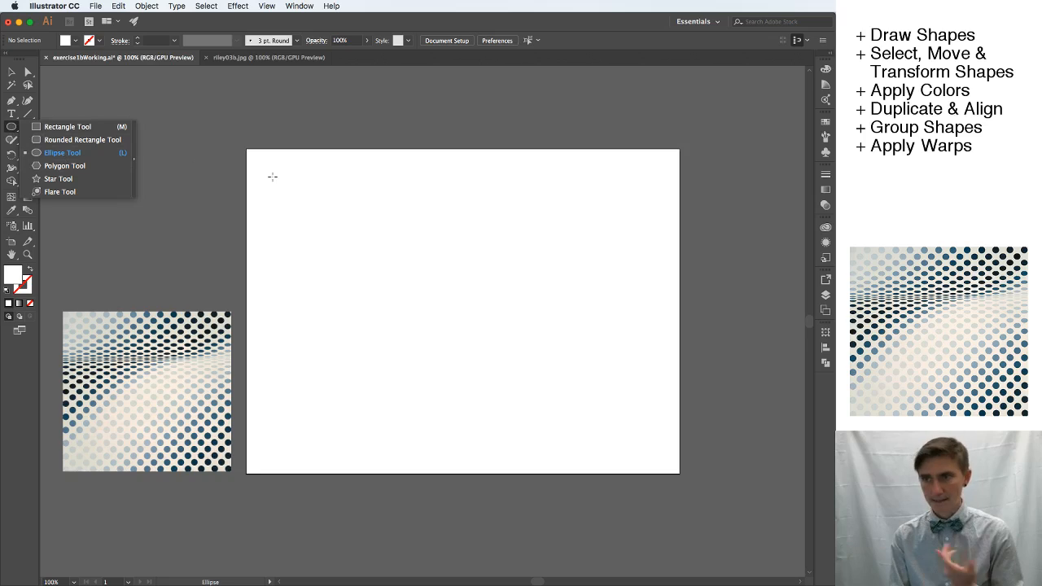
left_click(78, 152)
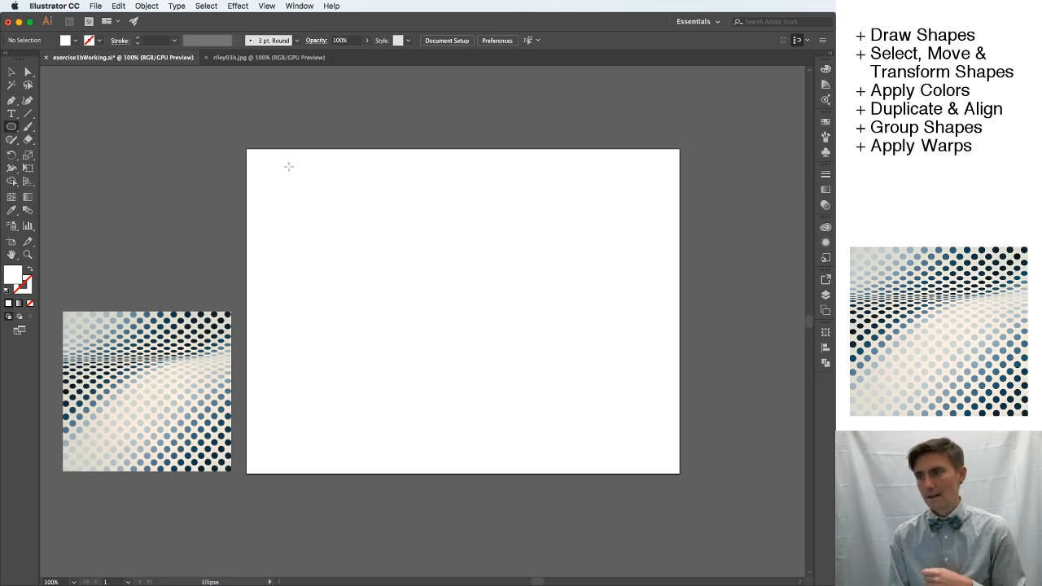
left_click_drag(269, 176, 327, 236)
key("Delete")
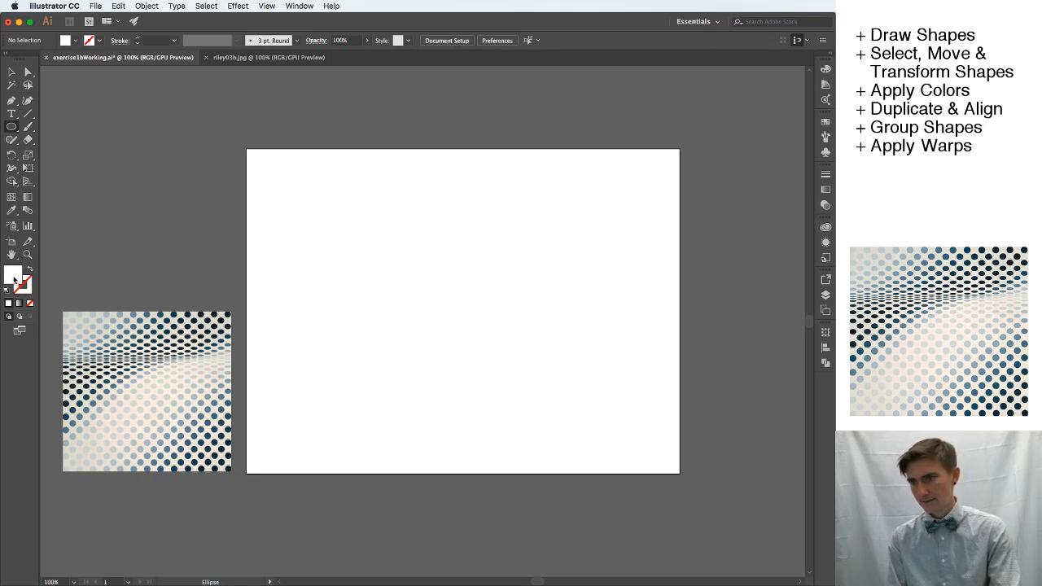
Sample a dark blue fill from the reference image and draw a circle about 42 px wide near the artboard's upper-left corner.
key("i")
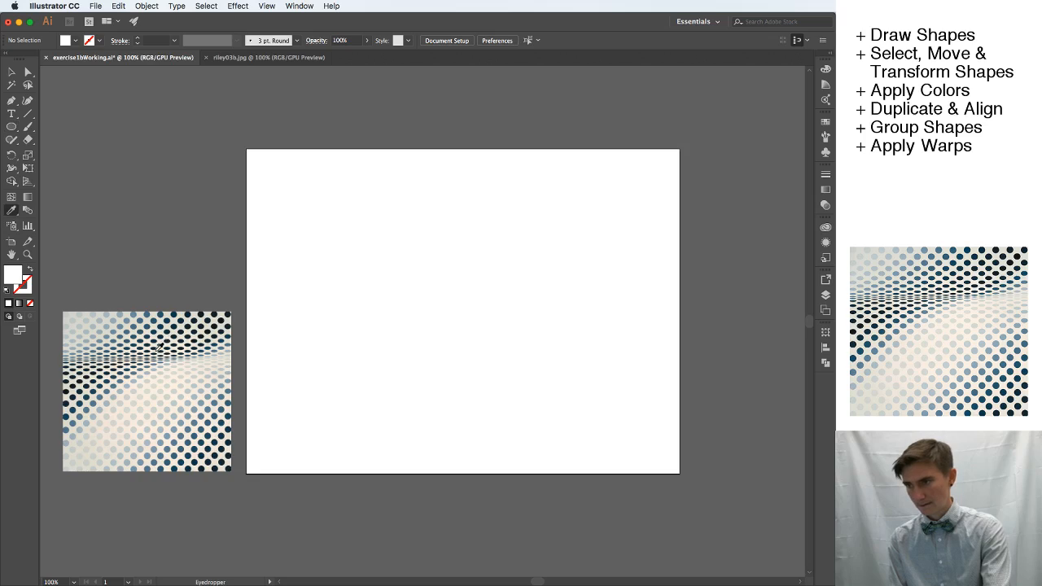
left_click(143, 326)
left_click(11, 126)
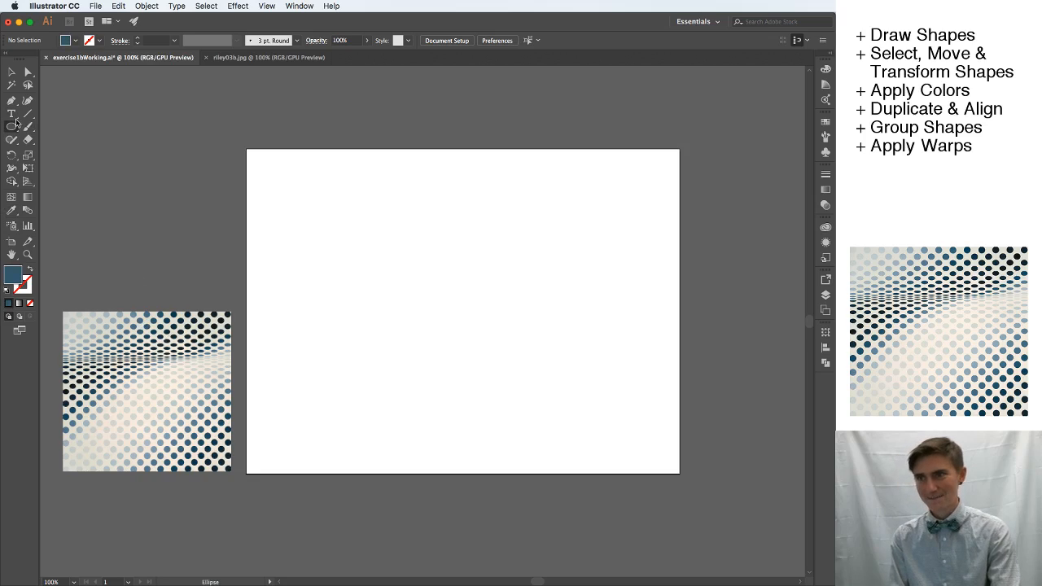
left_click_drag(262, 166, 289, 198)
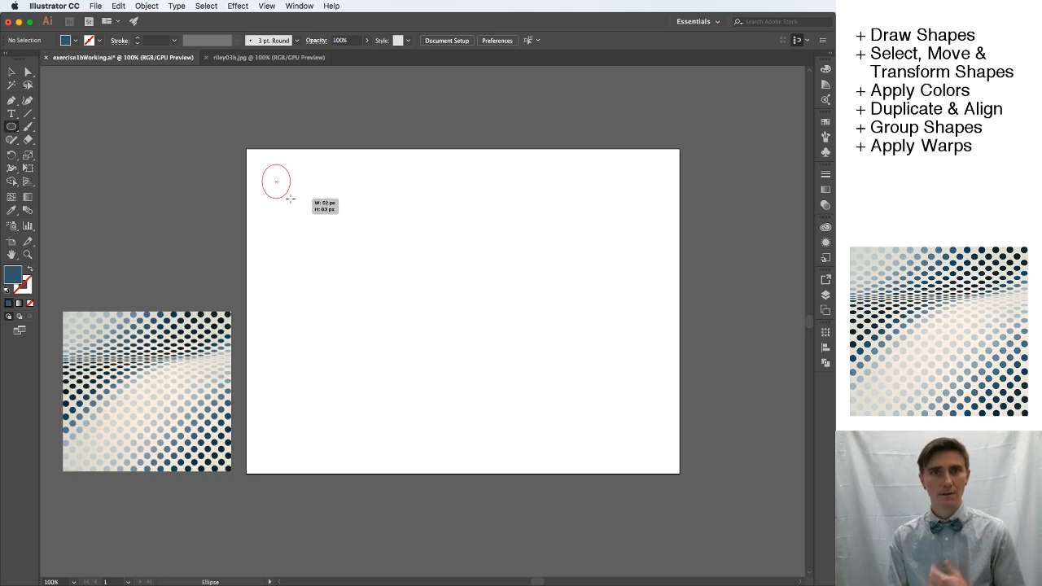
mouse_move(290, 198)
left_mouse_down()
mouse_move(324, 232)
mouse_move(284, 194)
mouse_move(321, 233)
mouse_move(312, 167)
mouse_move(291, 200)
mouse_move(328, 225)
mouse_move(284, 186)
left_mouse_up()
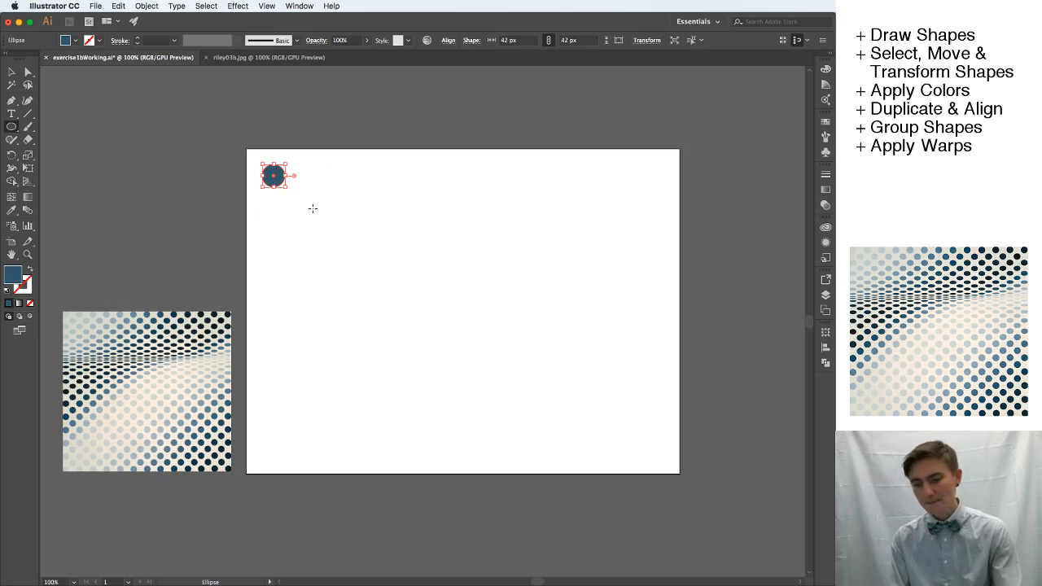
key("v")
left_click(307, 210)
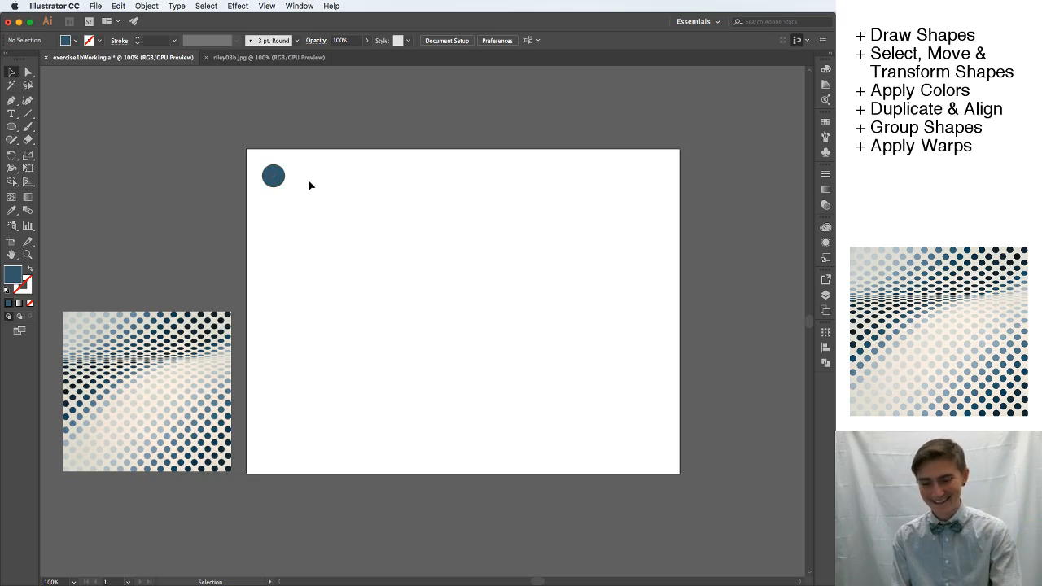
Draw a second blue circle about 55 px wide to the right of the first one, and deselect it.
key("m")
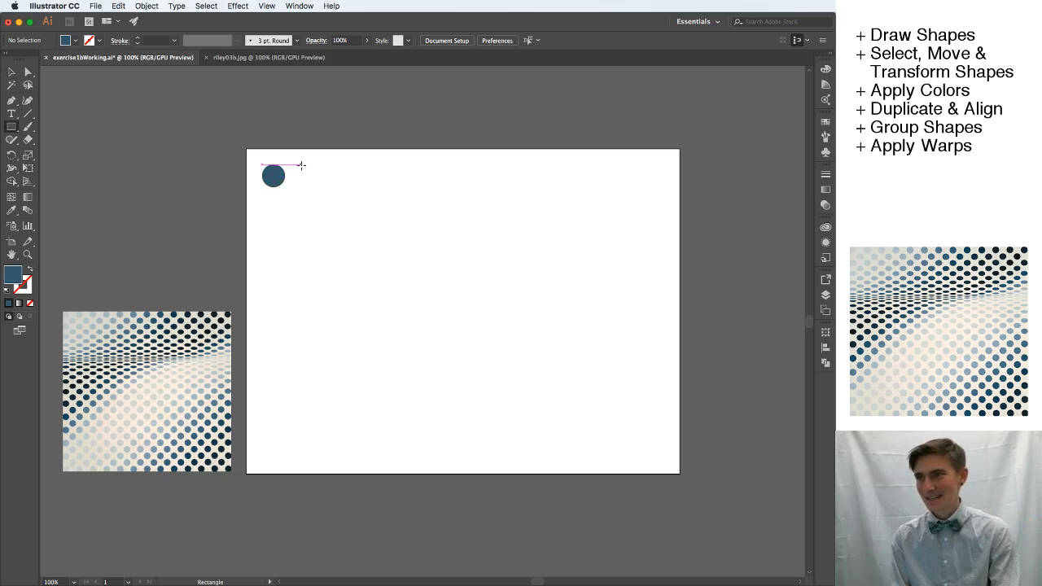
key("l")
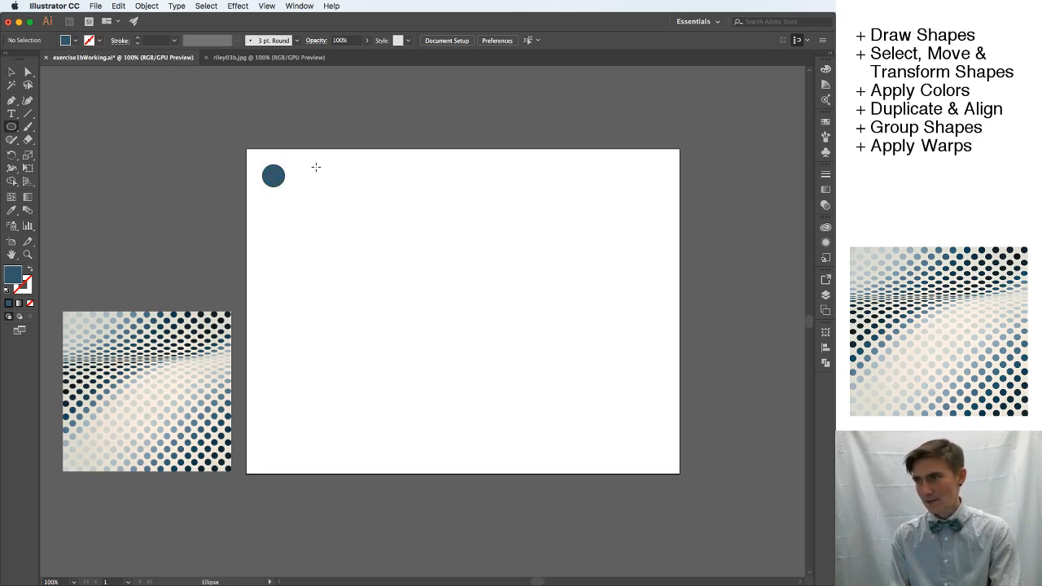
left_click_drag(315, 167, 342, 197)
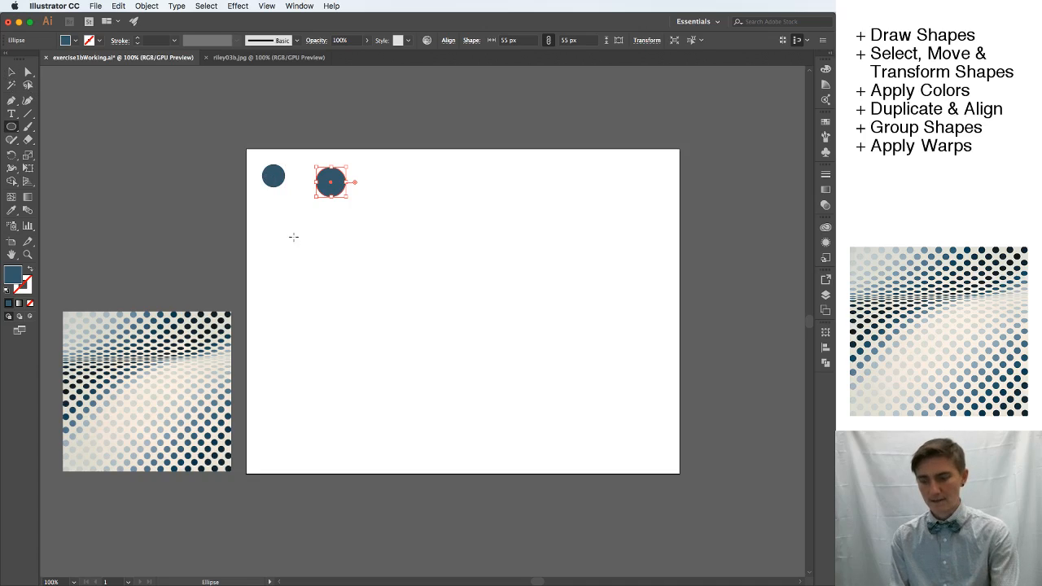
key("v")
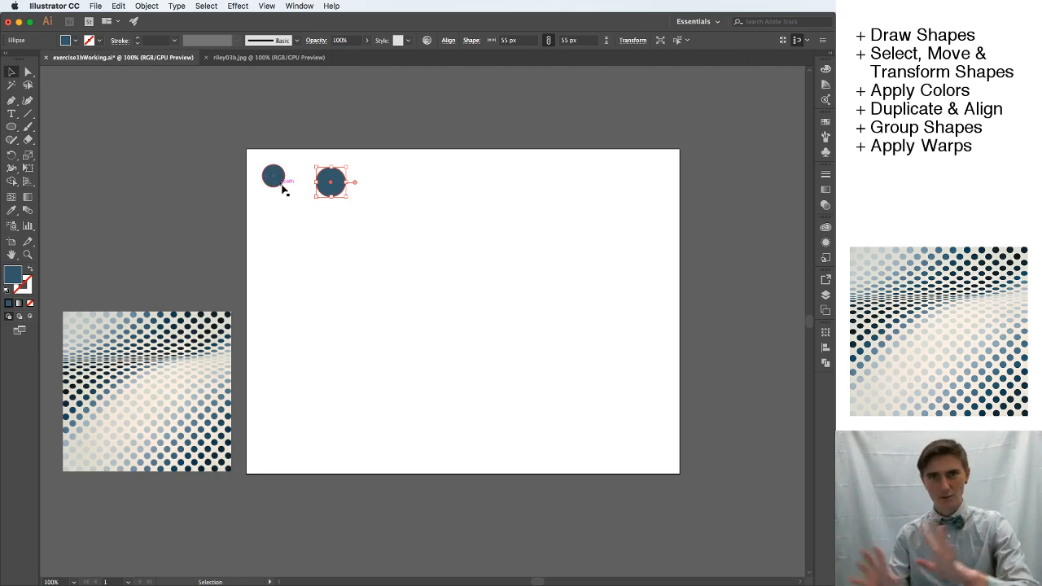
left_click(362, 202)
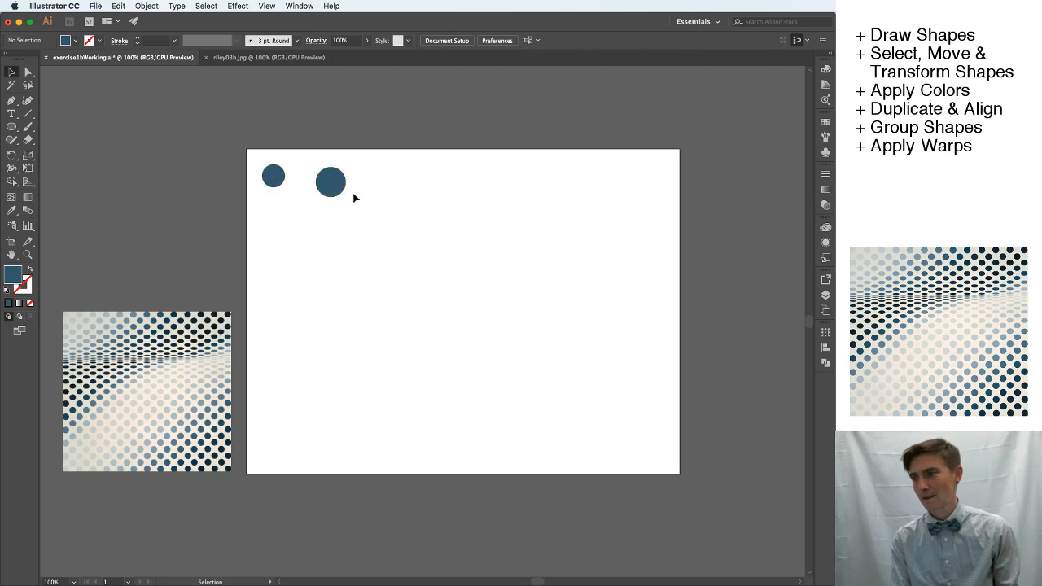
Switch the selection back and forth between the two blue circles, ending on the larger one.
left_click(341, 188)
left_click(279, 176)
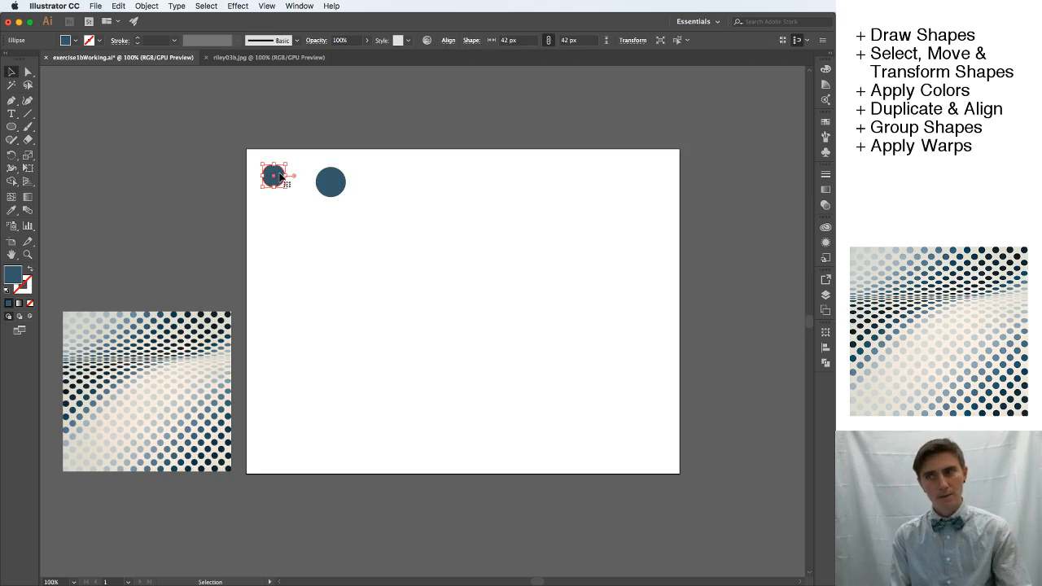
left_click(340, 188)
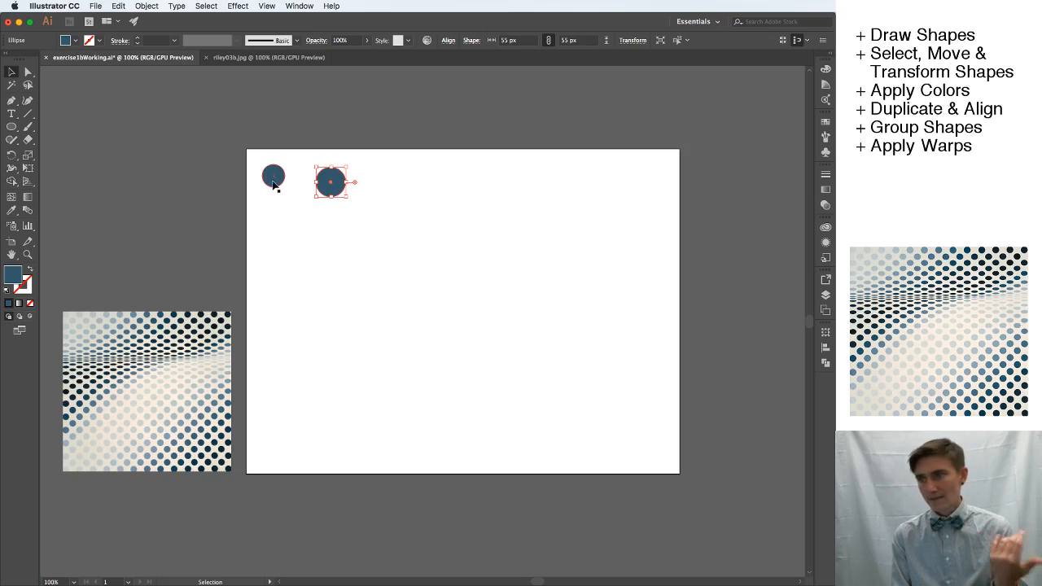
left_click(274, 184)
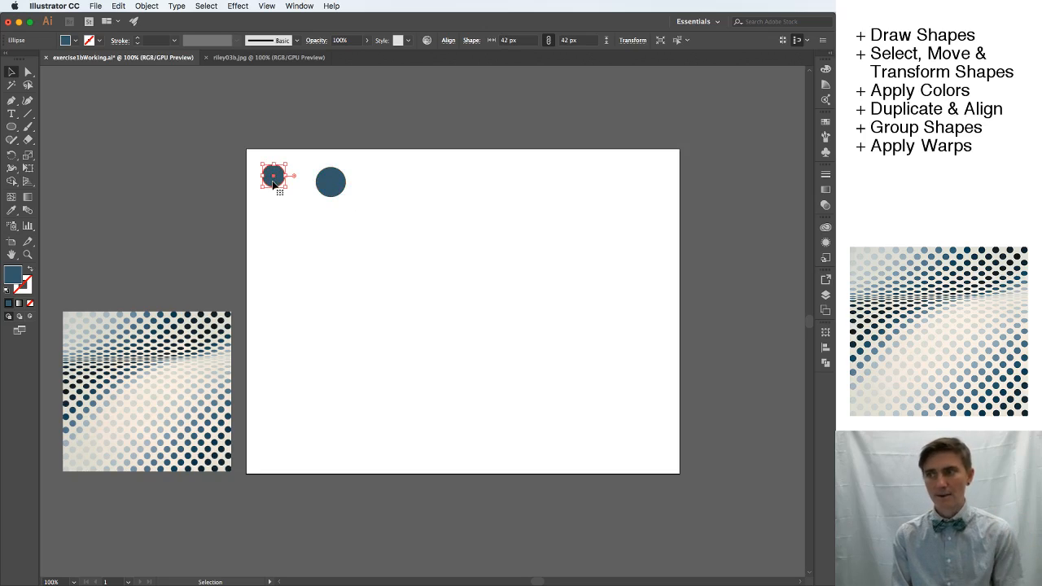
left_click(325, 189)
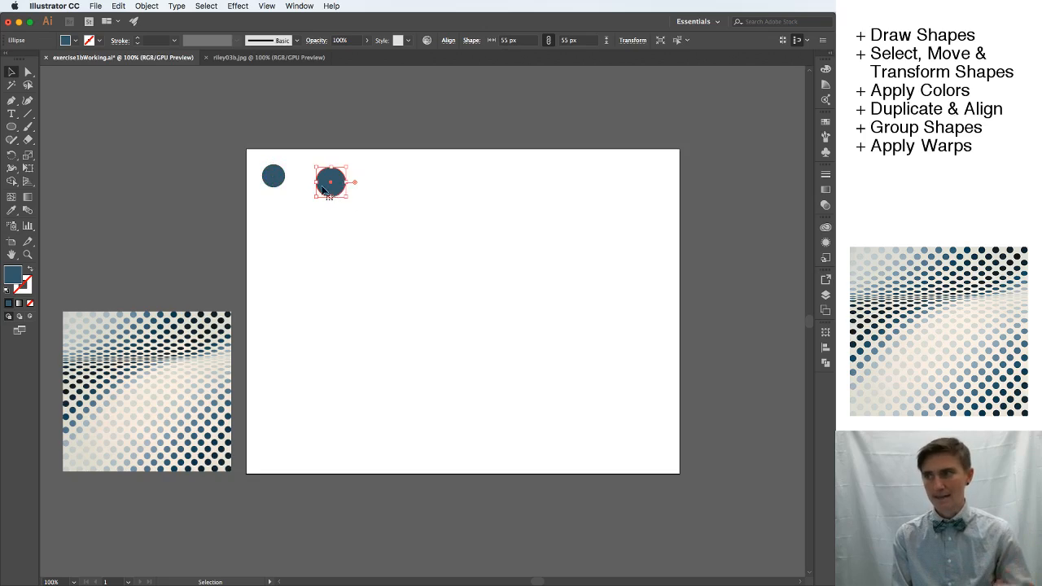
left_click(270, 181)
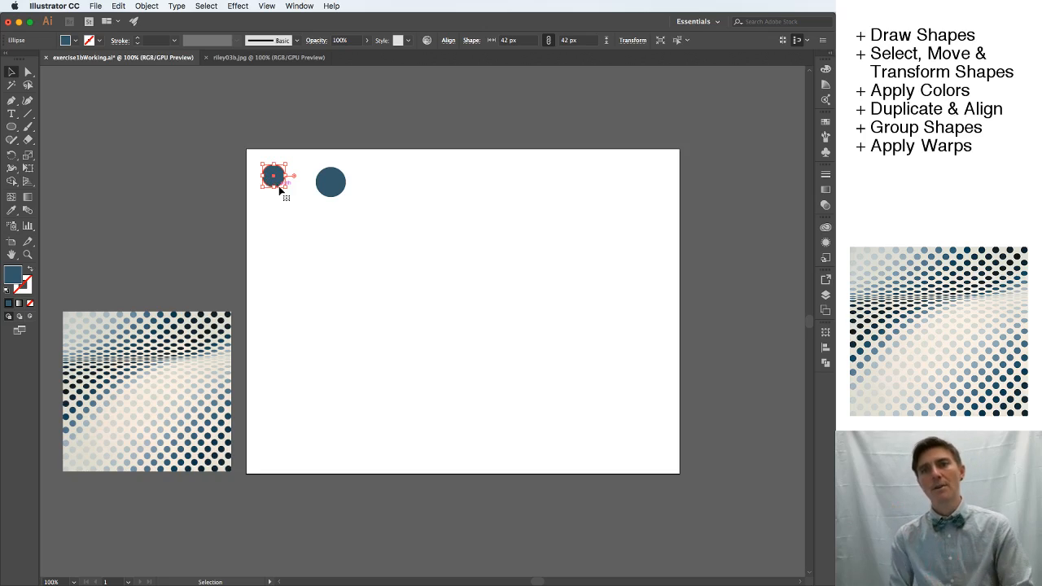
left_click(334, 190)
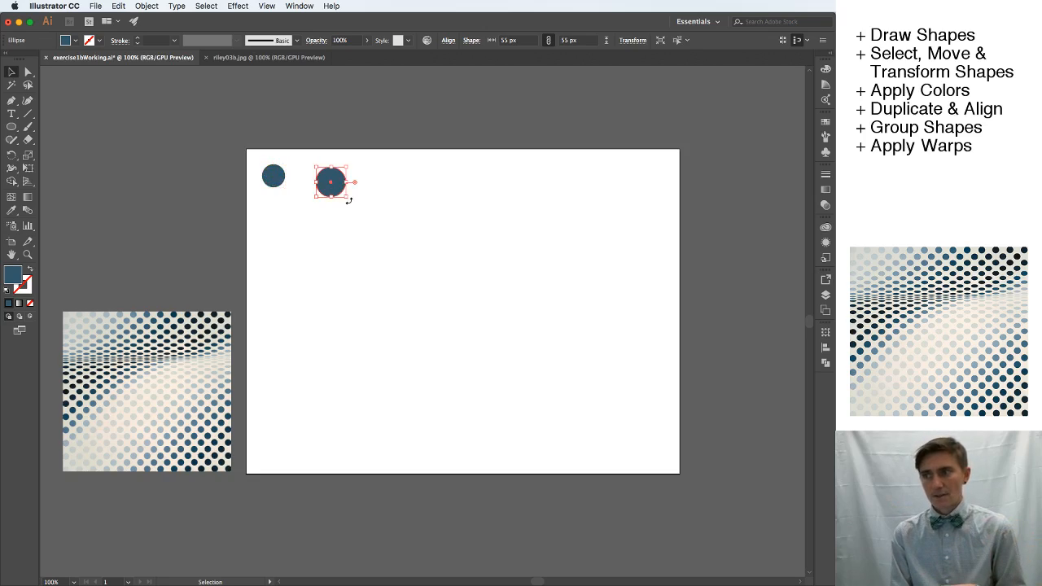
Rotate the larger blue circle by 225° and scale it proportionally to about 78 px wide.
mouse_move(346, 196)
left_mouse_down()
mouse_move(391, 242)
mouse_move(340, 178)
left_mouse_up()
left_click(349, 198)
left_click(322, 171)
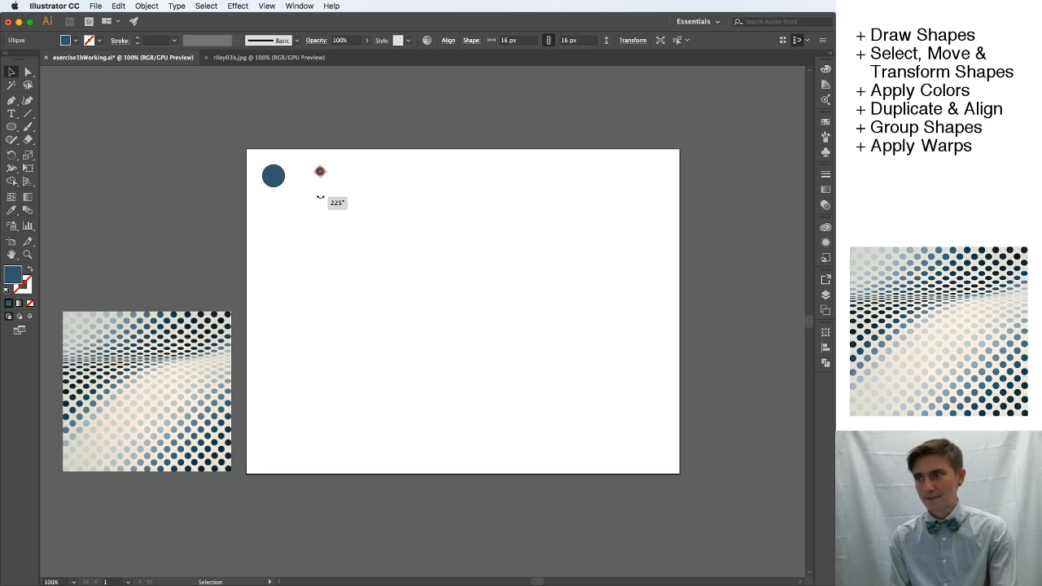
left_click(343, 200)
left_click_drag(320, 167, 343, 189)
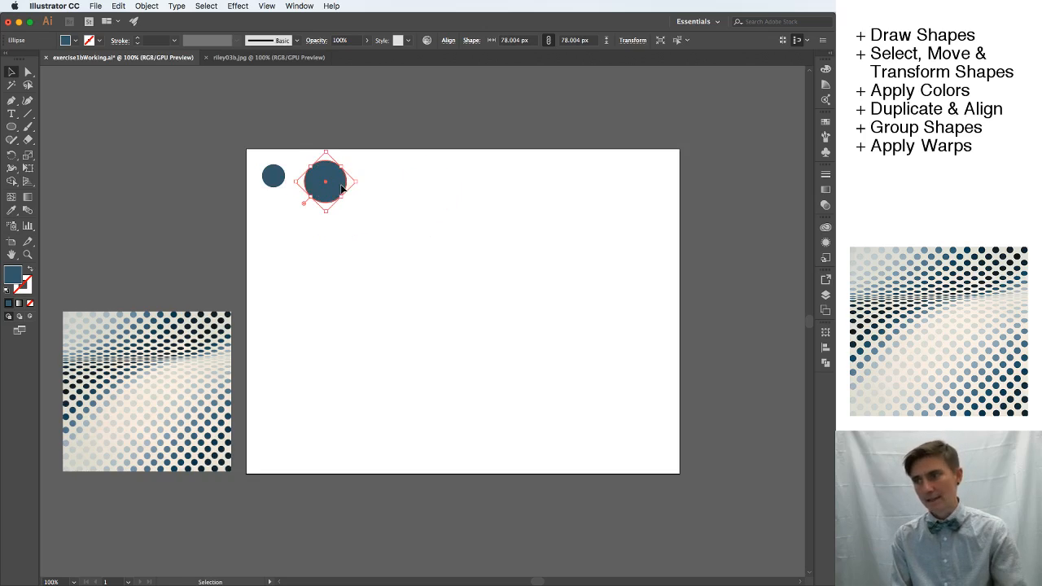
Select both blue circles together, duplicate them, and place the copies directly below the originals as a second row.
left_click(272, 184, "shift")
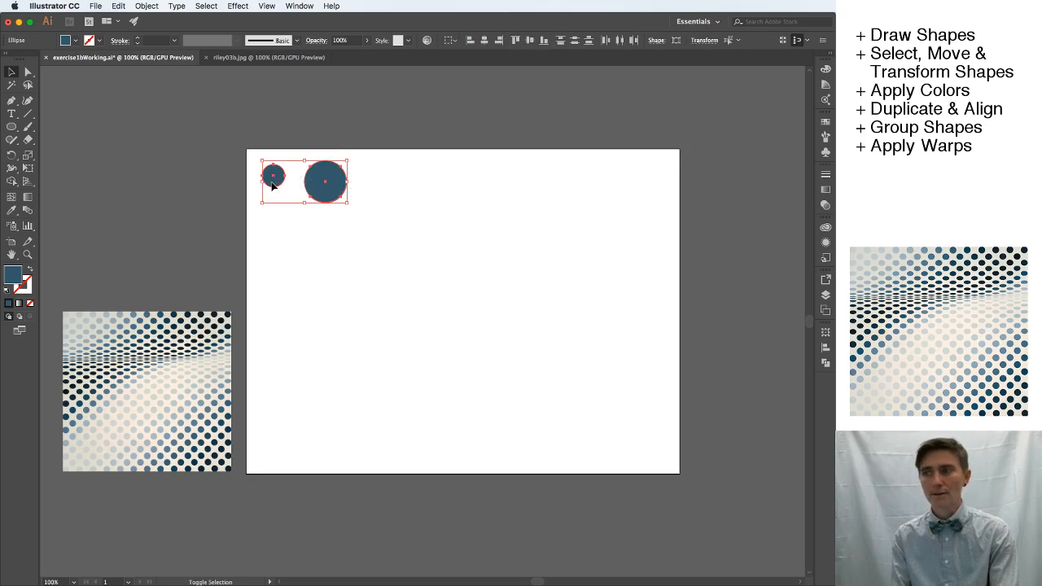
left_click(367, 245)
key("a")
left_click_drag(387, 236, 238, 151)
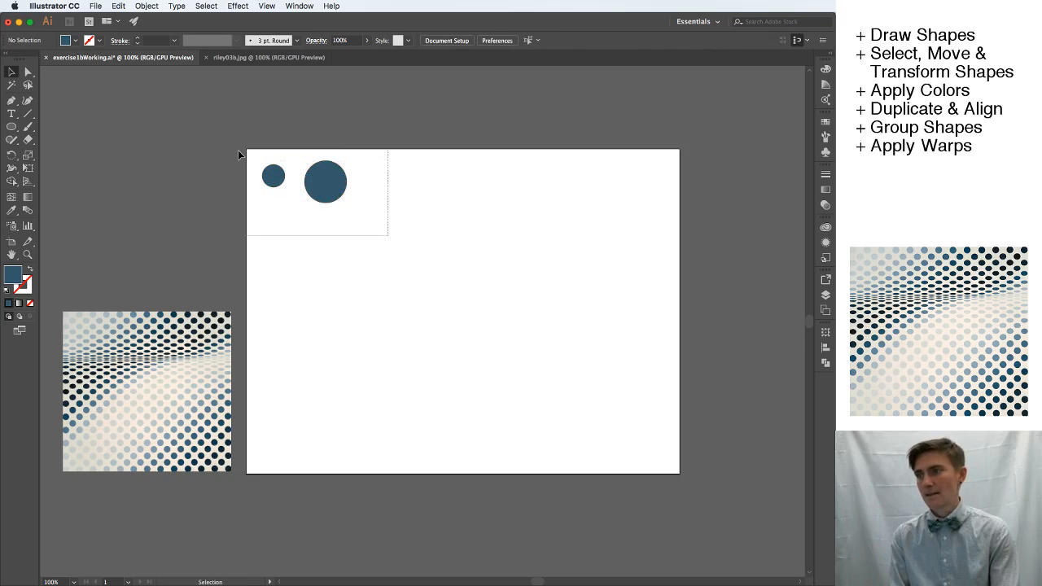
key("v")
key("super+v")
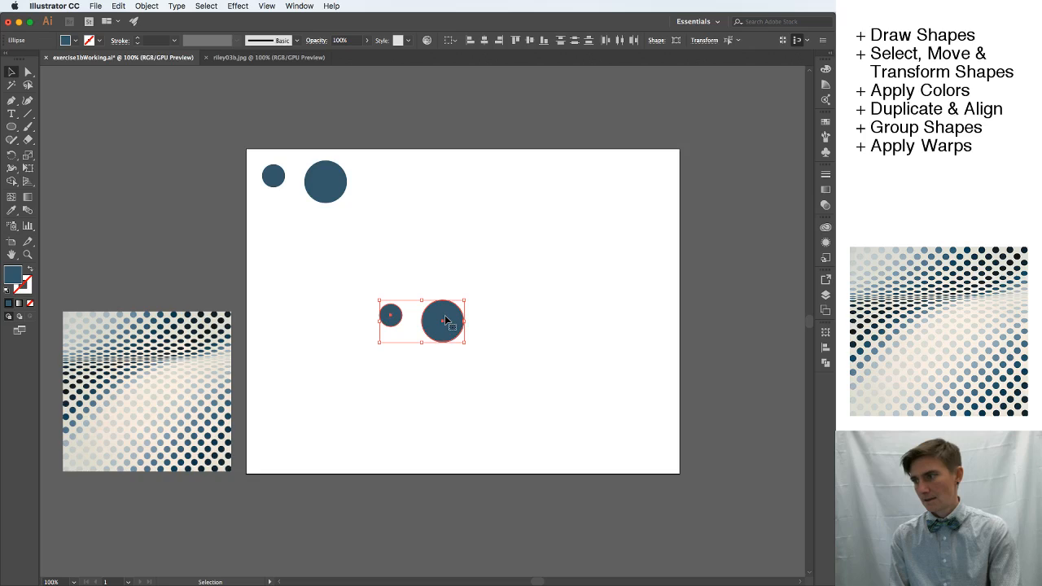
left_click_drag(443, 316, 324, 230)
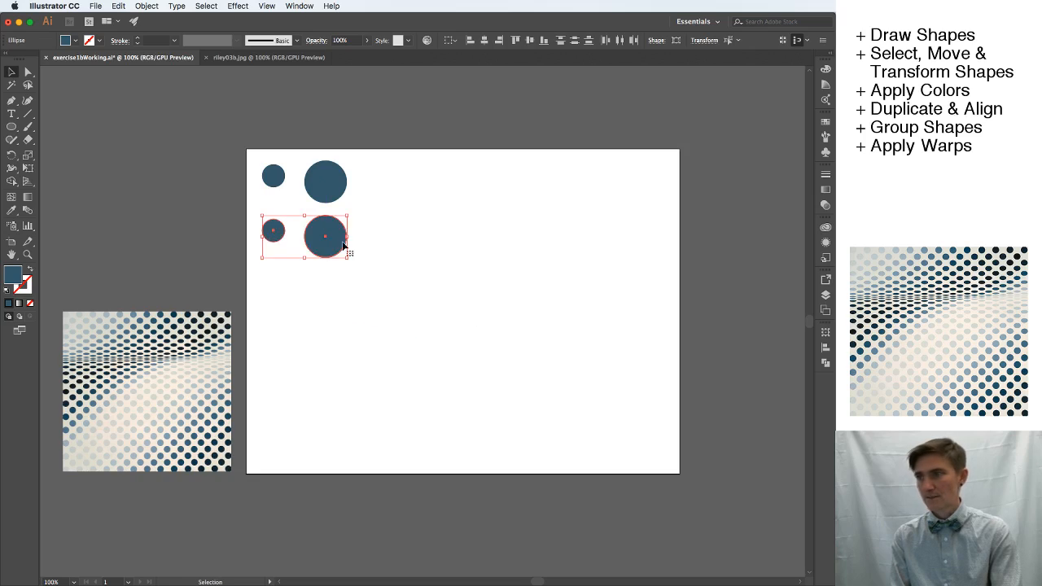
Select all four circles and scale them down together near the artboard's upper-left corner, making the large ones about 53.5 px wide.
left_click(378, 270)
left_click_drag(384, 290, 369, 253)
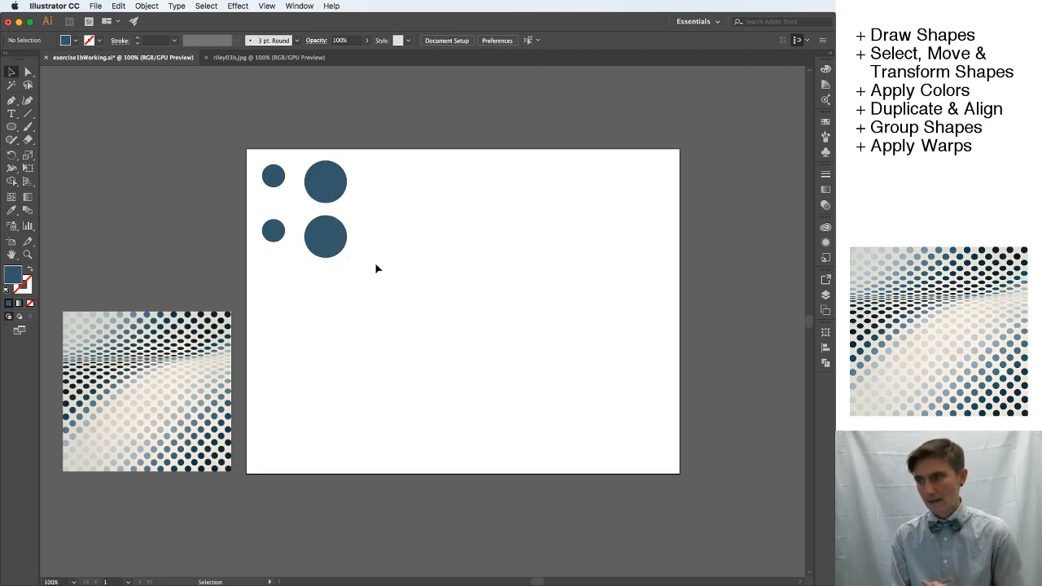
left_click_drag(371, 275, 253, 161)
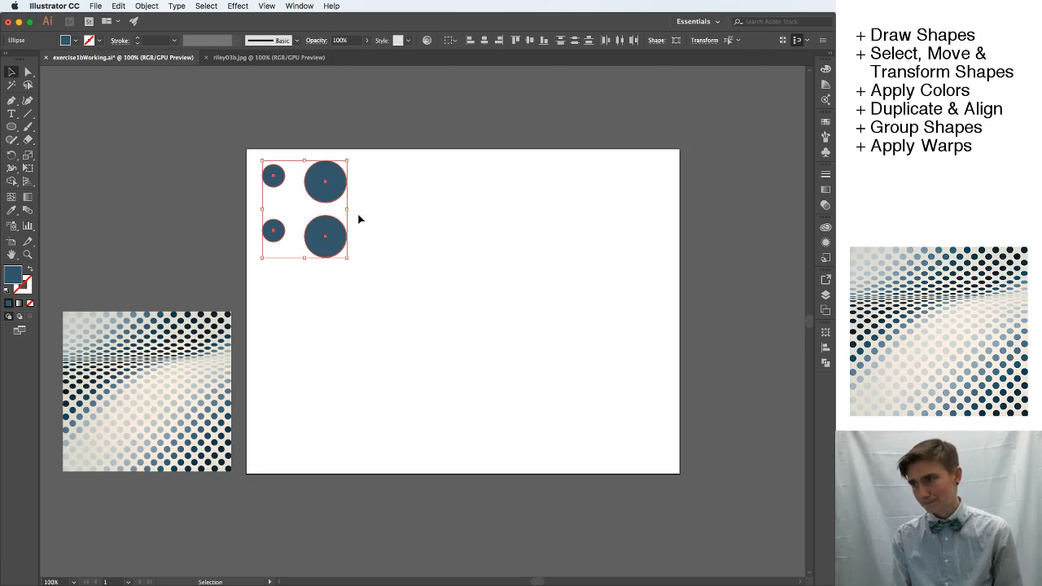
left_click_drag(333, 195, 383, 205)
left_click(453, 220)
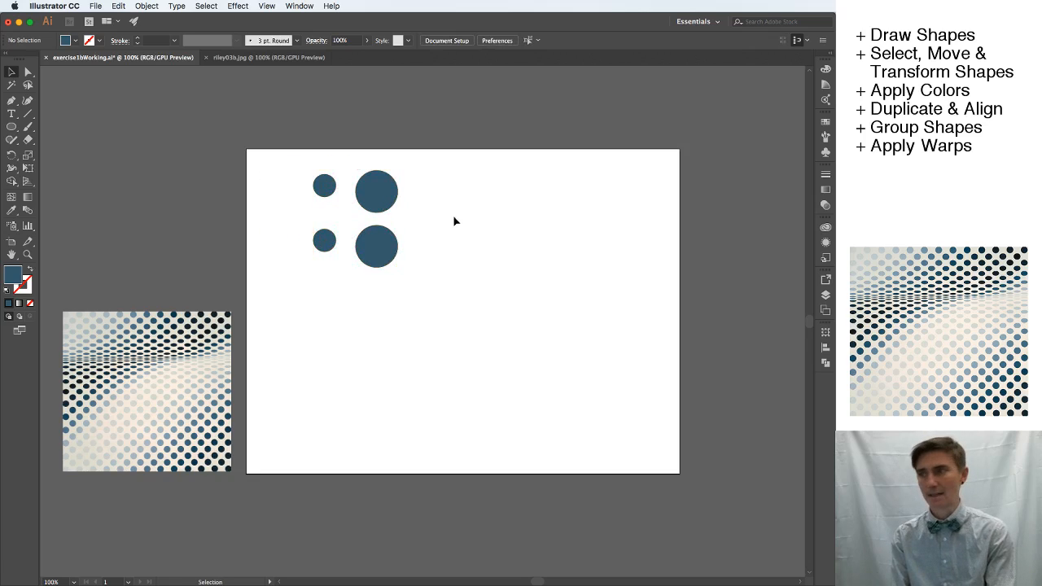
left_click_drag(311, 168, 373, 244)
left_click_drag(369, 185, 316, 183)
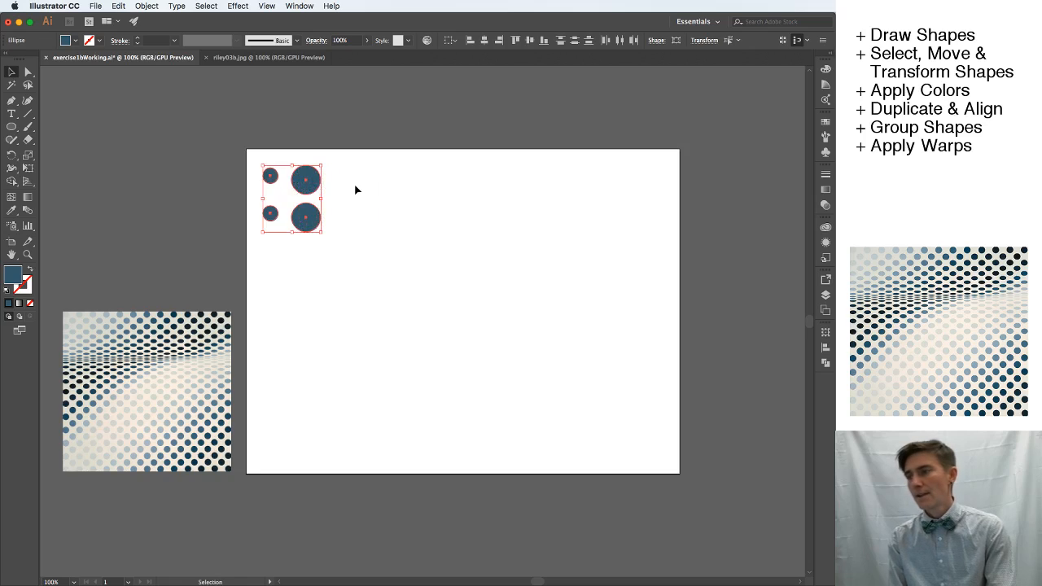
Duplicate the set of four circles to the right of the originals, aligned in the same two rows, and deselect.
left_click(355, 190)
left_click_drag(345, 231, 389, 174)
left_click(489, 203)
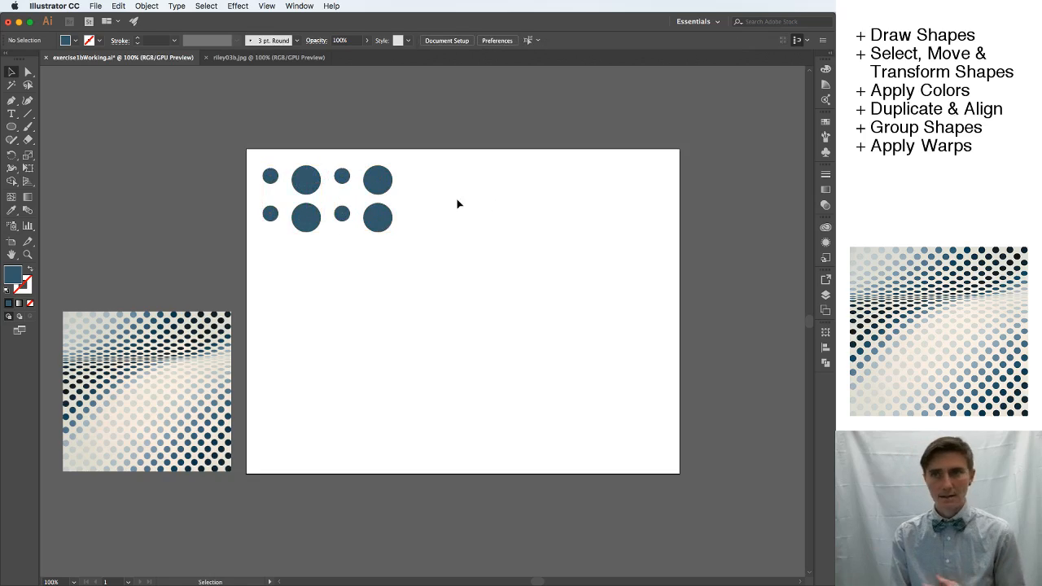
Select the rightmost large circle in the top row and give it a lighter blue fill with the Color Picker.
left_click(389, 187)
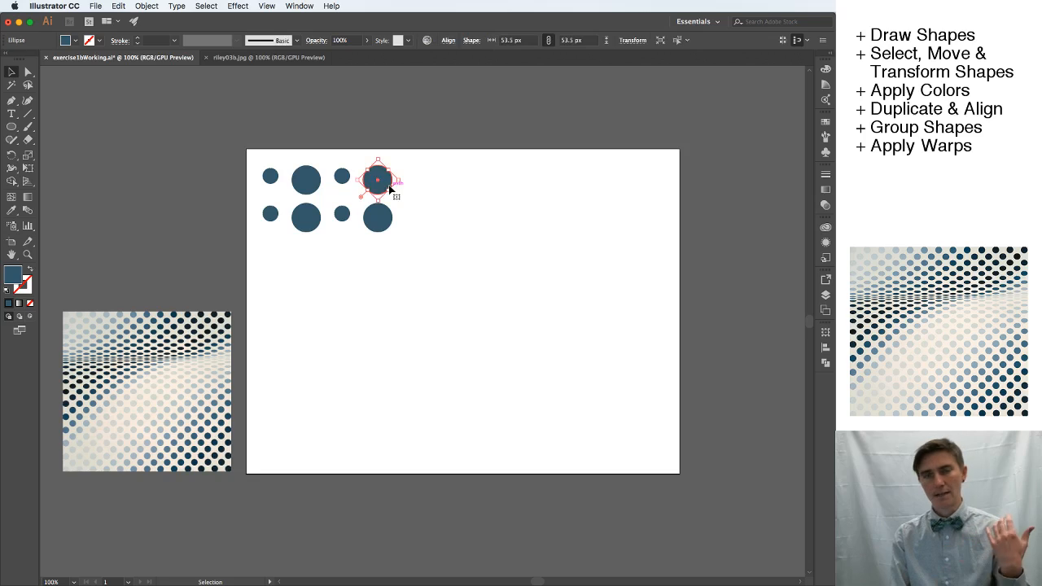
left_click(446, 208)
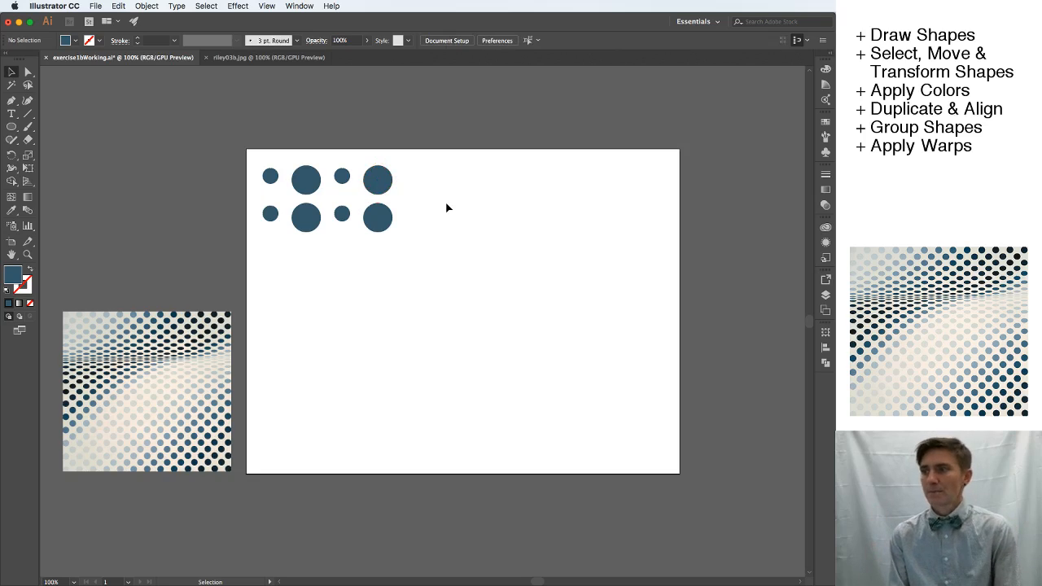
left_click(386, 184)
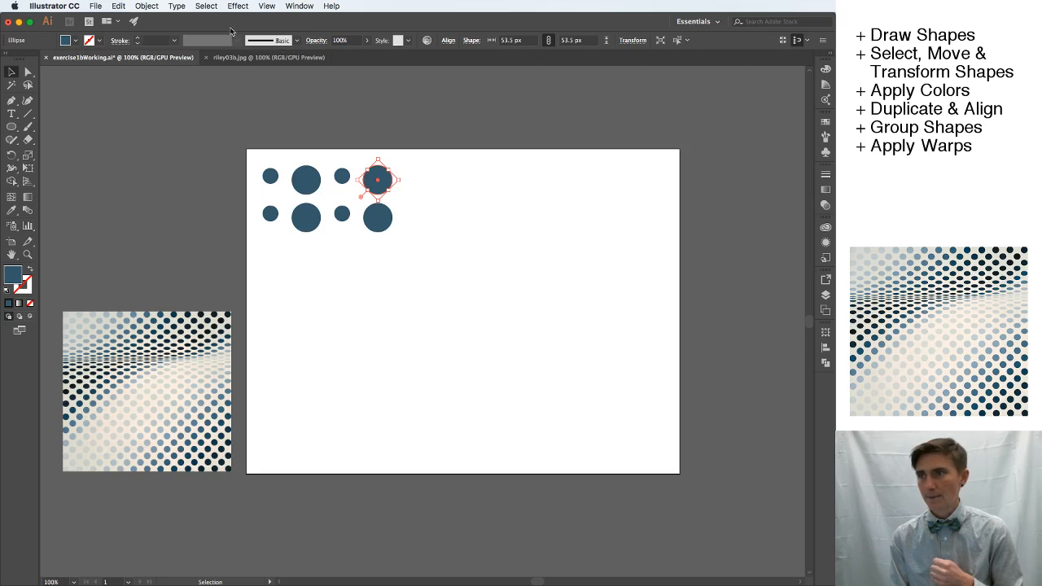
double_click(15, 278)
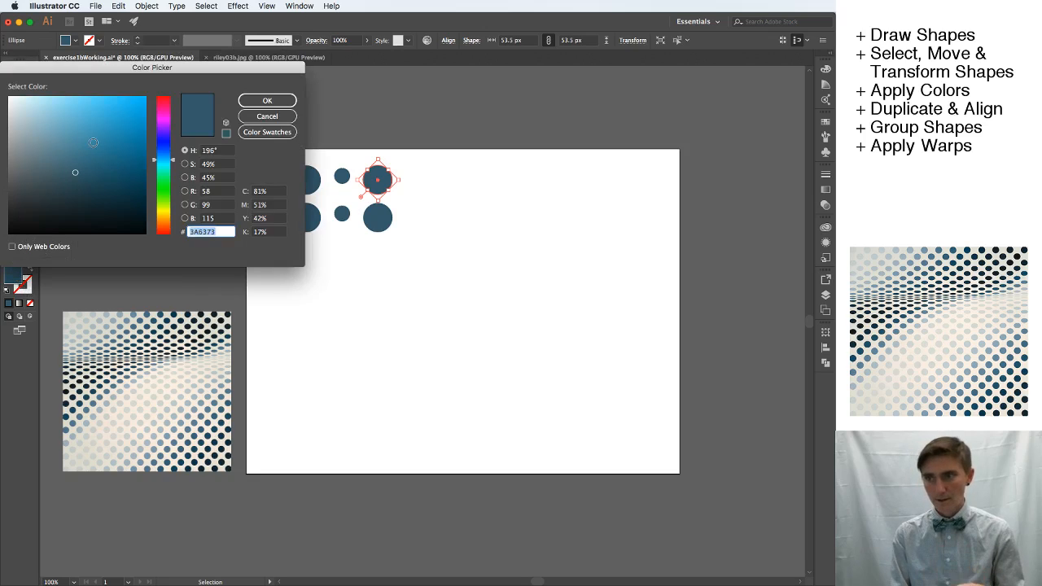
mouse_move(56, 140)
left_mouse_down()
mouse_move(45, 135)
mouse_move(67, 130)
left_mouse_up()
left_click(259, 102)
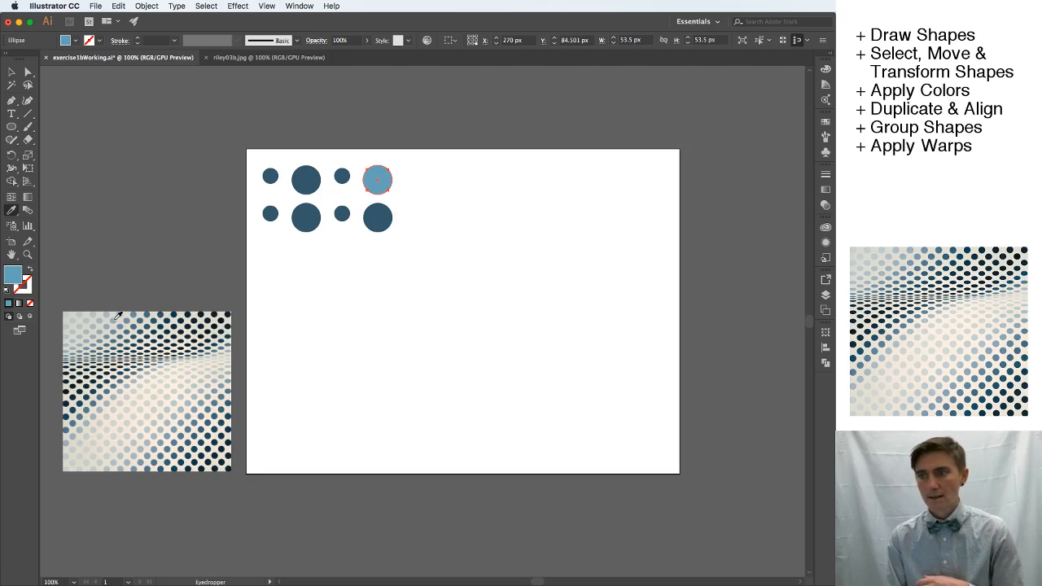
Try several blues from the reference image on the selected circle with the Eyedropper, ending on a pale grey-blue dot.
left_click(110, 311)
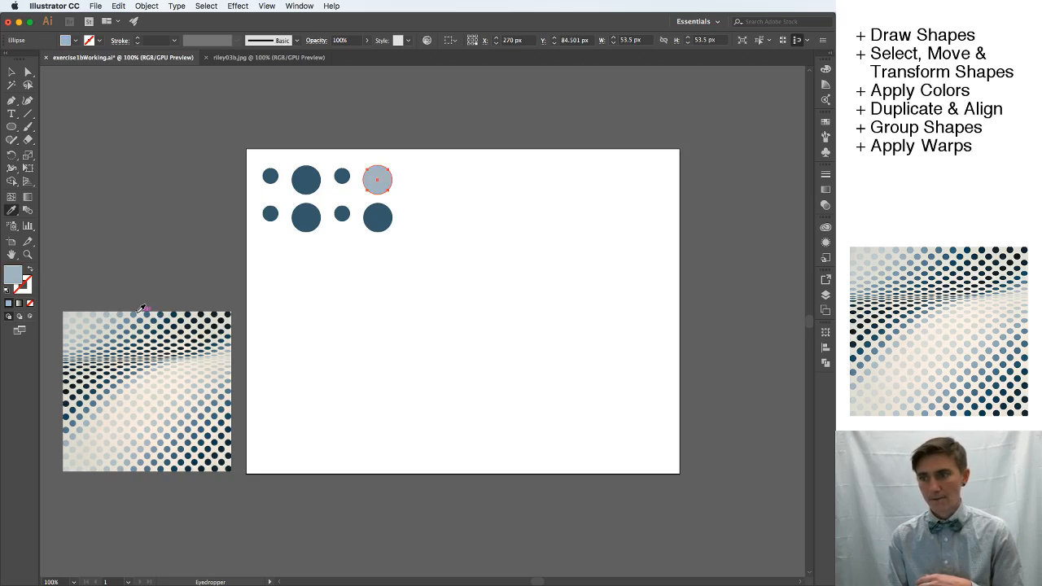
left_click(136, 313)
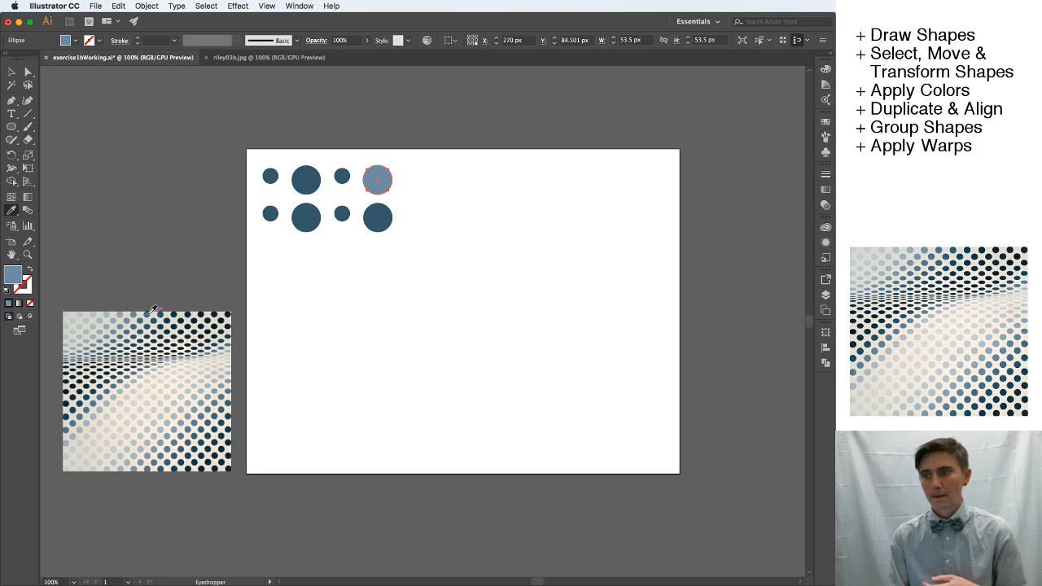
left_click(151, 312)
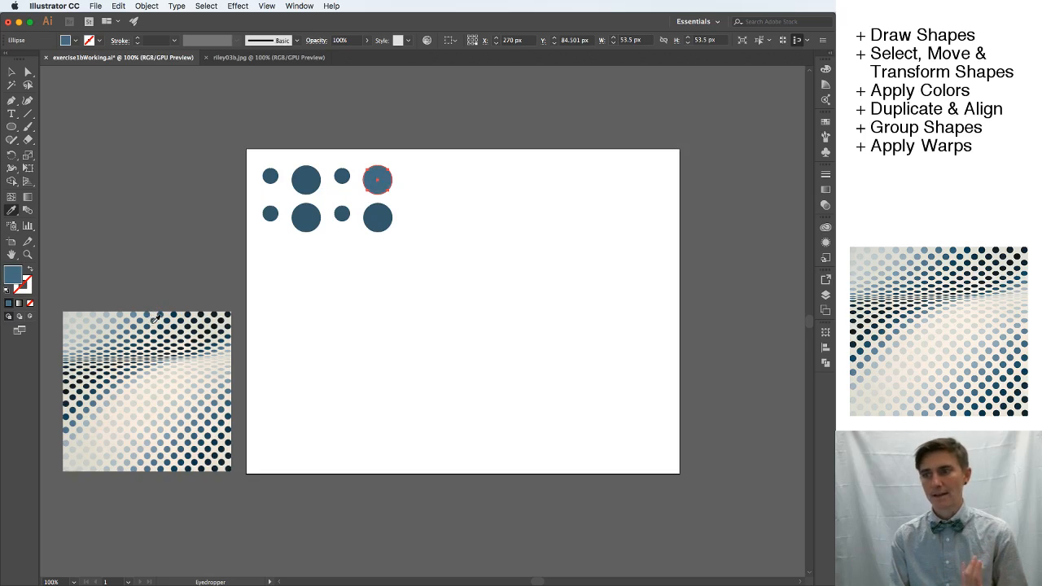
left_click(157, 317)
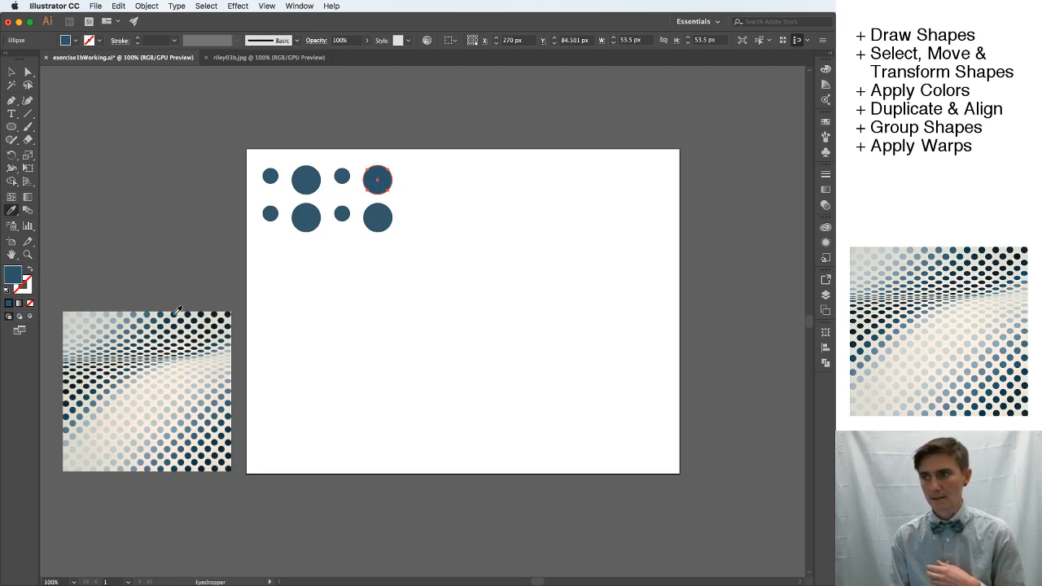
left_click(95, 389)
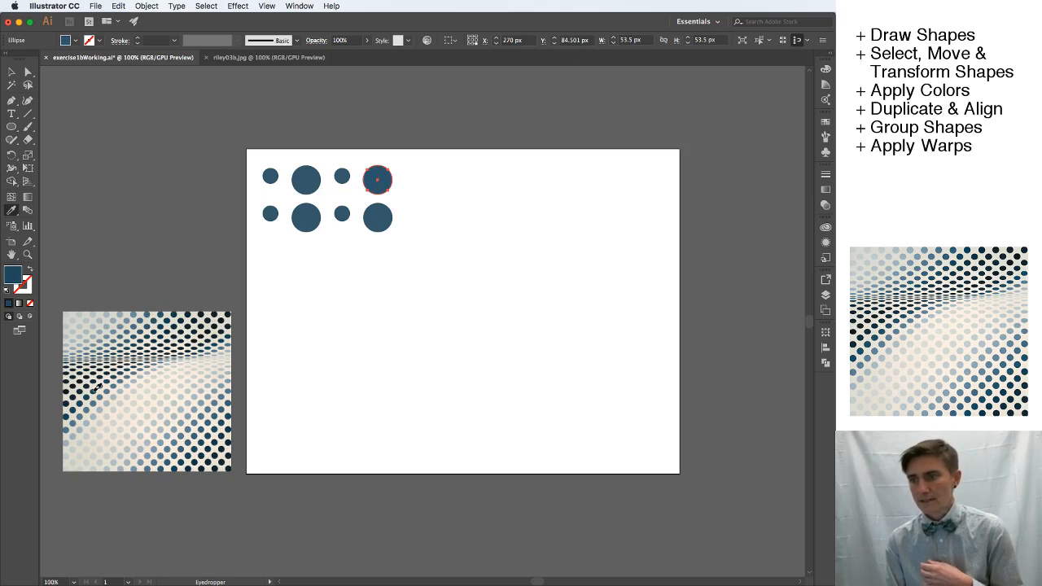
left_click(118, 394)
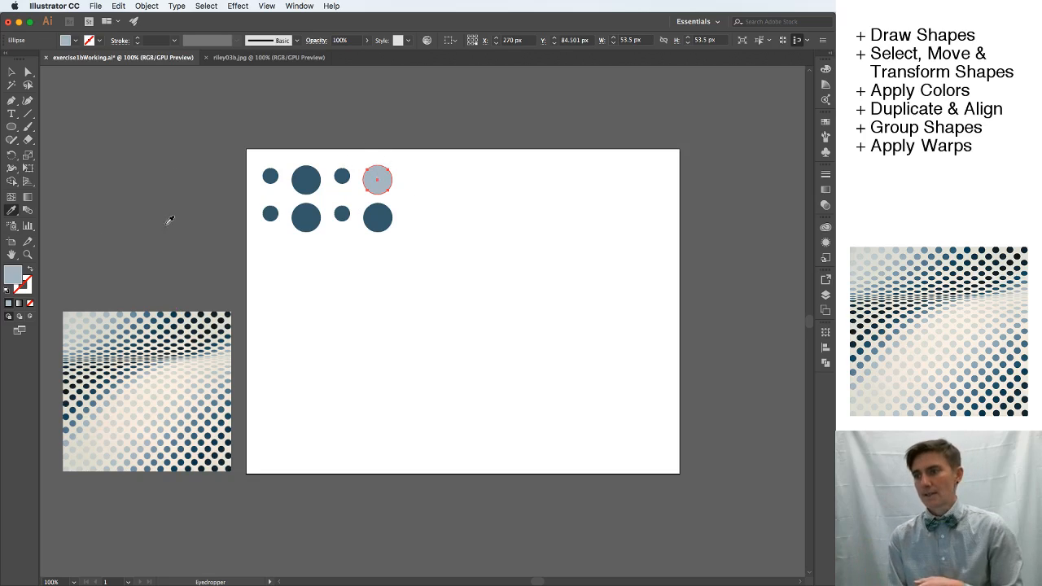
left_click(10, 72)
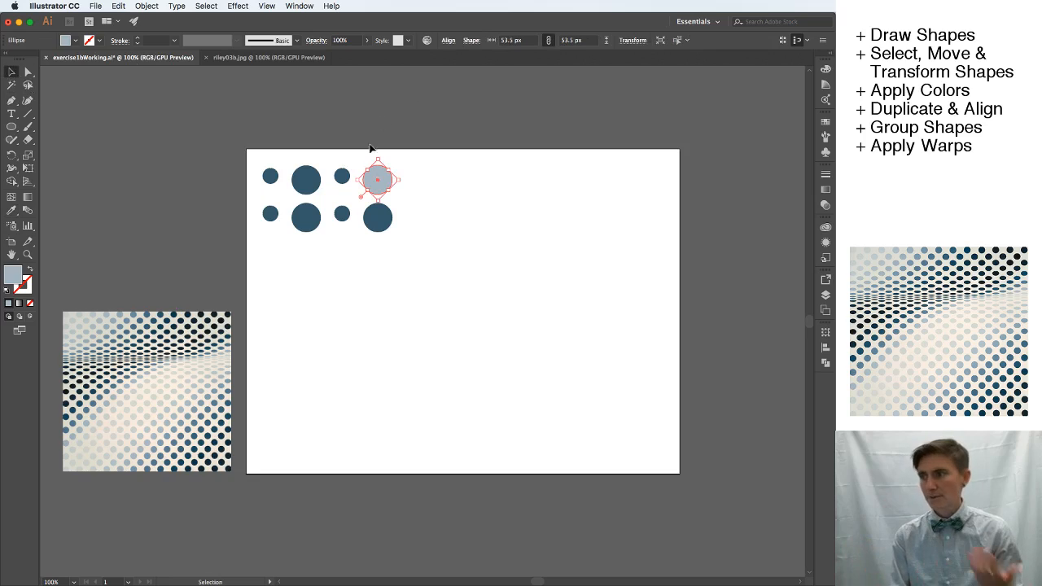
Switch the color sliders to CMYK and set the selected circle's cyan value to 66%.
left_click(826, 70)
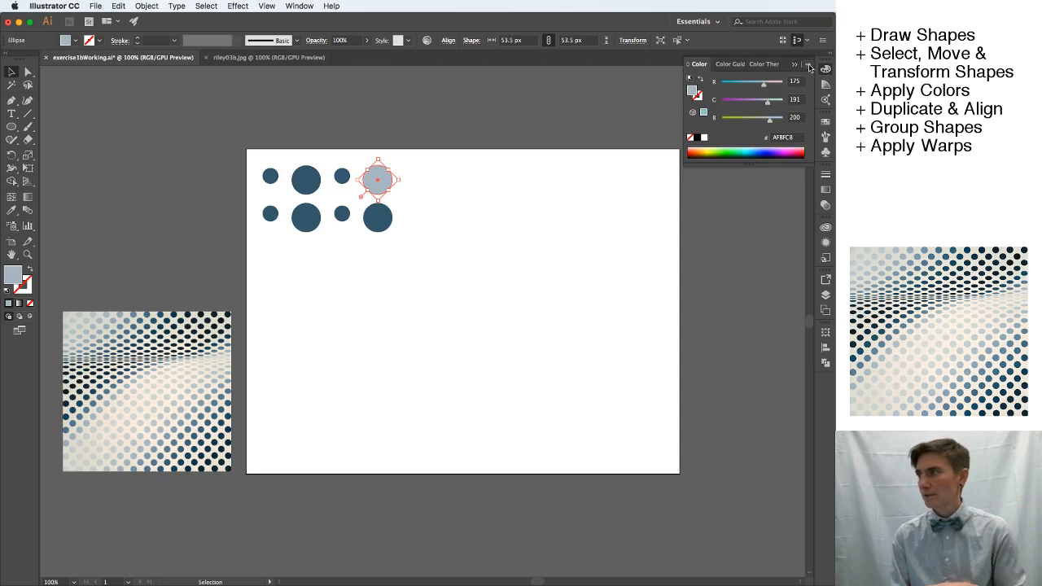
left_click(809, 65)
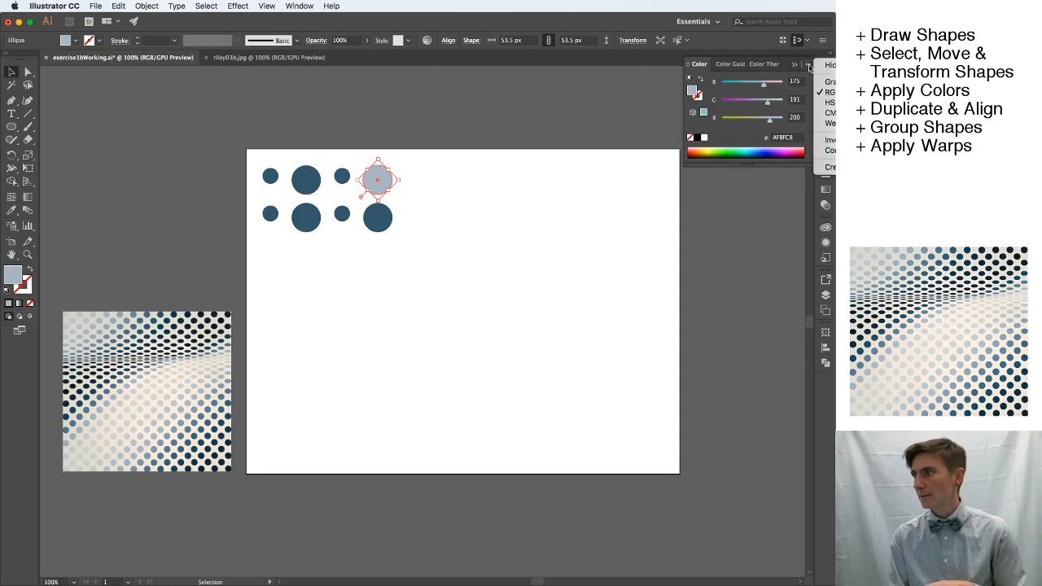
left_click(828, 113)
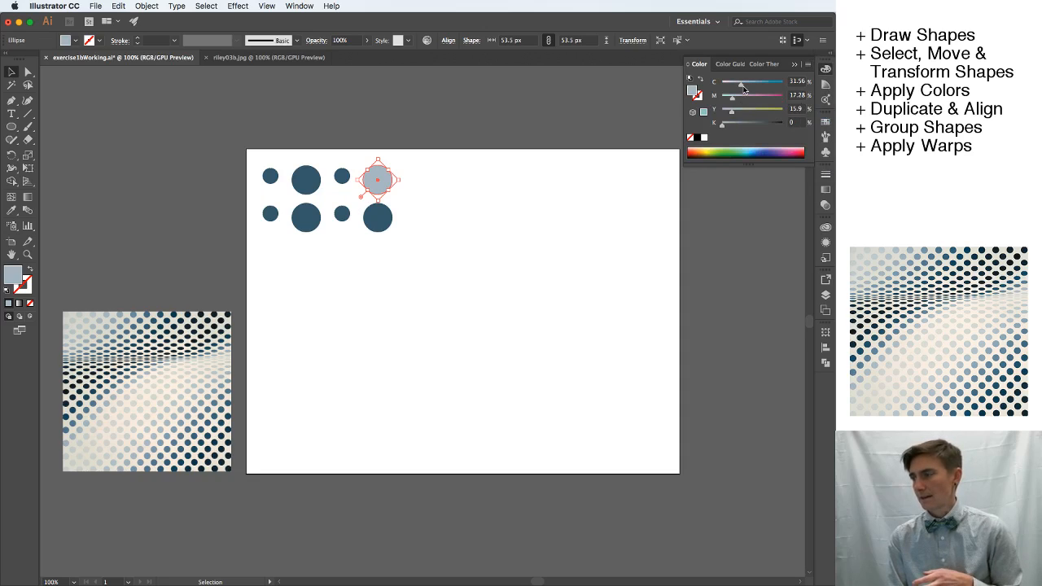
left_click_drag(742, 86, 763, 85)
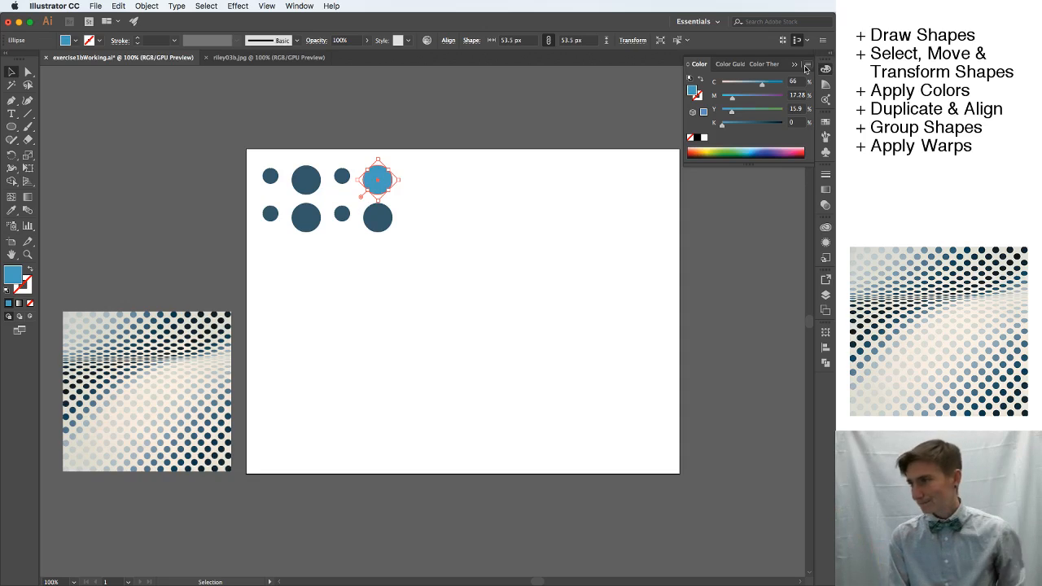
Recolor the large circles of the second column from the color spectrum, yellow in the top row and light blue in the bottom row.
left_click(374, 225)
left_click(306, 181)
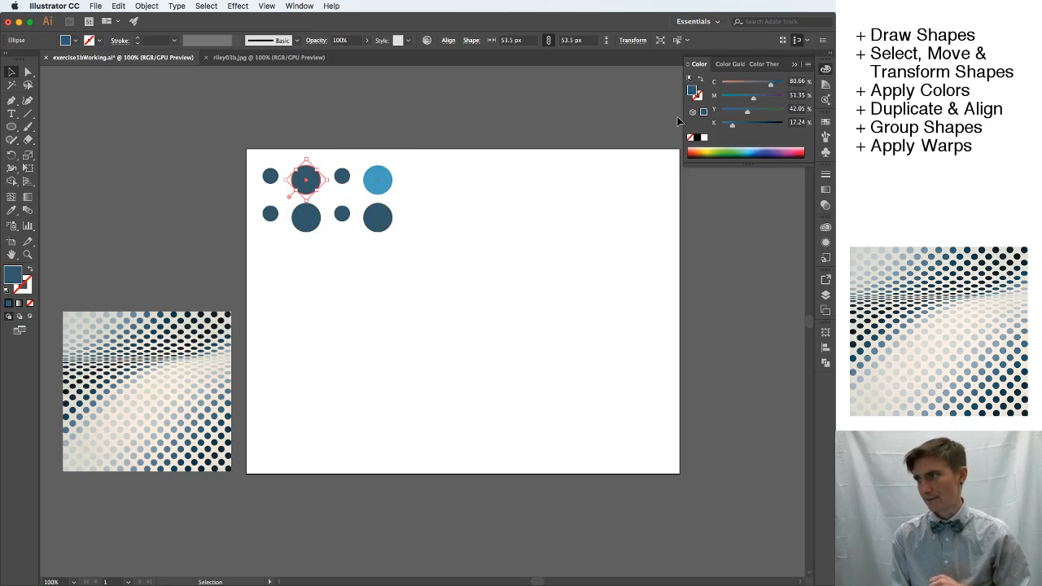
left_click(712, 151)
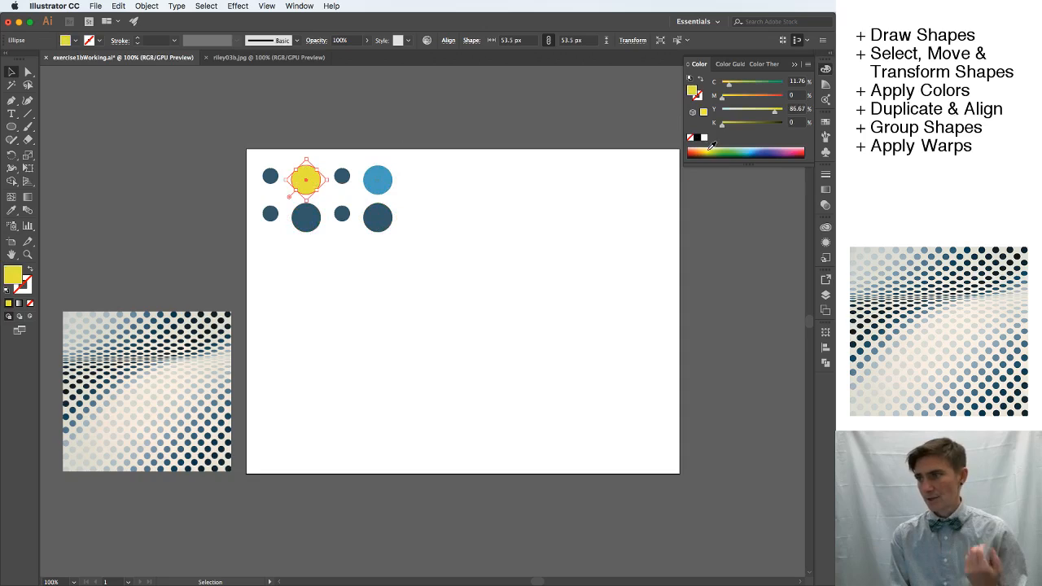
left_click(313, 229)
left_click(753, 150)
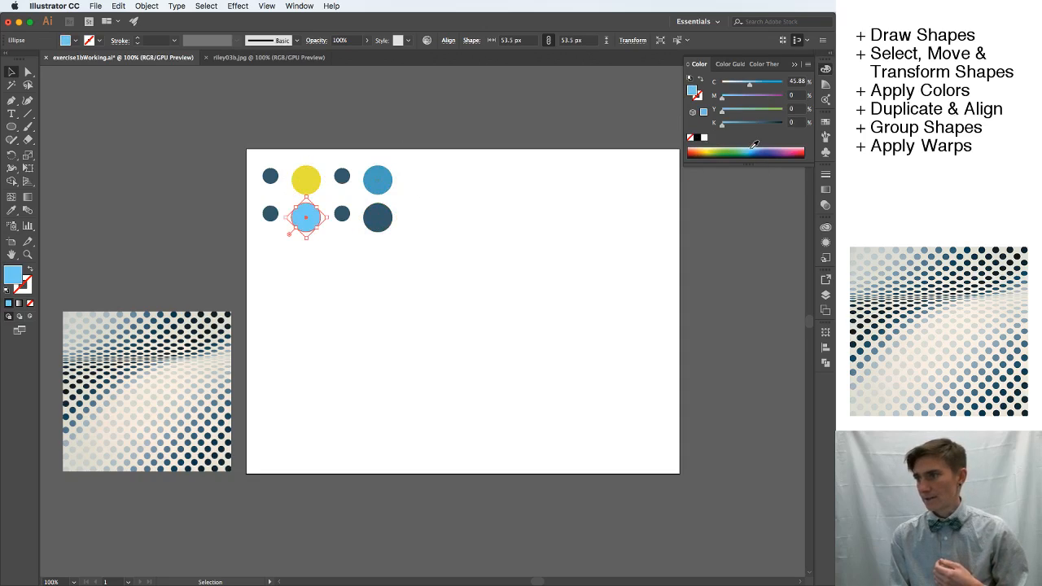
Fill the rightmost large circle in the bottom row with the light blue 79BDD3 using the Color Picker.
left_click(377, 218)
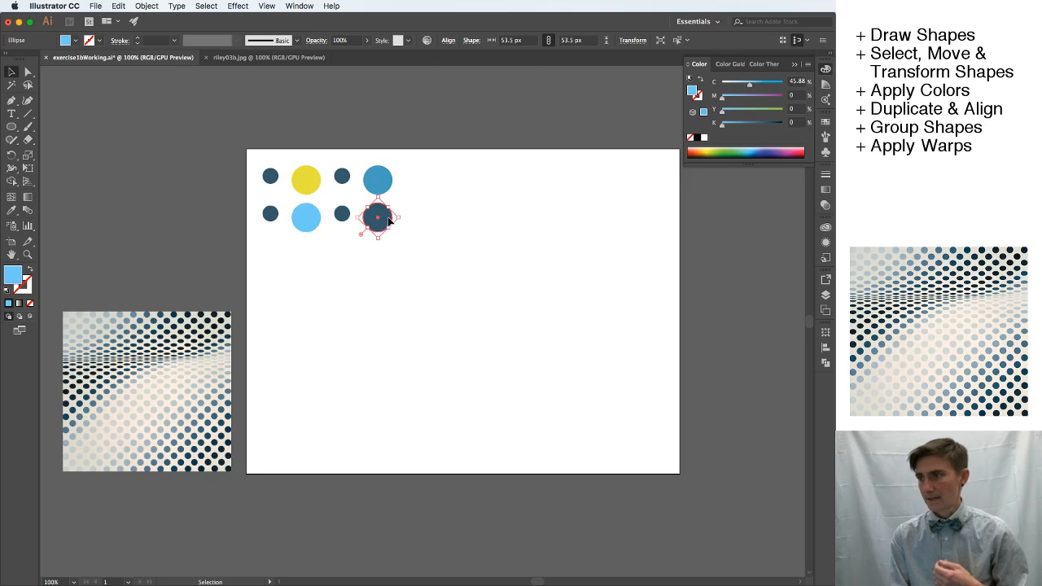
double_click(15, 276)
left_click(100, 134)
left_click(69, 120)
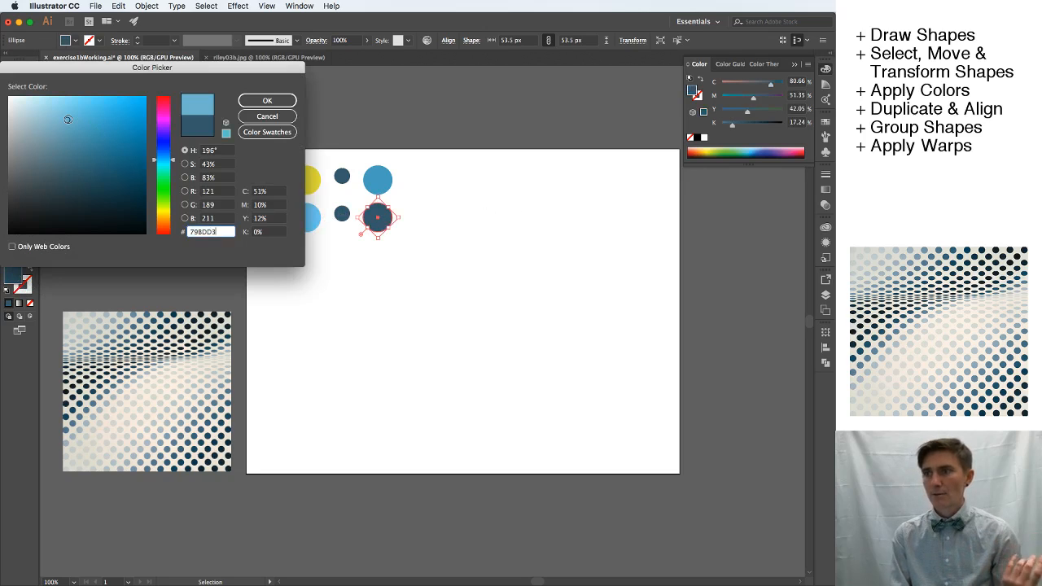
left_click(267, 100)
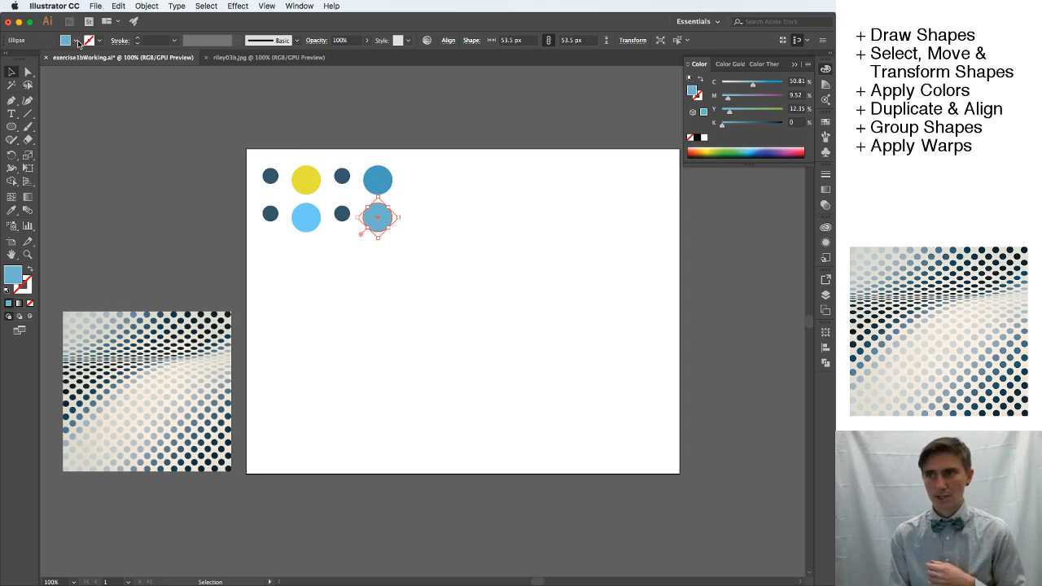
double_click(11, 277)
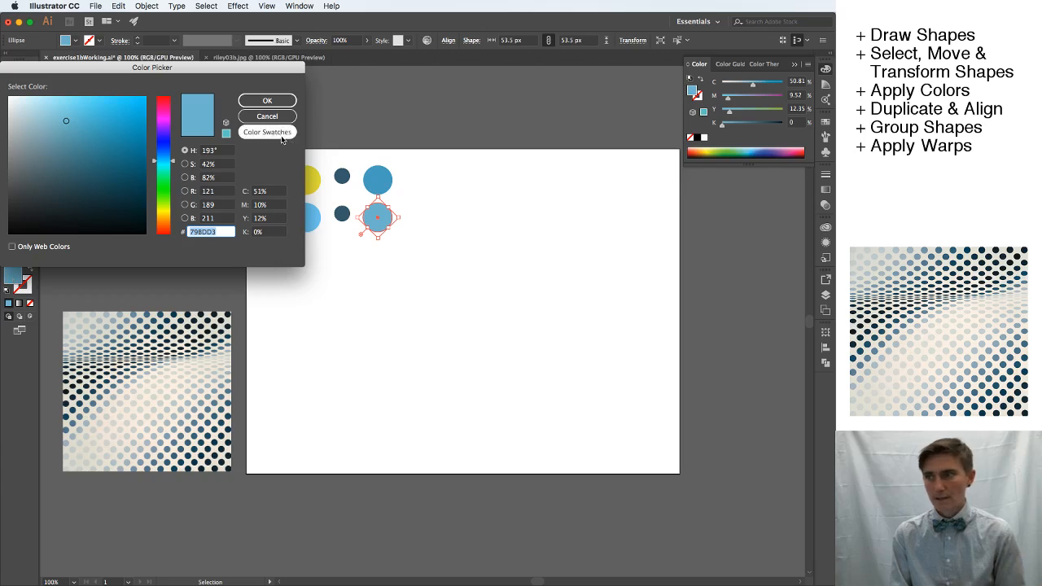
left_click(272, 100)
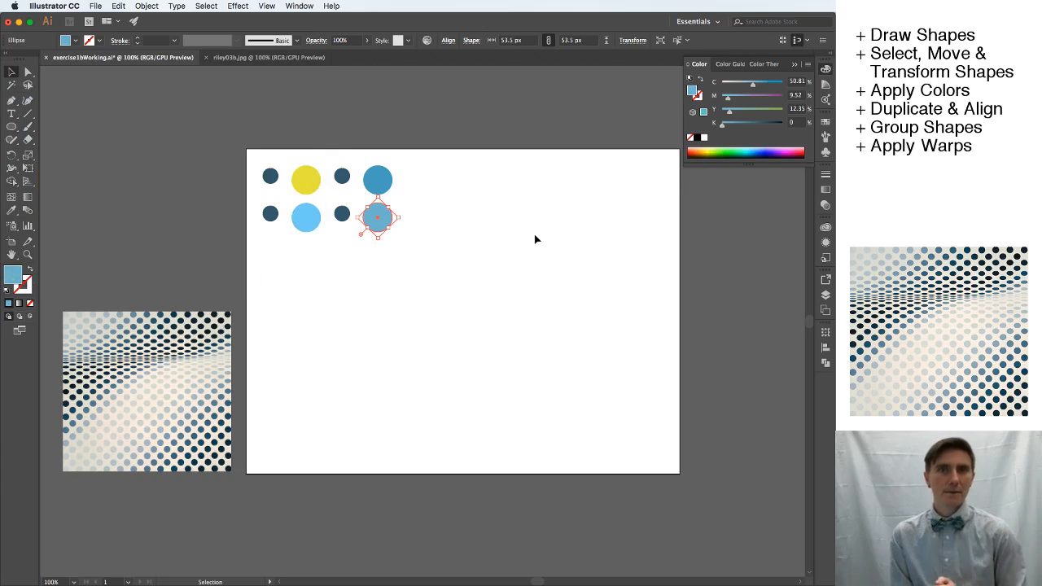
Move the large yellow circle in the top row so that it partly overlaps the blue circle at the row's end.
left_click(398, 262)
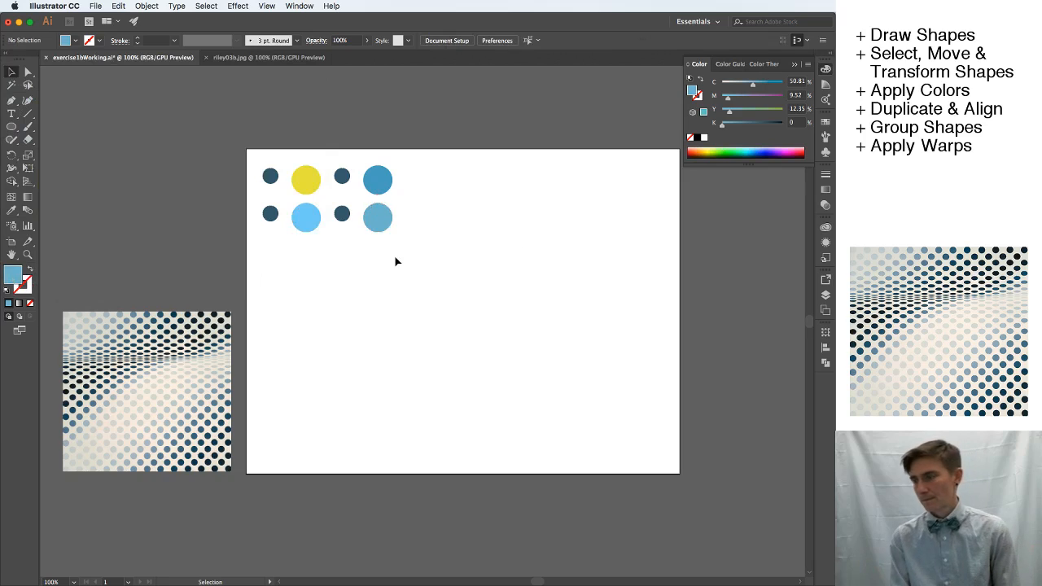
left_click(380, 184)
left_click(308, 177)
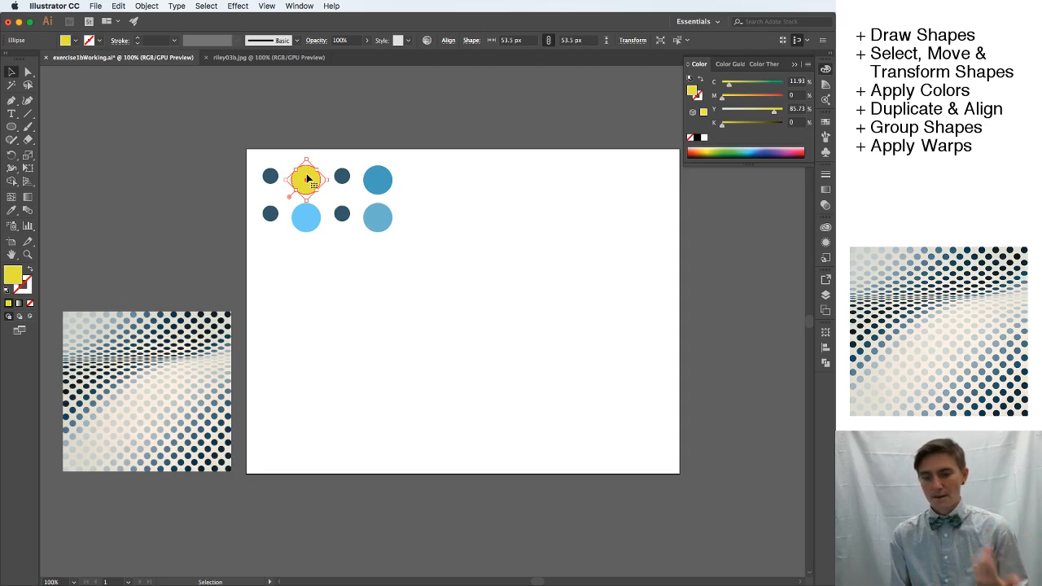
left_click_drag(307, 178, 395, 178)
left_click(449, 183)
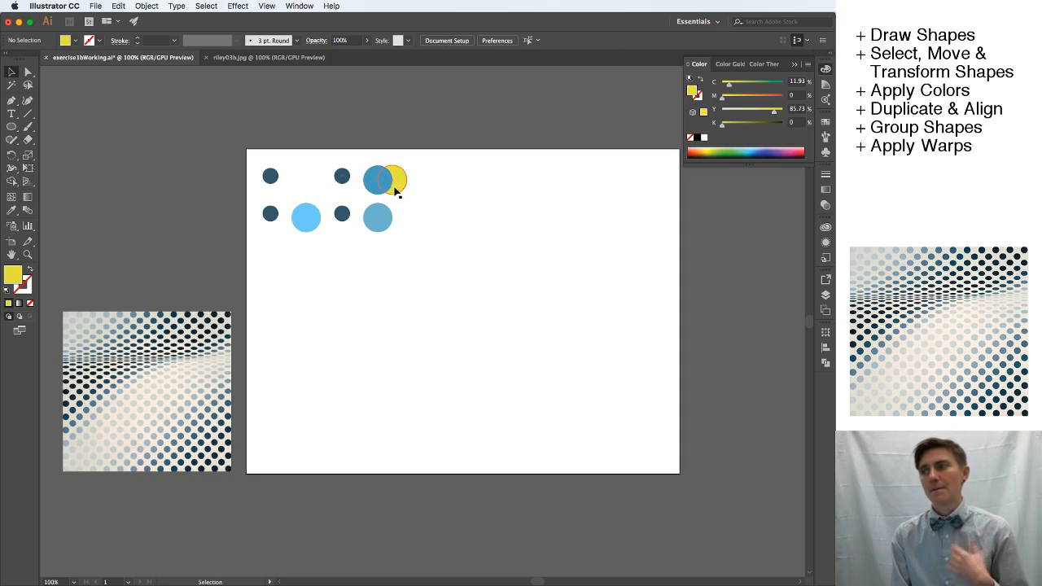
Examine the stacking order of the overlapping blue and yellow circles by selecting each one in turn.
left_click(368, 187)
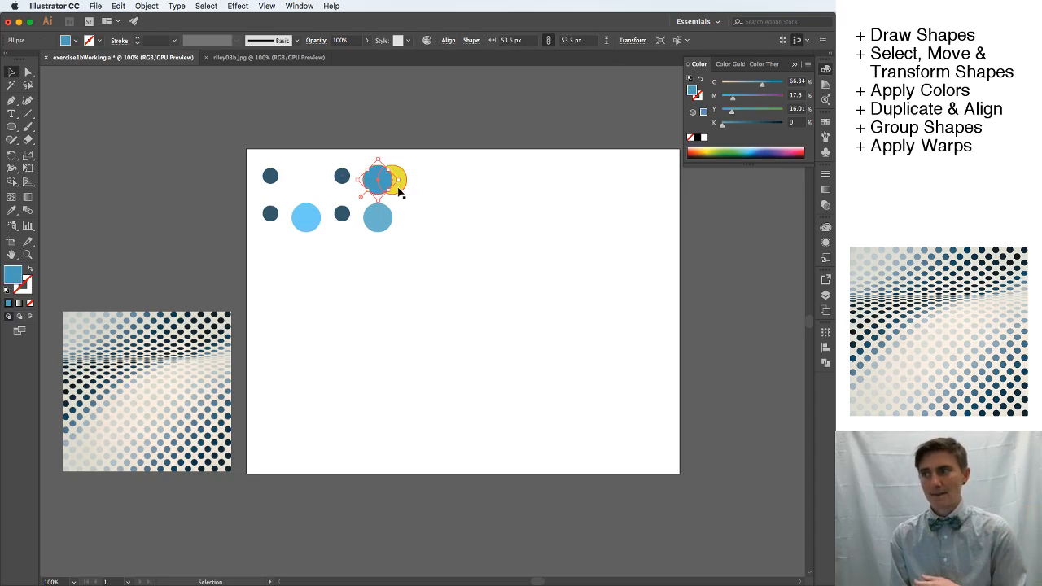
left_click(398, 189)
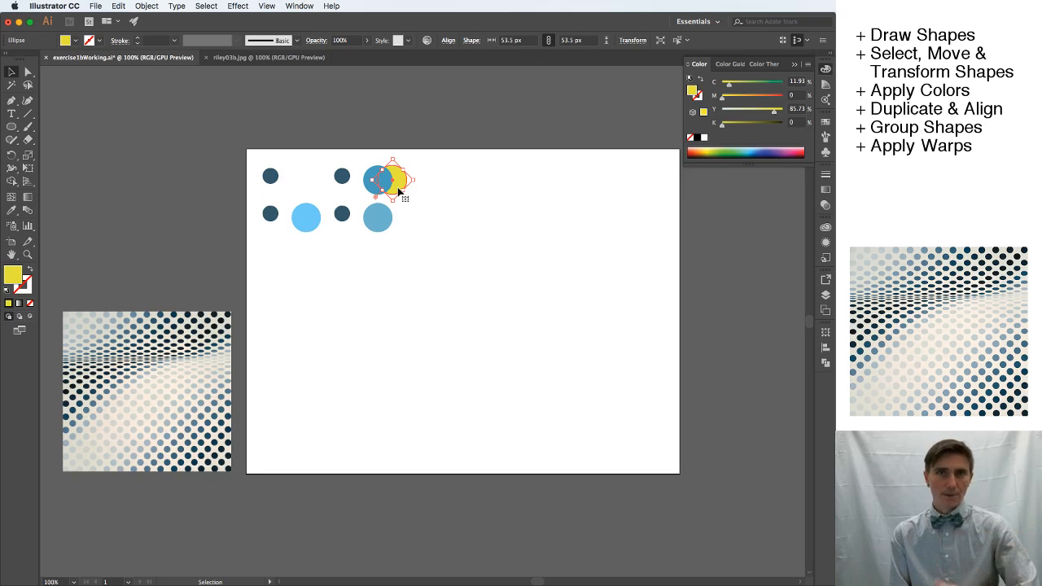
left_click(367, 189)
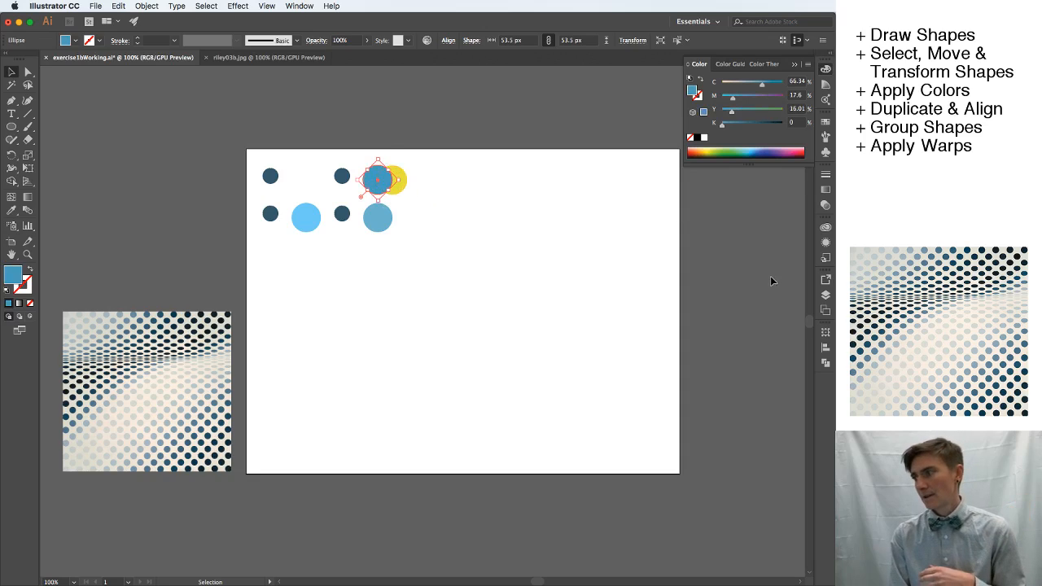
left_click(402, 189)
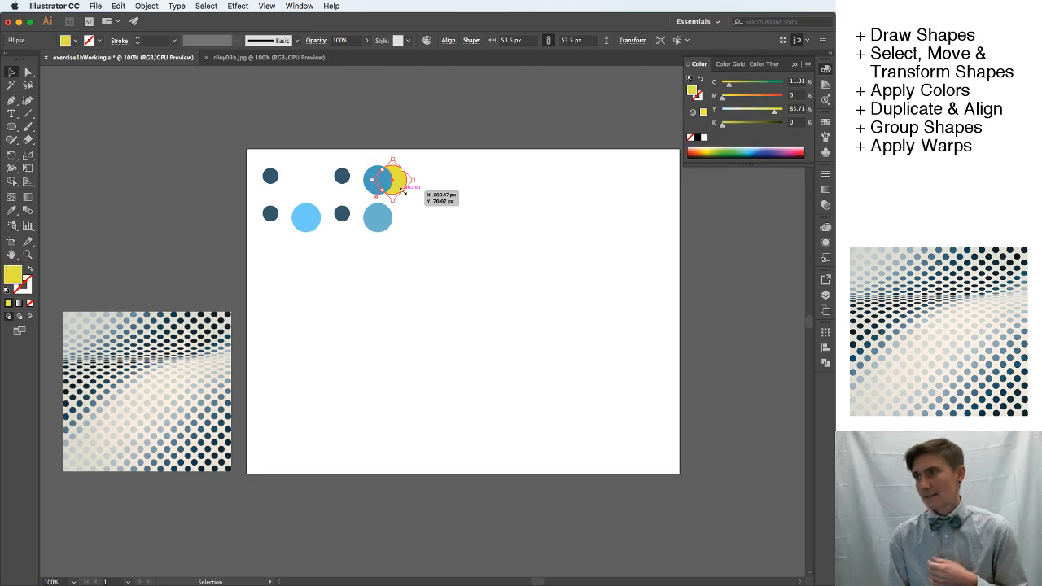
left_click(373, 182)
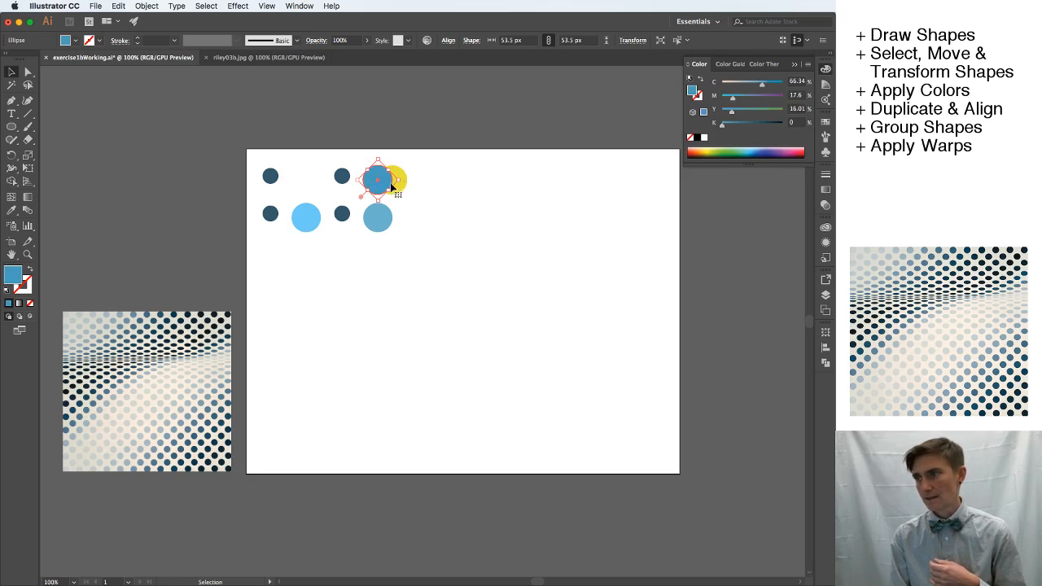
Bring the yellow circle to the front of the stacking order and deselect it.
left_click(400, 194)
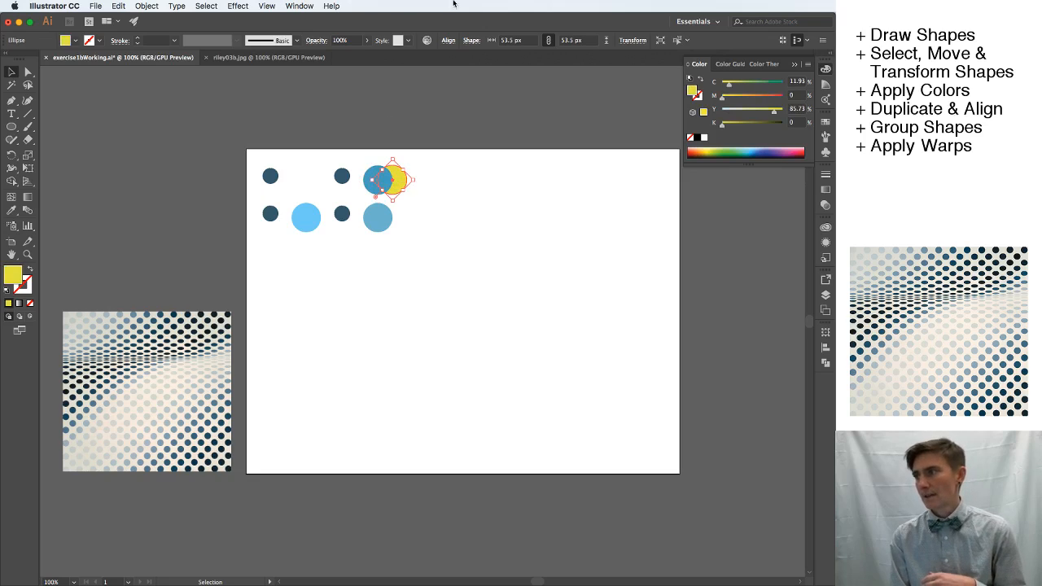
left_click(149, 6)
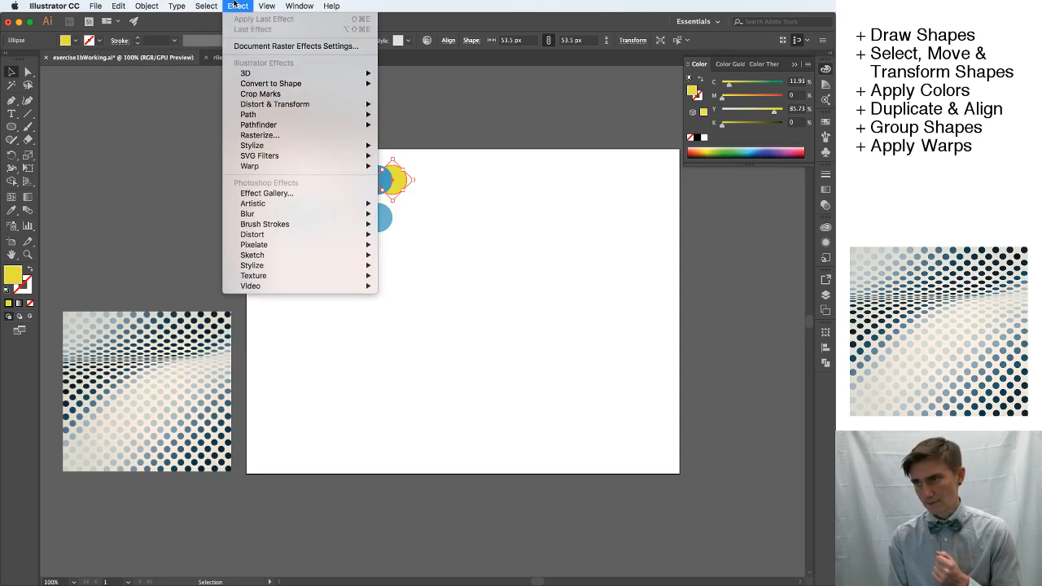
mouse_move(202, 7)
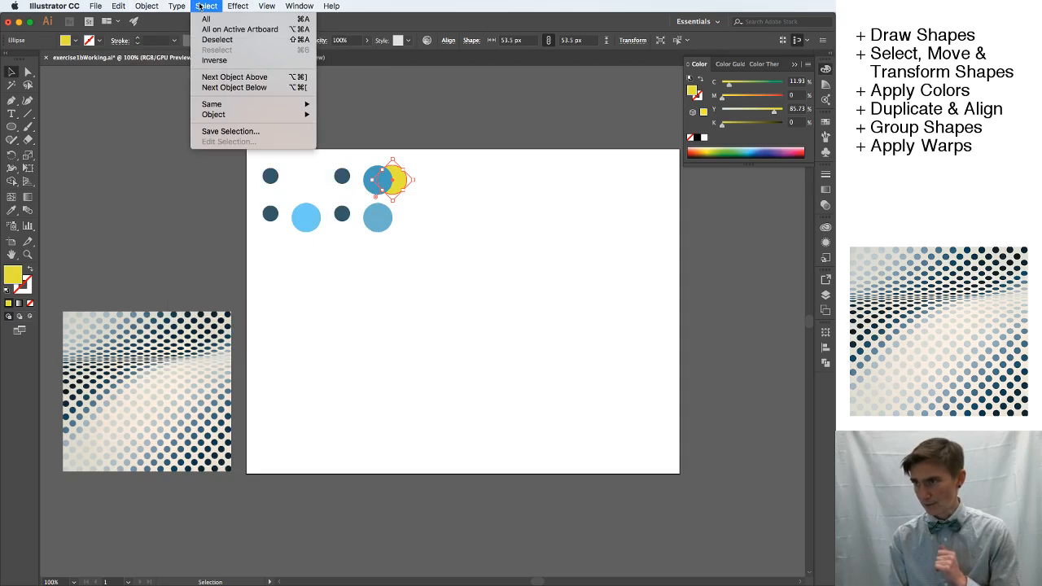
mouse_move(148, 6)
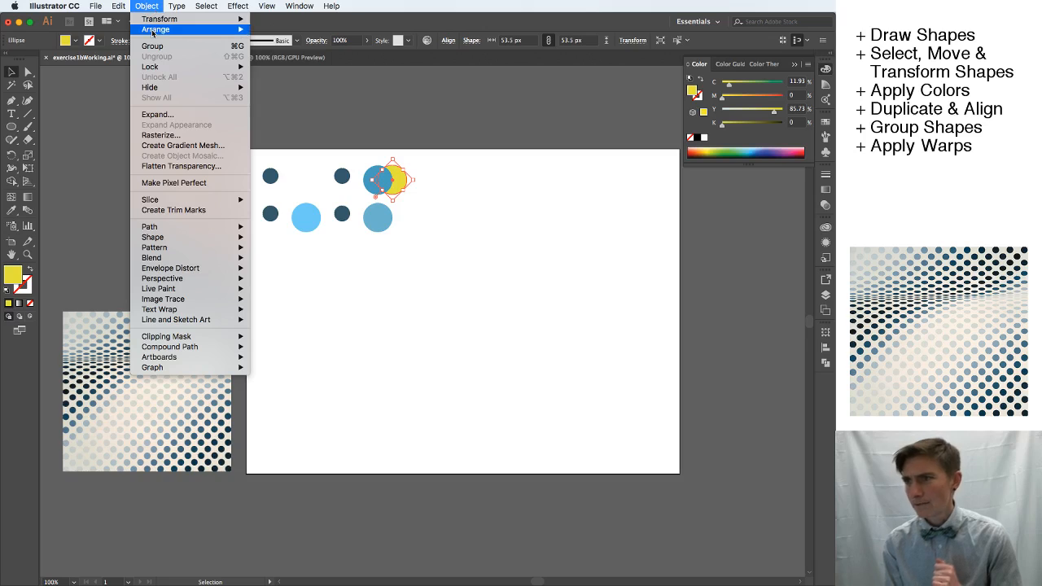
mouse_move(152, 30)
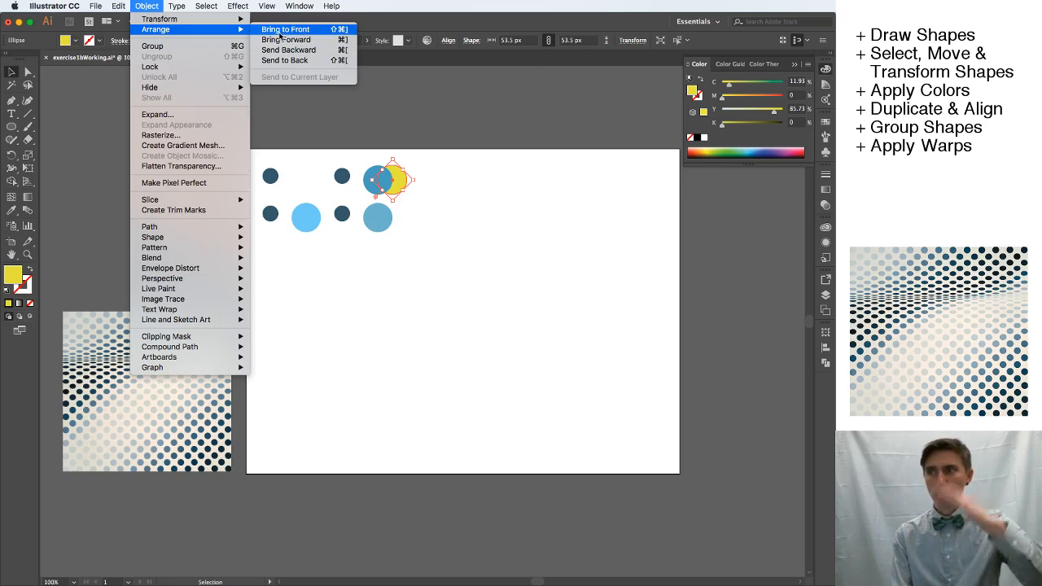
left_click(281, 32)
left_click(453, 198)
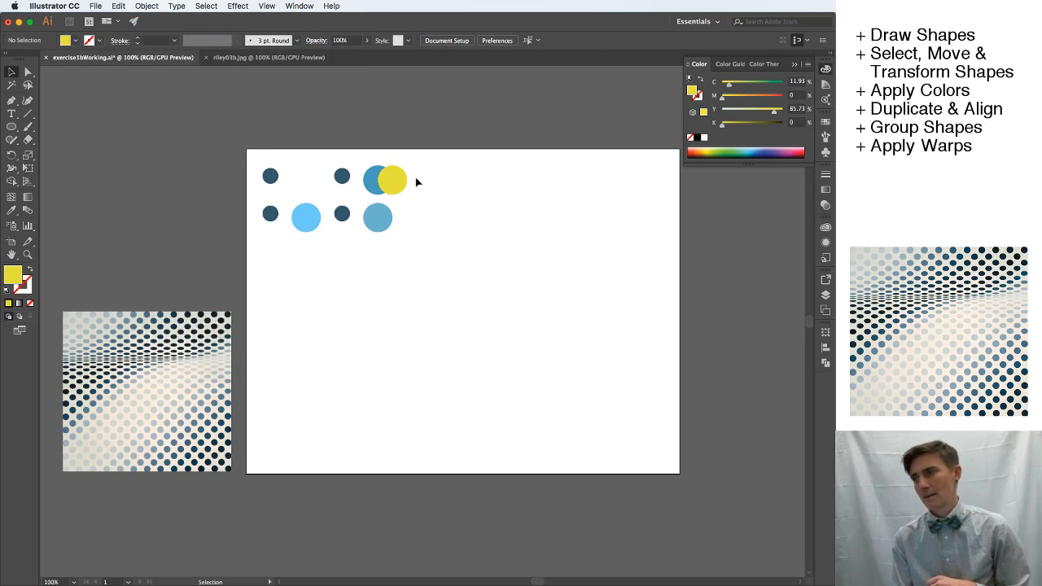
Check how the blue circle and the yellow circle stack after the reordering by selecting each of them.
left_click(372, 177)
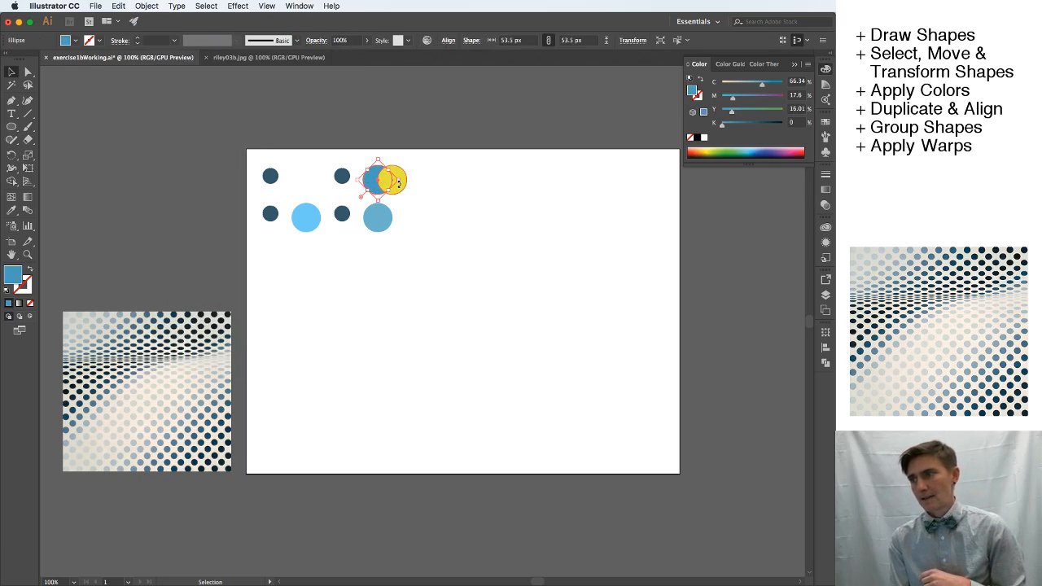
left_click(415, 183)
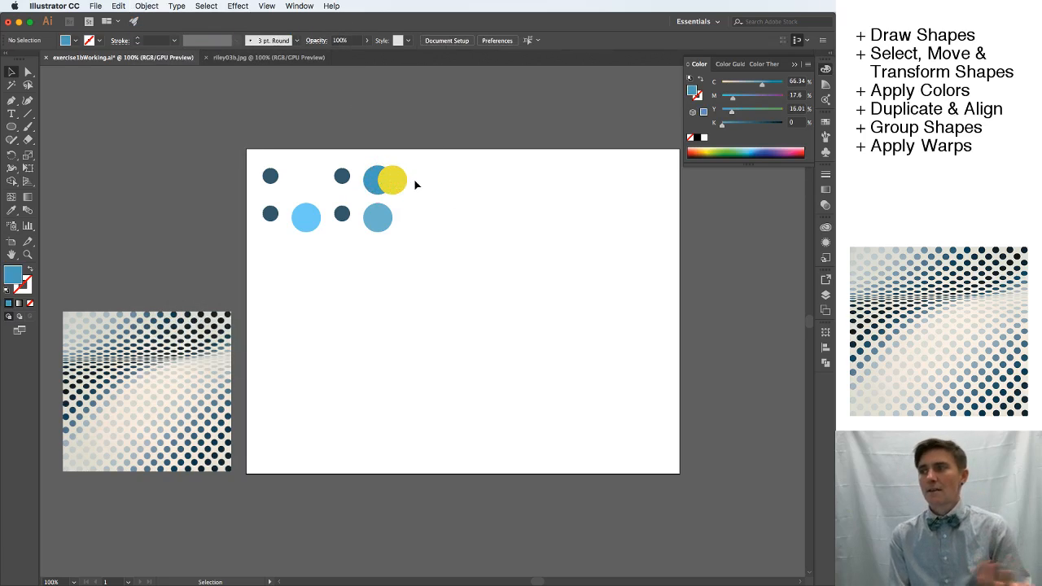
left_click(369, 185)
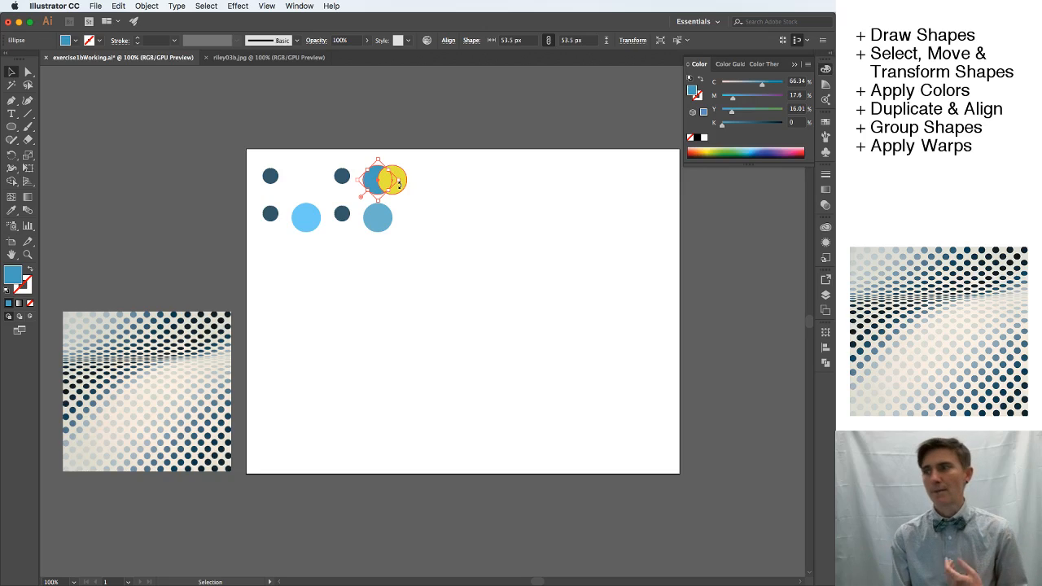
left_click(386, 184)
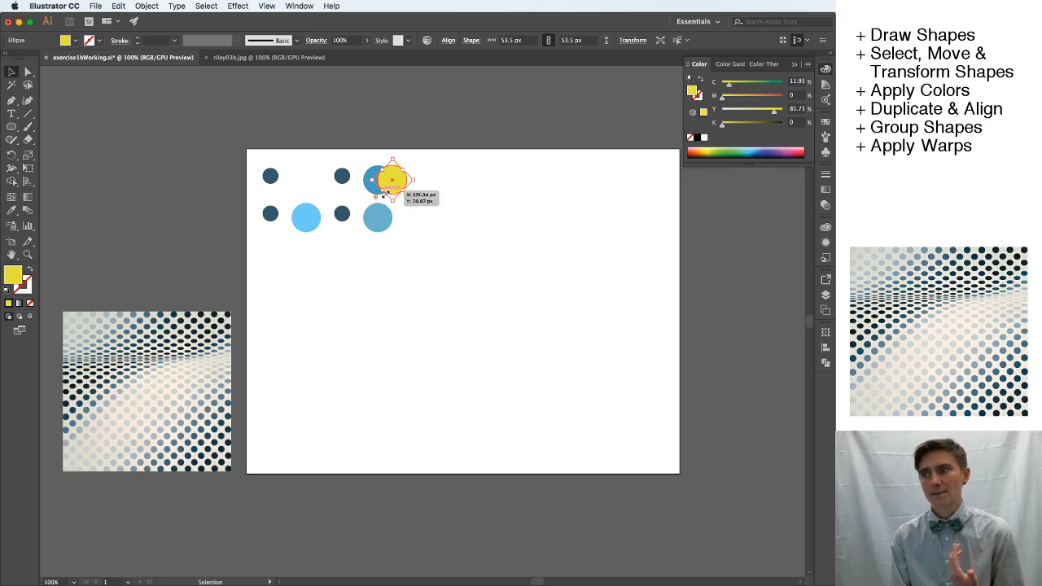
left_click(435, 186)
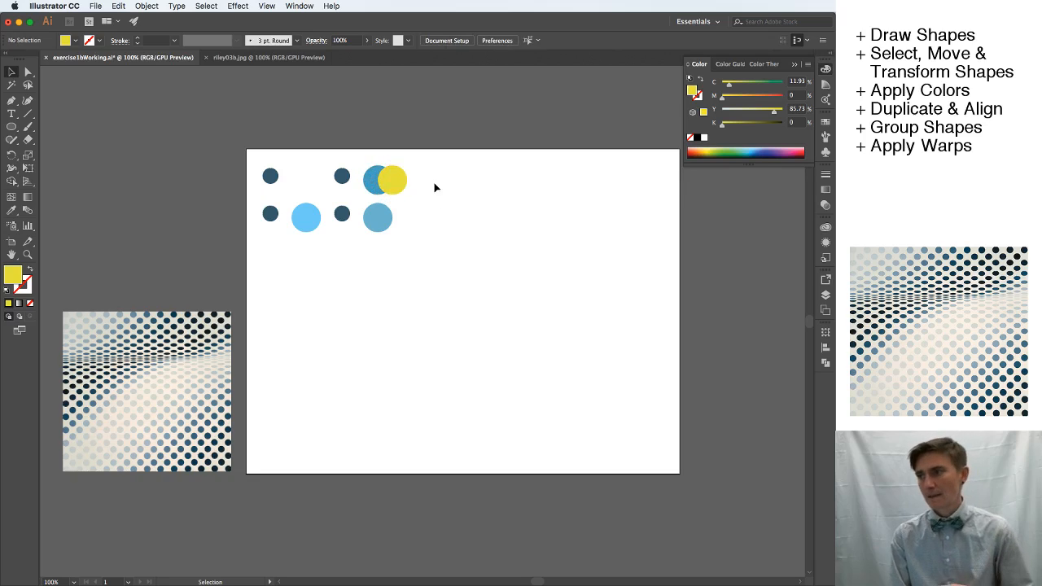
Reposition the yellow circle between the small dark circle and the large blue circle in the top row, overlapping both.
left_click(387, 184)
left_click_drag(384, 186, 410, 183)
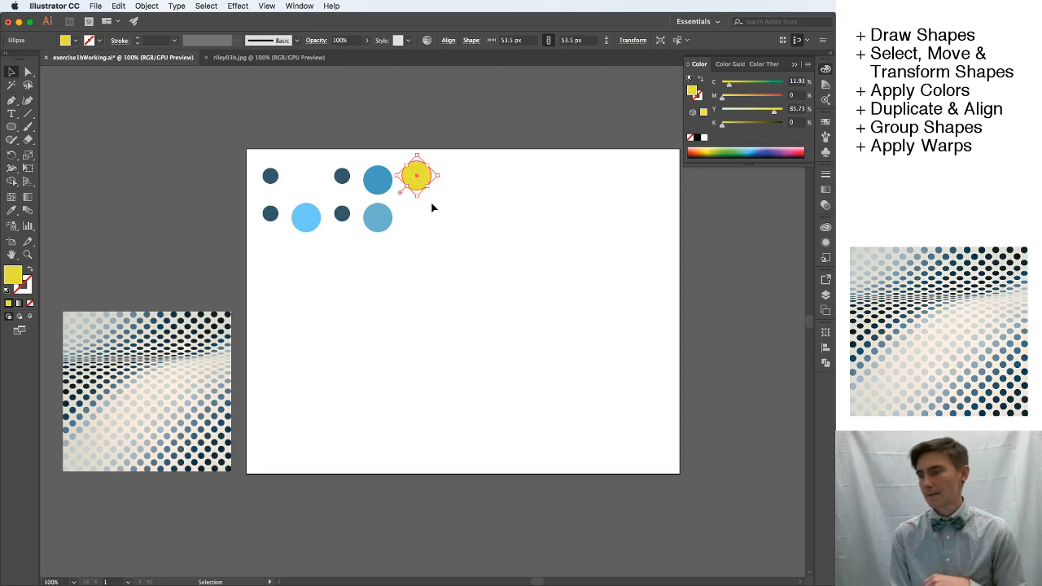
left_click(434, 206)
left_click_drag(414, 177, 354, 182)
left_click(417, 188)
left_click(364, 182)
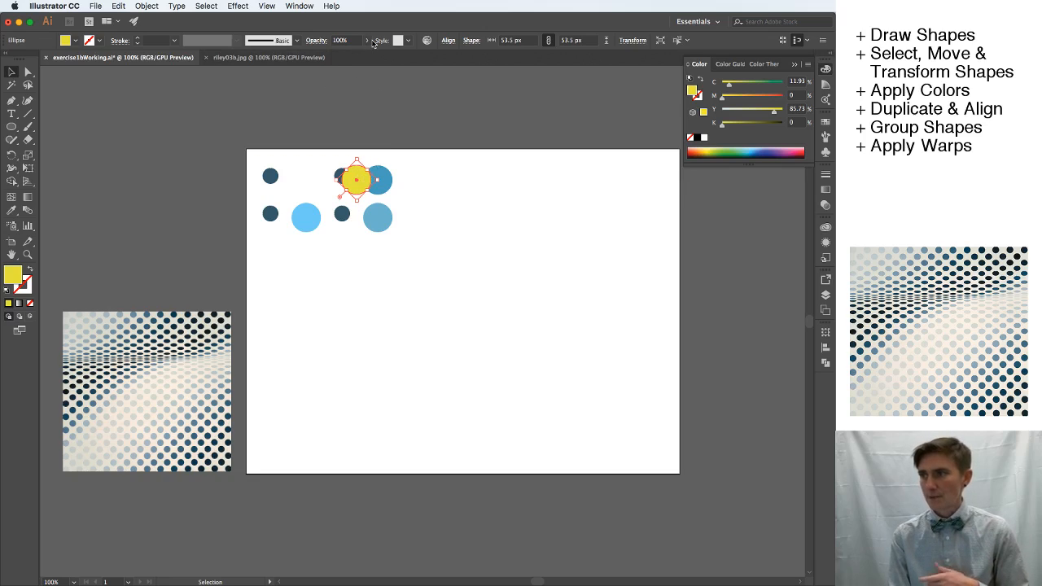
Set the yellow circle's opacity to 40% and deselect it.
left_click(369, 40)
left_click_drag(368, 54, 341, 54)
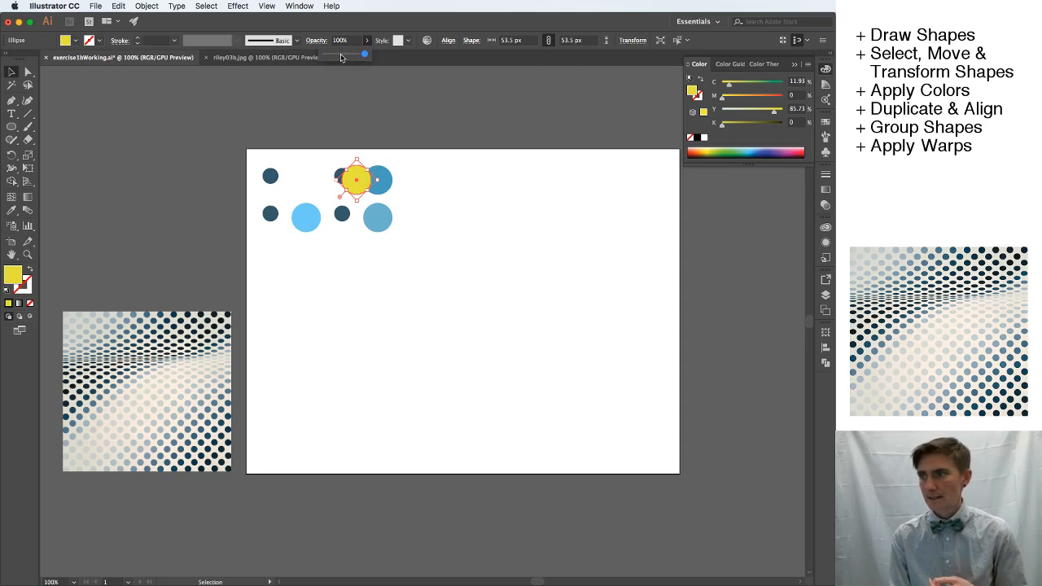
left_click(408, 186)
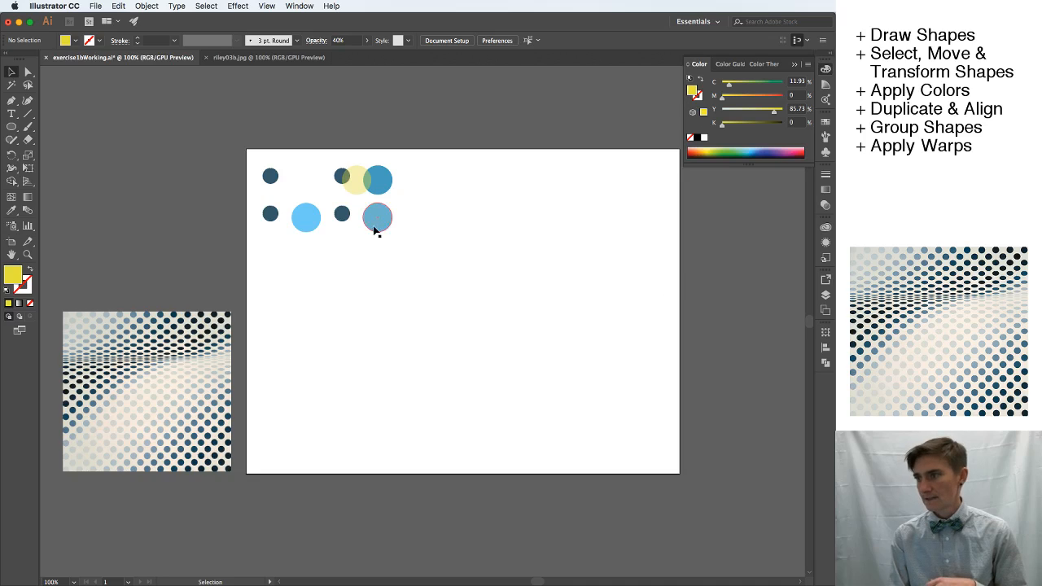
Set the opacity of the bottom row's rightmost circle to 50% and move it up over the yellow and blue circles.
left_click(825, 207)
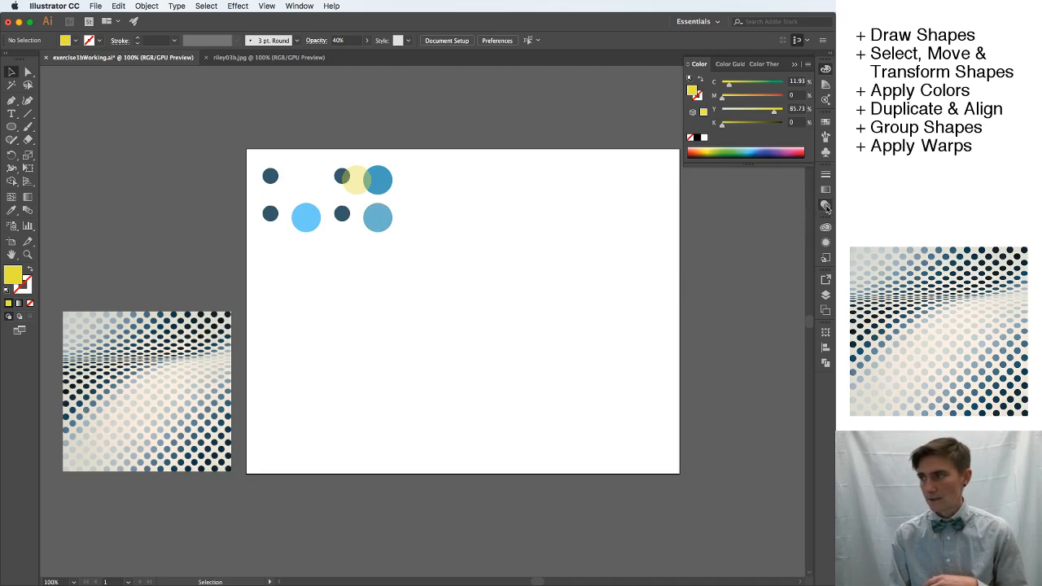
left_click(378, 217)
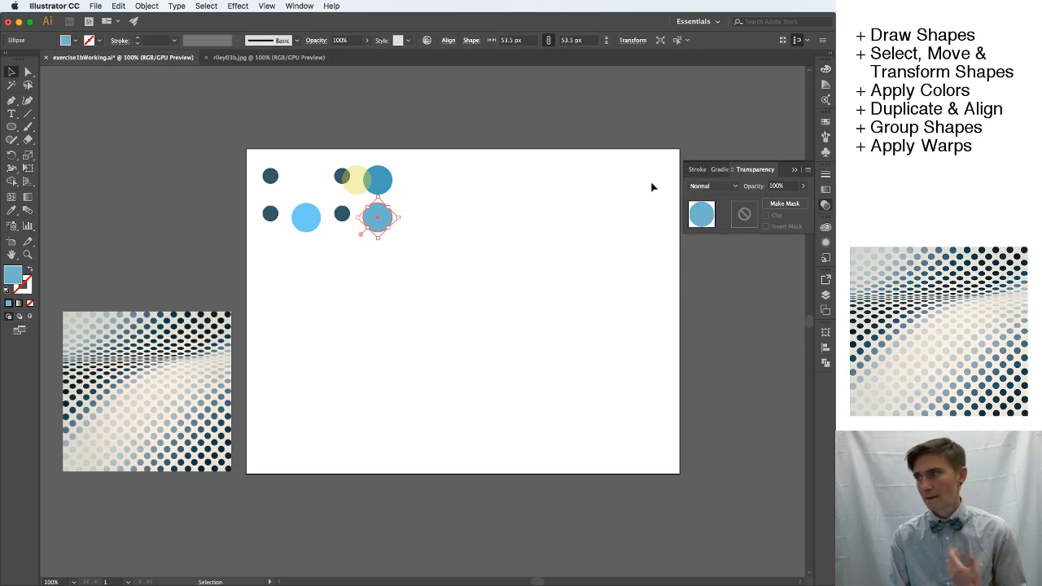
left_click(786, 187)
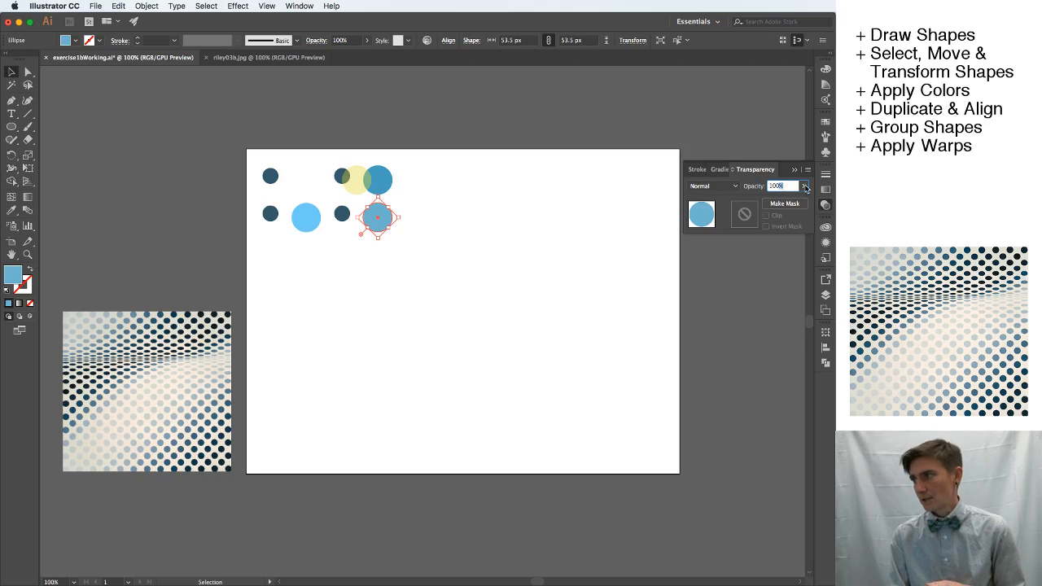
left_click(803, 185)
left_click(782, 202)
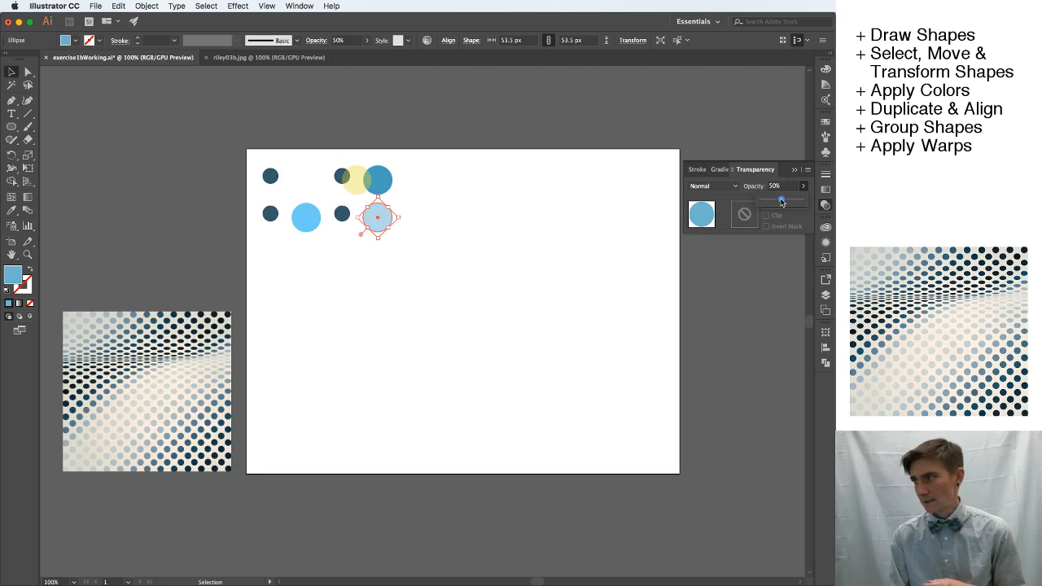
left_click(532, 286)
left_click_drag(381, 216, 377, 197)
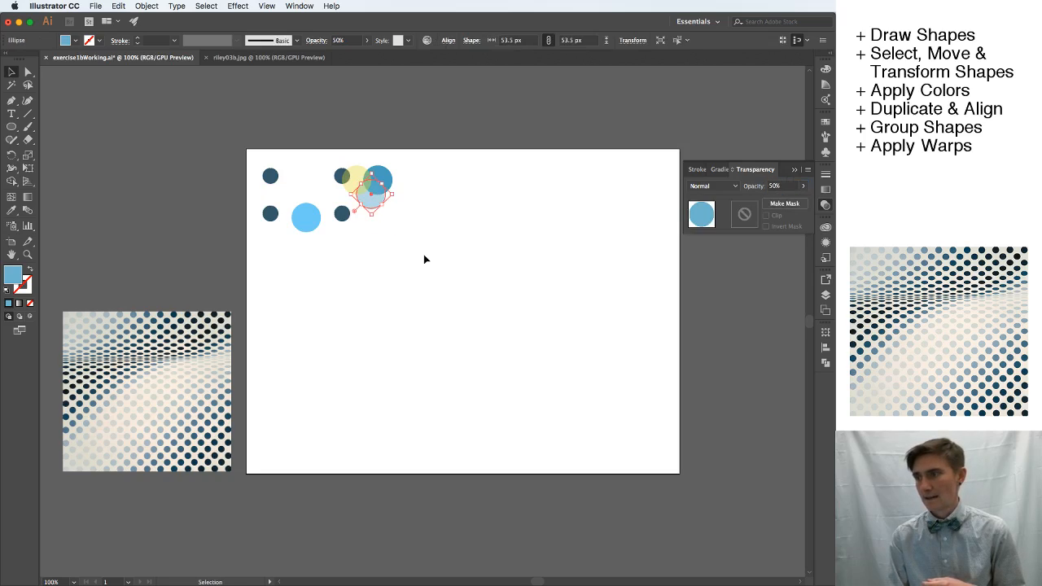
left_click(423, 256)
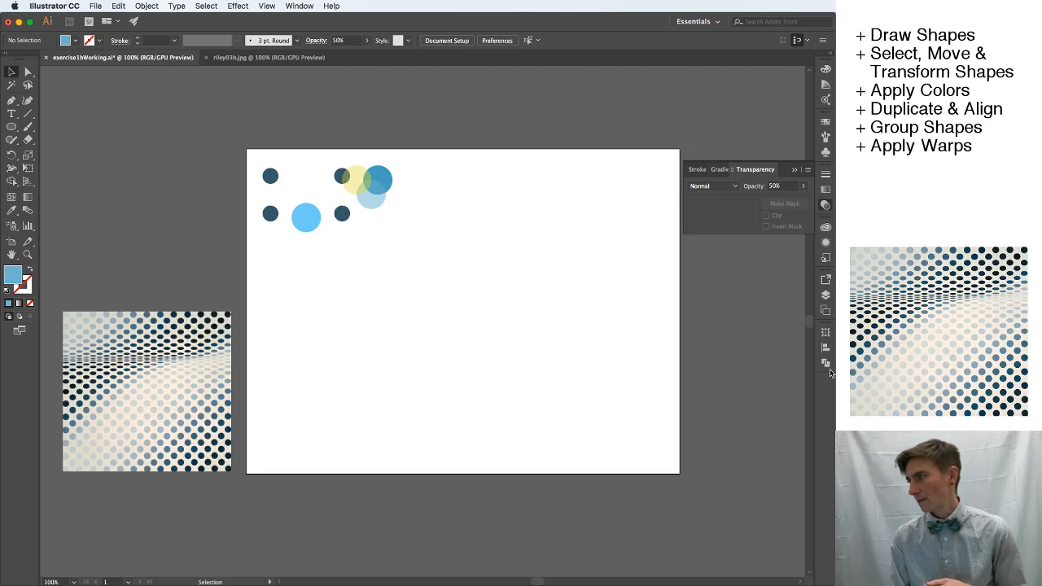
Toggle the visibility of the reference image's layer, Layer 1, off and back on.
left_click(825, 295)
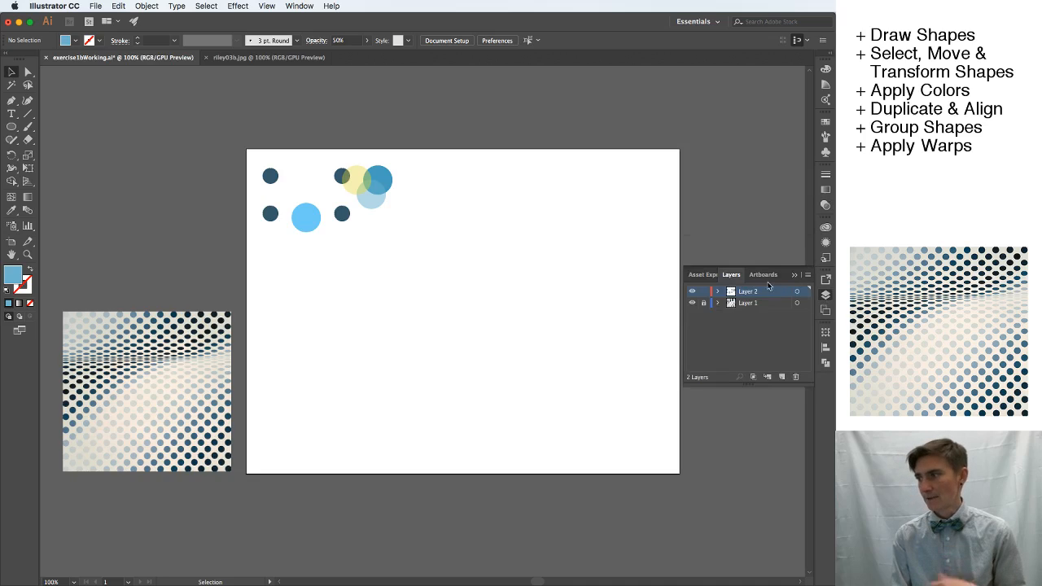
left_click(692, 303)
left_click(692, 303)
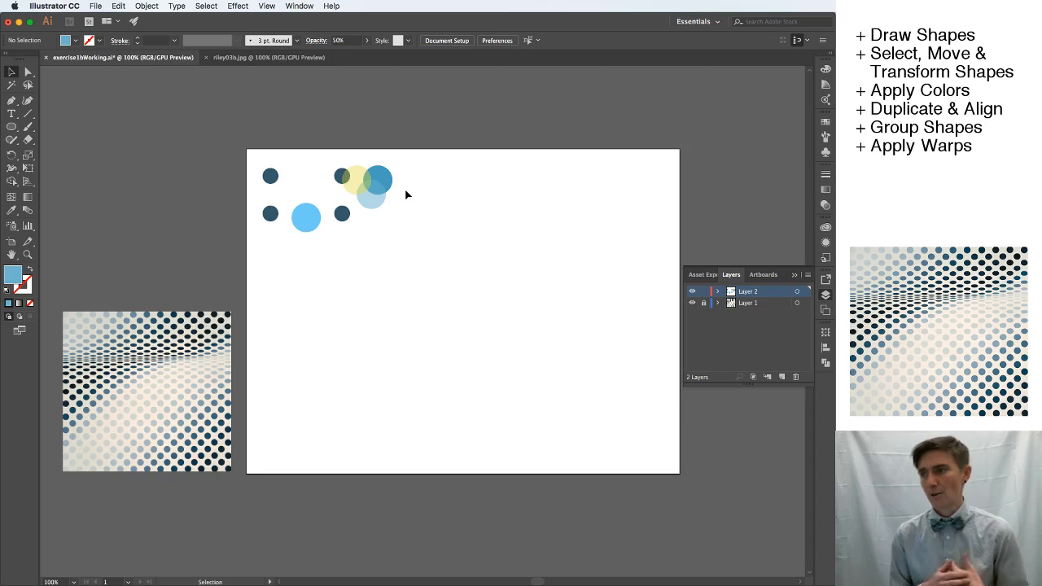
Move the light blue circle onto the edge of the overlapping blue circles and set its blending mode to Multiply.
left_click(307, 221)
left_click_drag(307, 221, 396, 194)
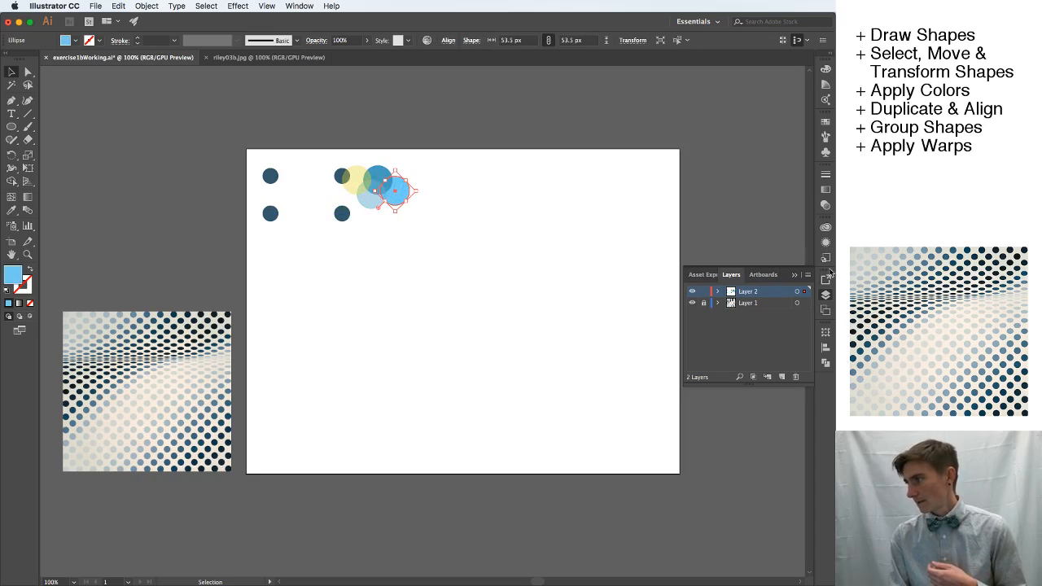
left_click(826, 205)
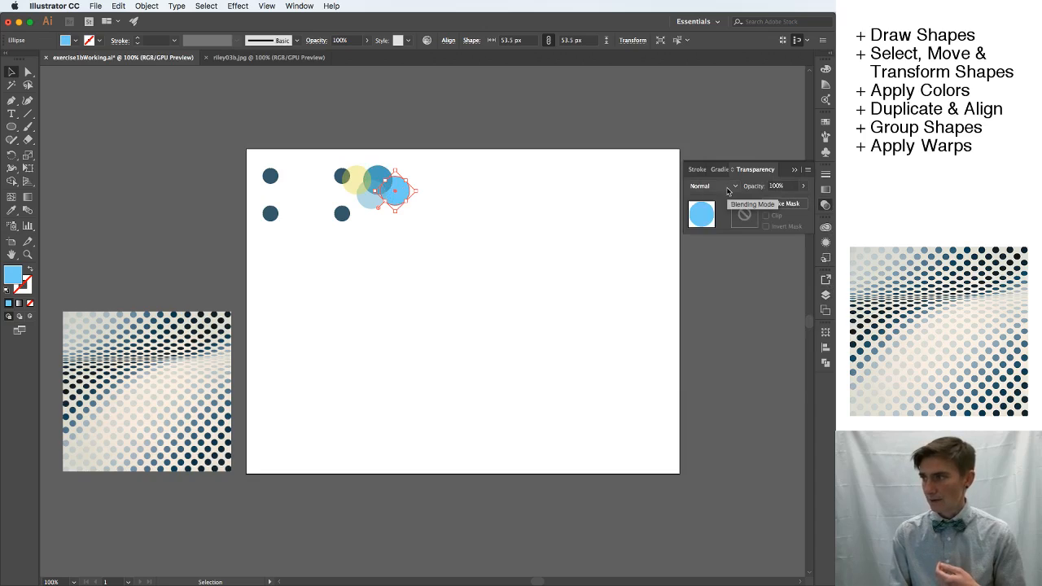
left_click(736, 190)
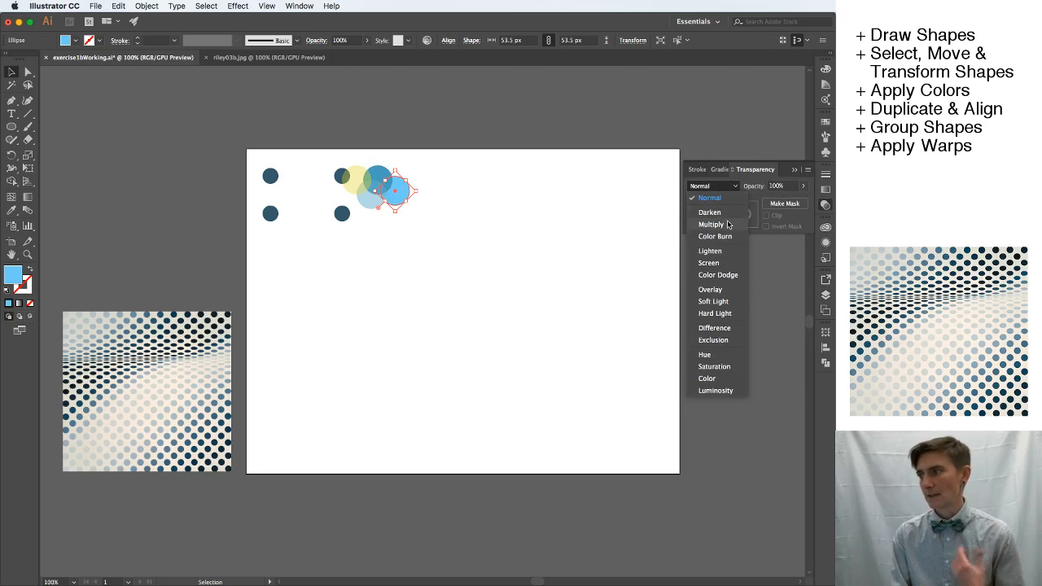
left_click(727, 221)
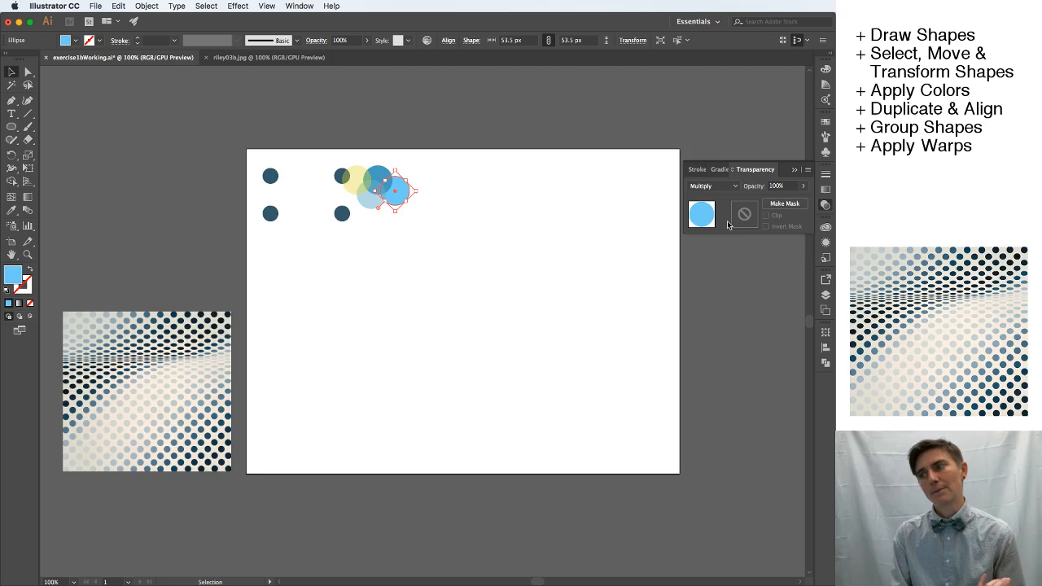
Move the light blue Multiply circle further left over the overlapping blue circles and deselect it.
left_click(544, 273)
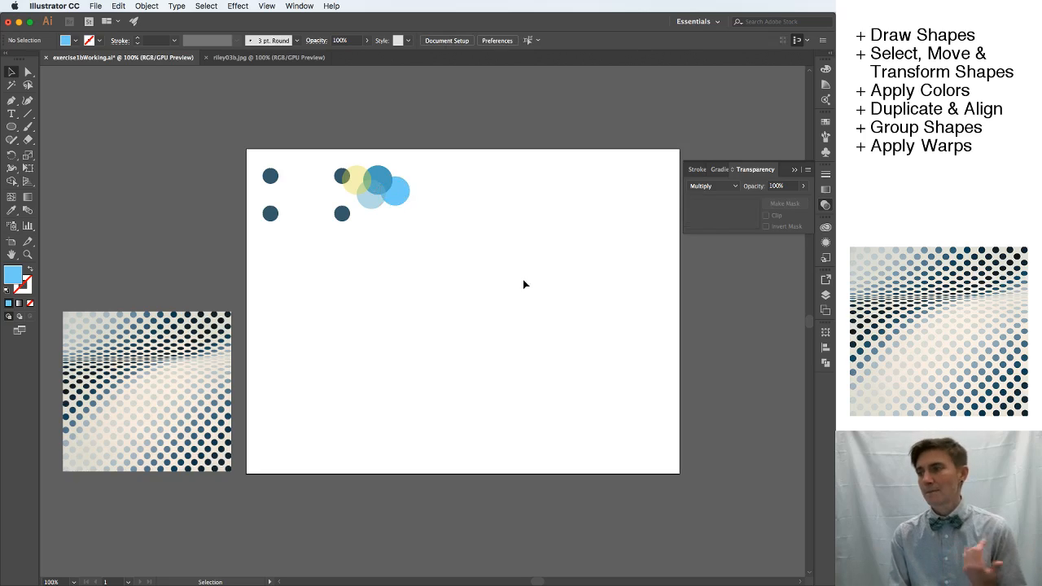
left_click_drag(410, 192, 396, 192)
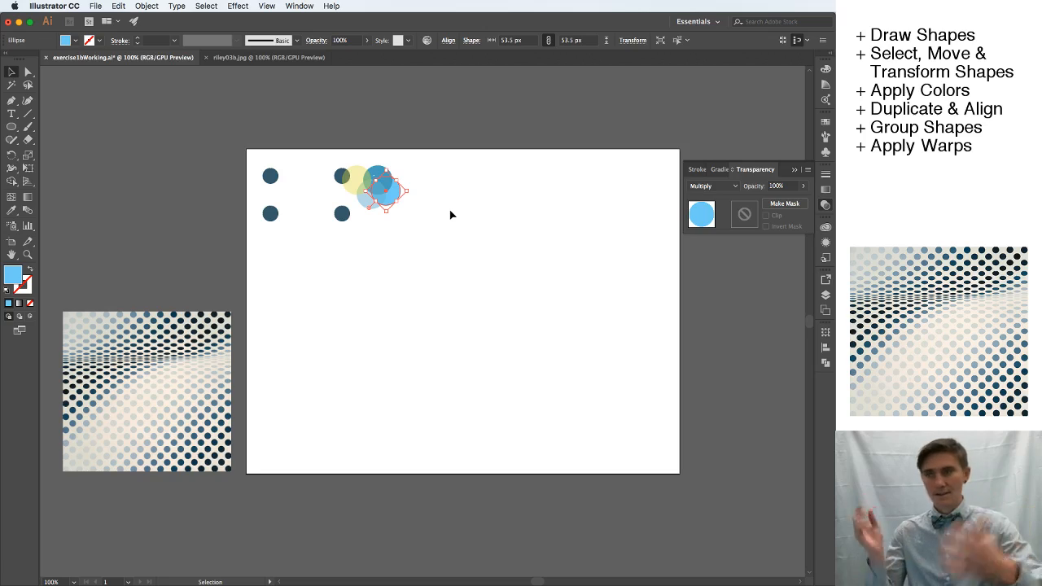
left_click(481, 271)
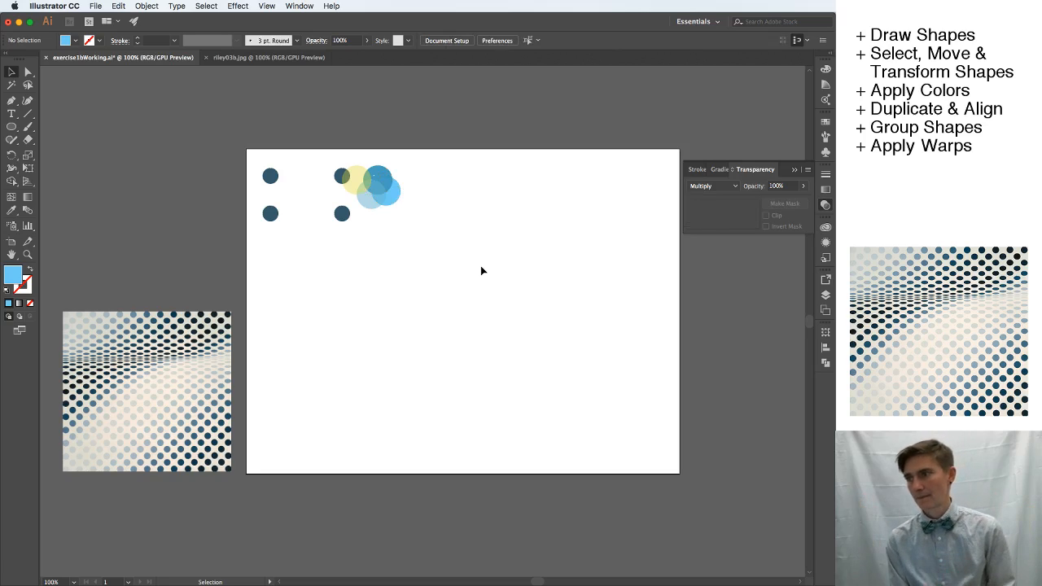
left_click(398, 192)
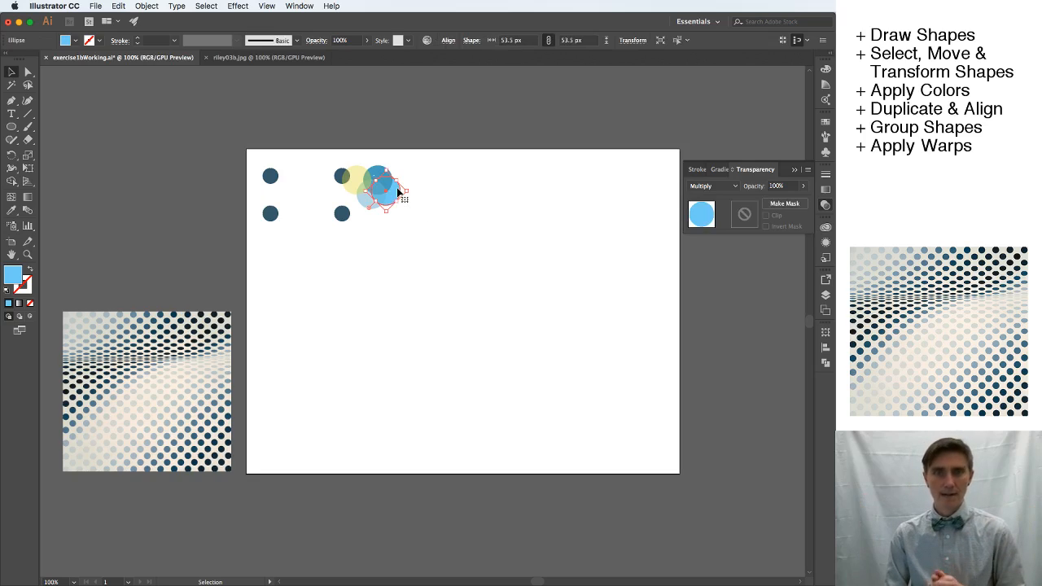
left_click(438, 263)
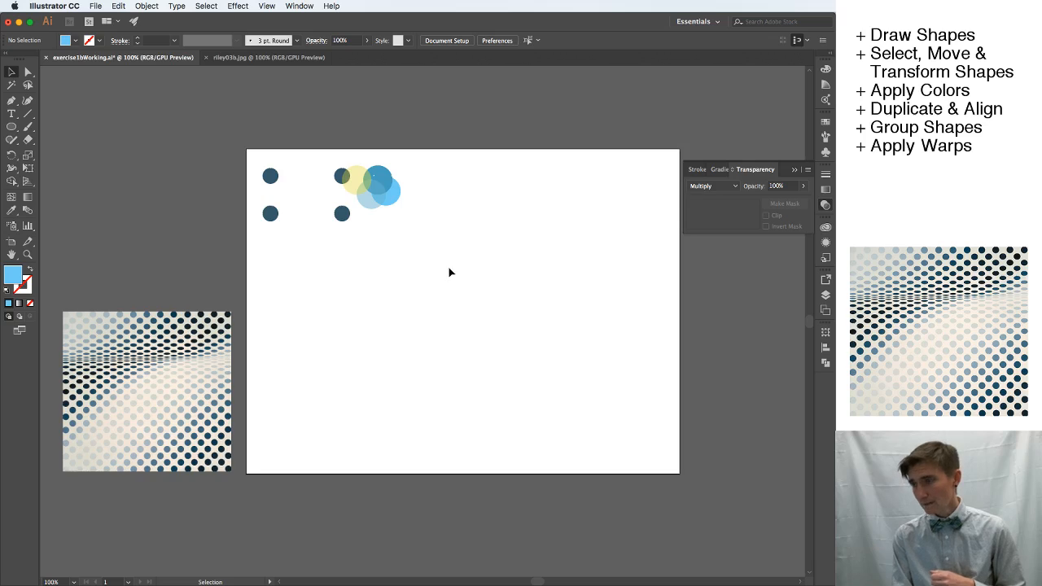
Delete all the practice circles and draw a new 50 px light blue circle near the artboard's upper-left corner.
left_click_drag(448, 267, 264, 163)
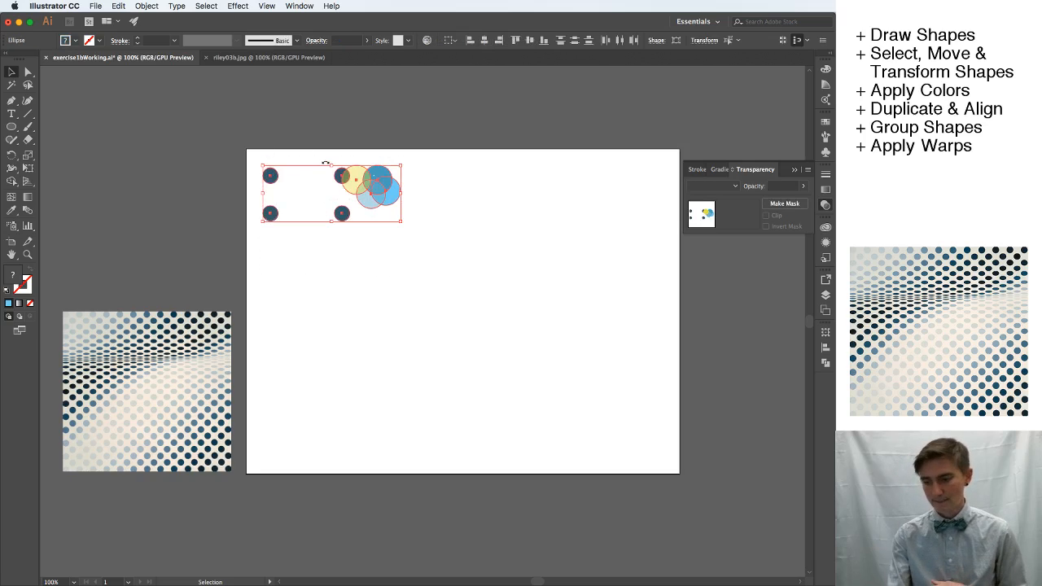
key("Delete")
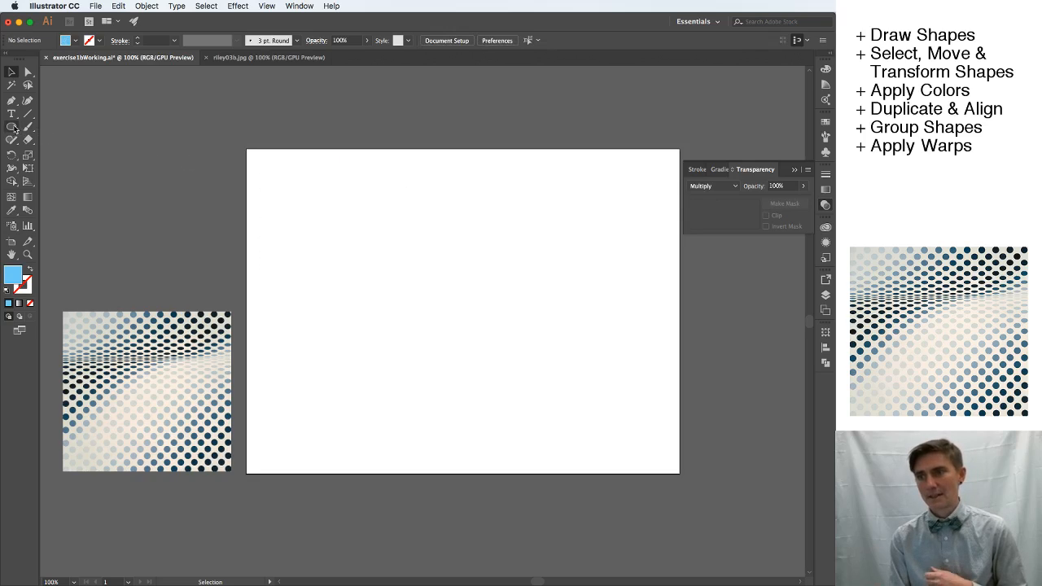
left_click(12, 127)
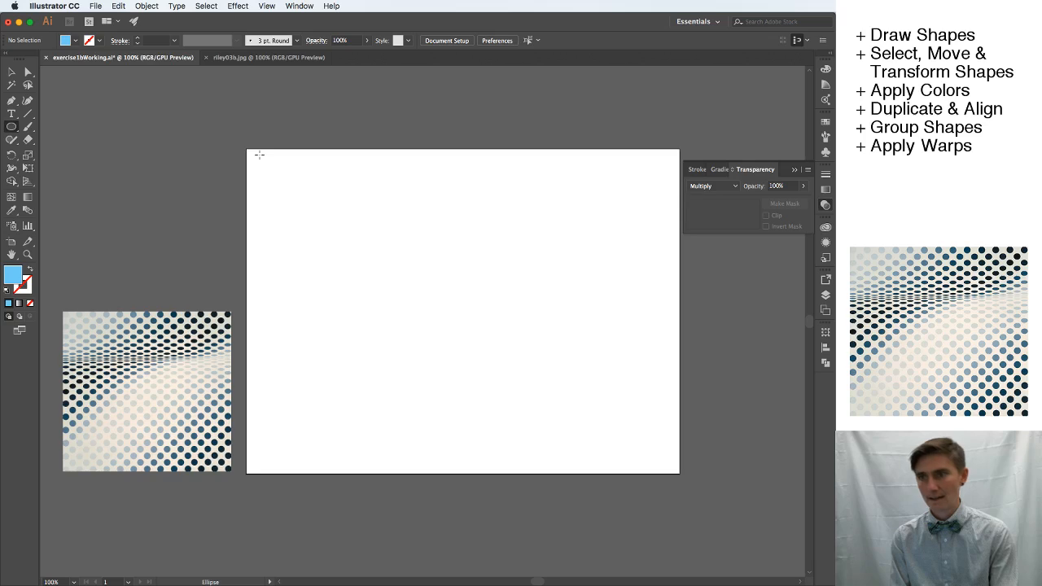
left_click_drag(255, 163, 278, 173)
key("v")
left_click(337, 233)
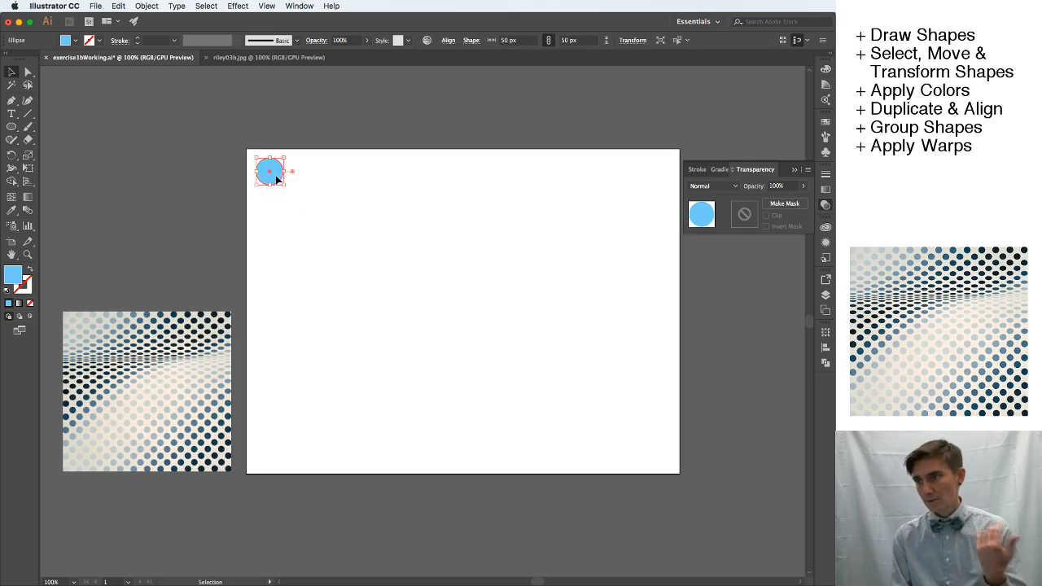
left_click(324, 227)
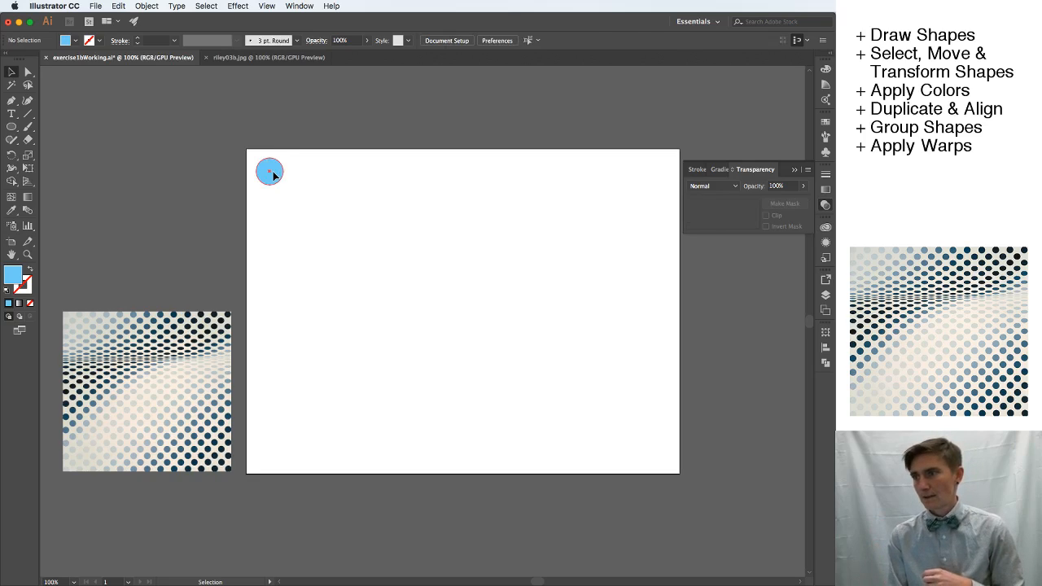
Copy and paste the blue circle, and place the duplicate level with the original just to its right.
left_click(275, 173)
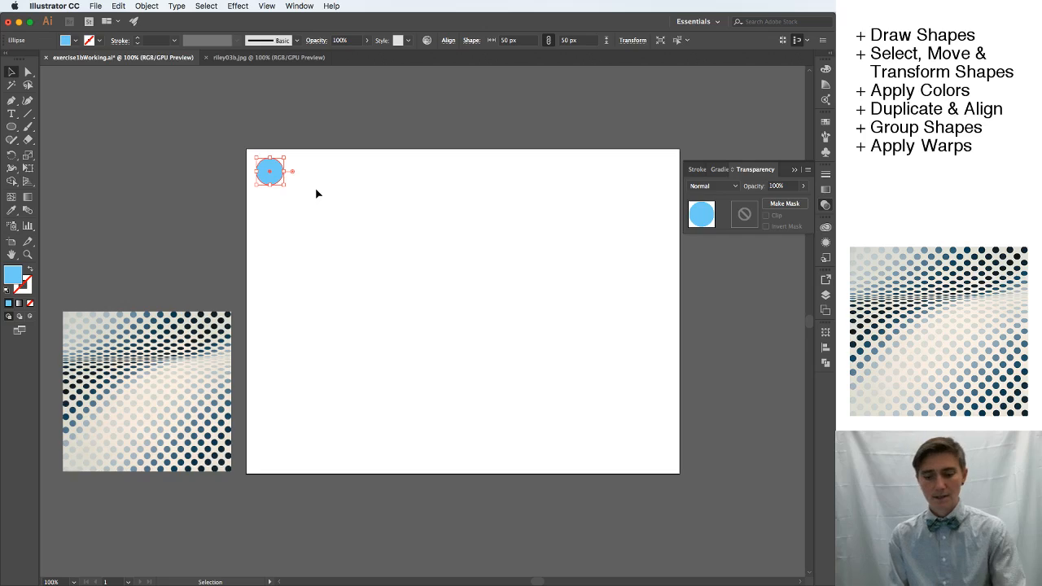
key("a")
key("v")
key("a")
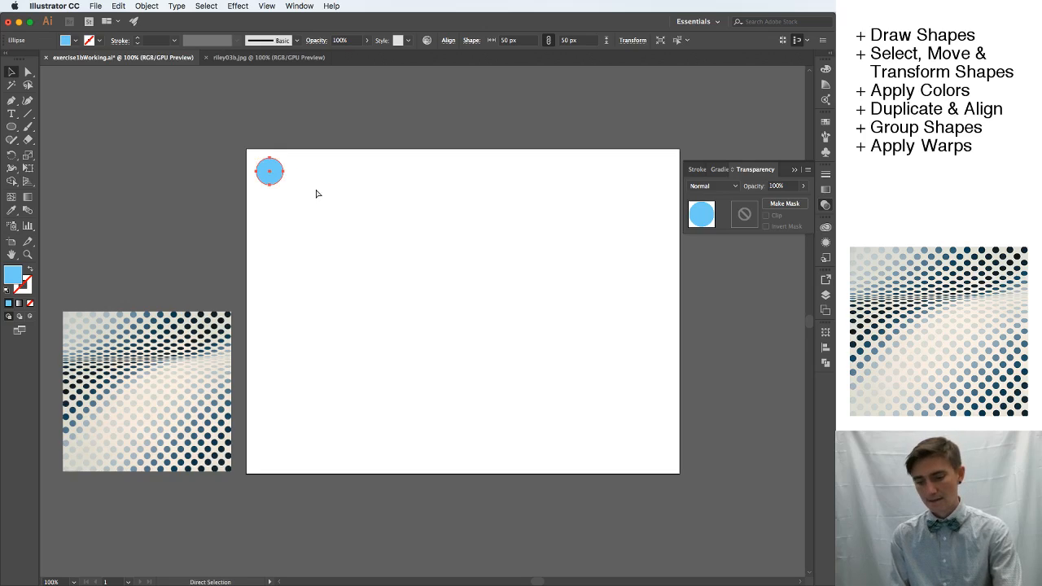
key("super+v")
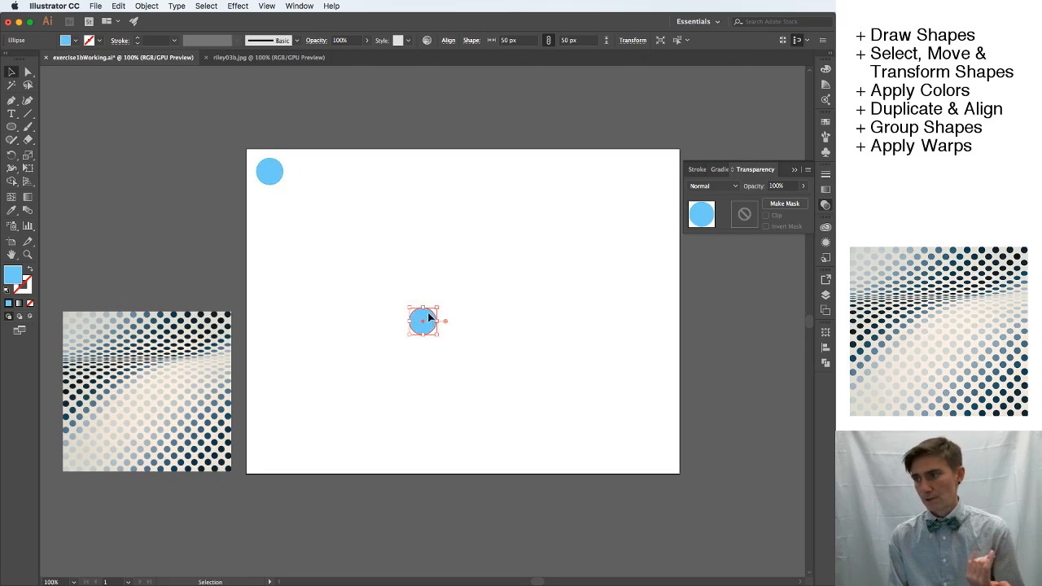
left_click_drag(432, 317, 310, 166)
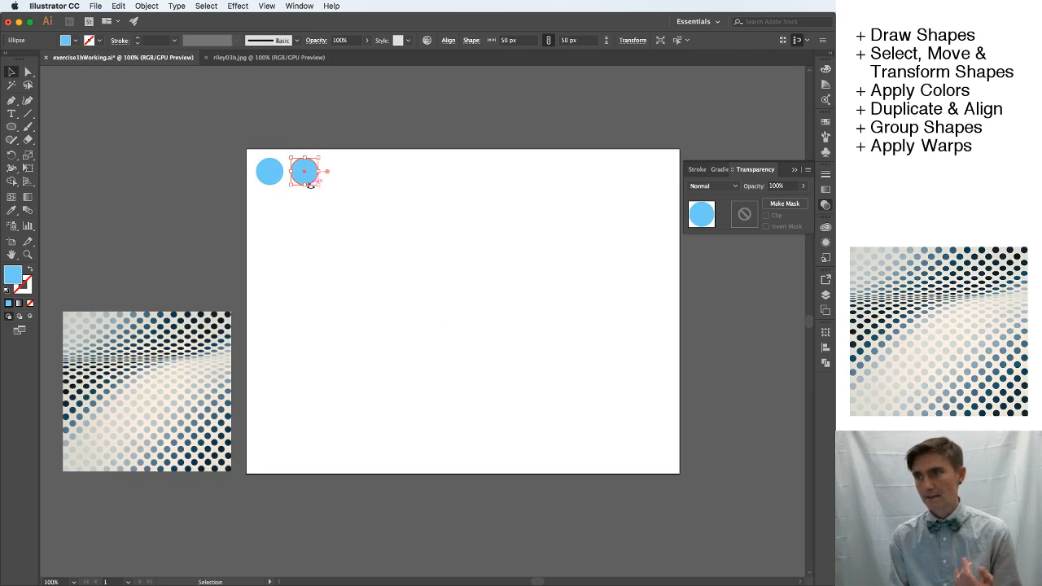
left_click(319, 208)
Review the editing commands available for the two circles and delete the duplicate on the right.
left_click_drag(339, 200, 250, 153)
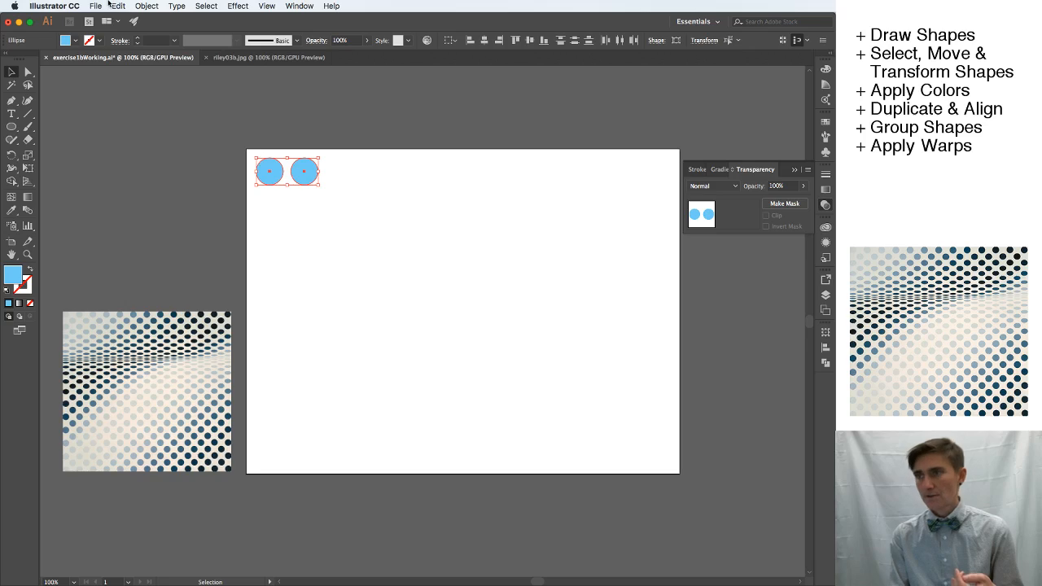
left_click(117, 5)
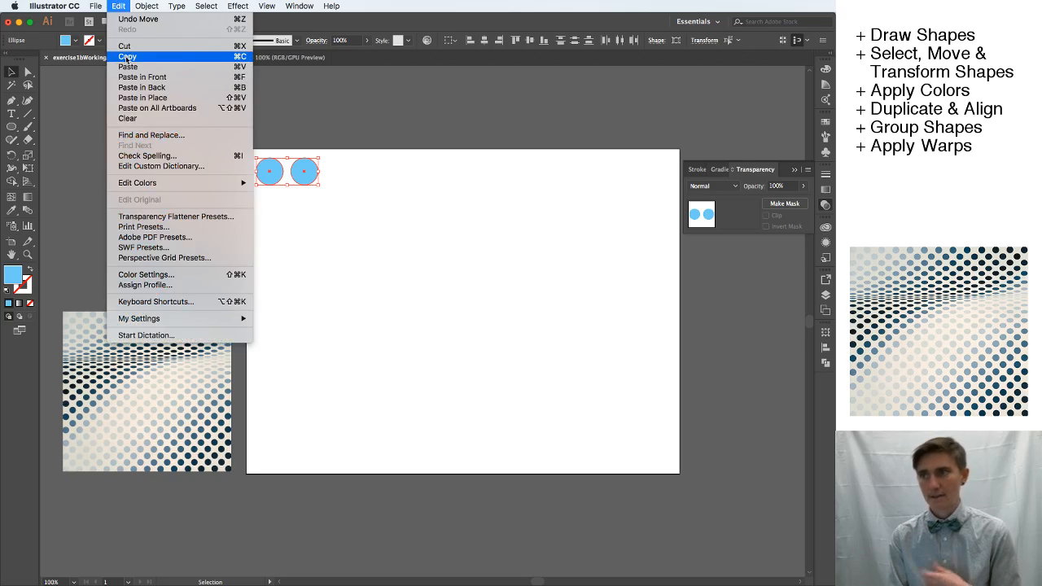
left_click(117, 6)
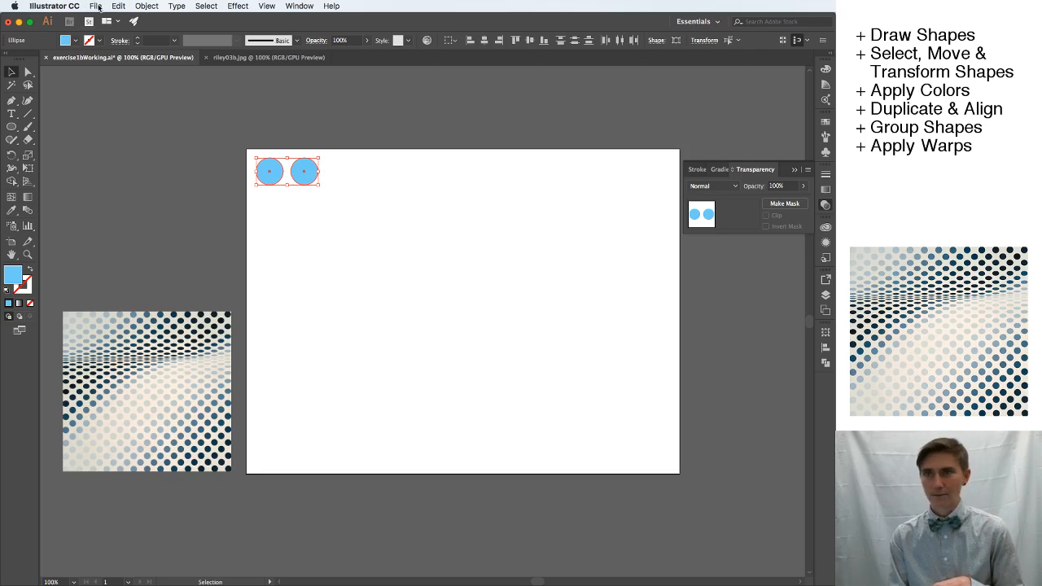
left_click(365, 245)
left_click(301, 184)
key("Delete")
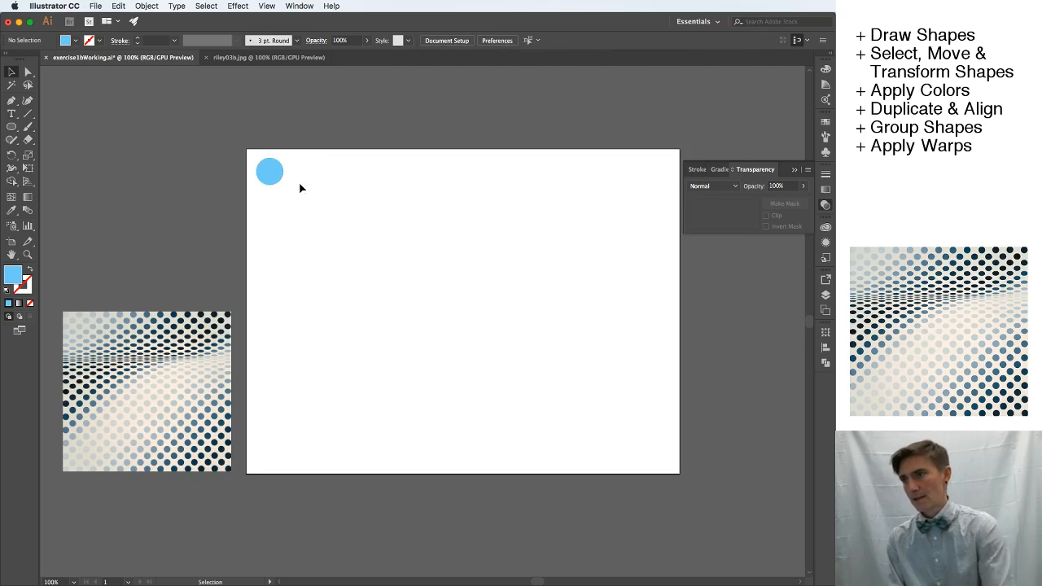
Duplicate the blue circle three times to its right to form a row of four along the artboard's upper edge.
left_click(272, 176)
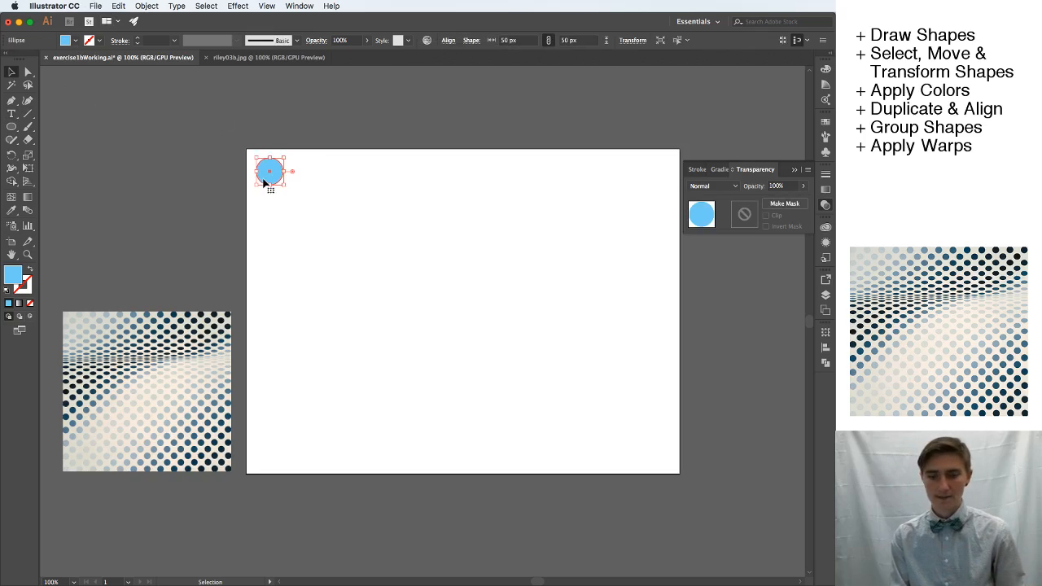
left_click(299, 217)
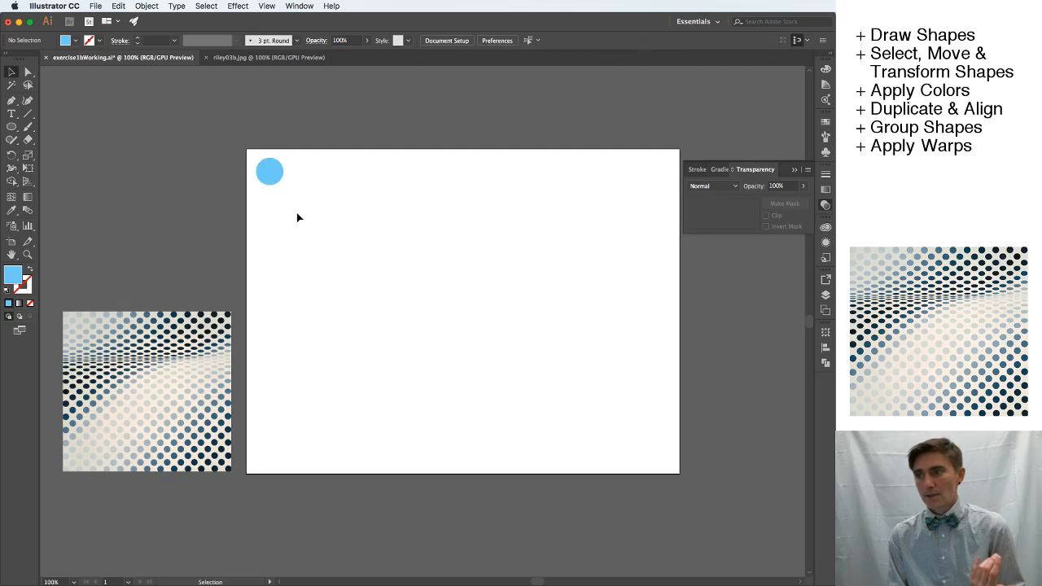
left_click(268, 179)
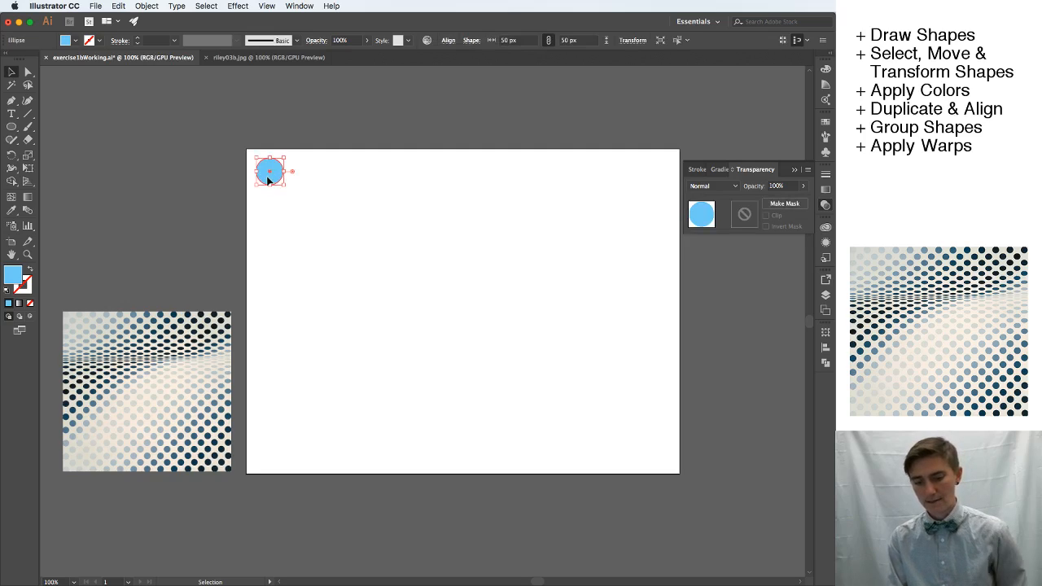
left_click_drag(267, 179, 367, 186)
left_click(375, 204)
left_click(393, 217)
left_click(409, 242)
Select all four circles and duplicate them to the right, extending the row to eight.
mouse_move(428, 228)
left_mouse_down()
mouse_move(307, 193)
mouse_move(251, 155)
left_mouse_up()
left_click_drag(372, 181, 512, 186)
left_click(531, 261)
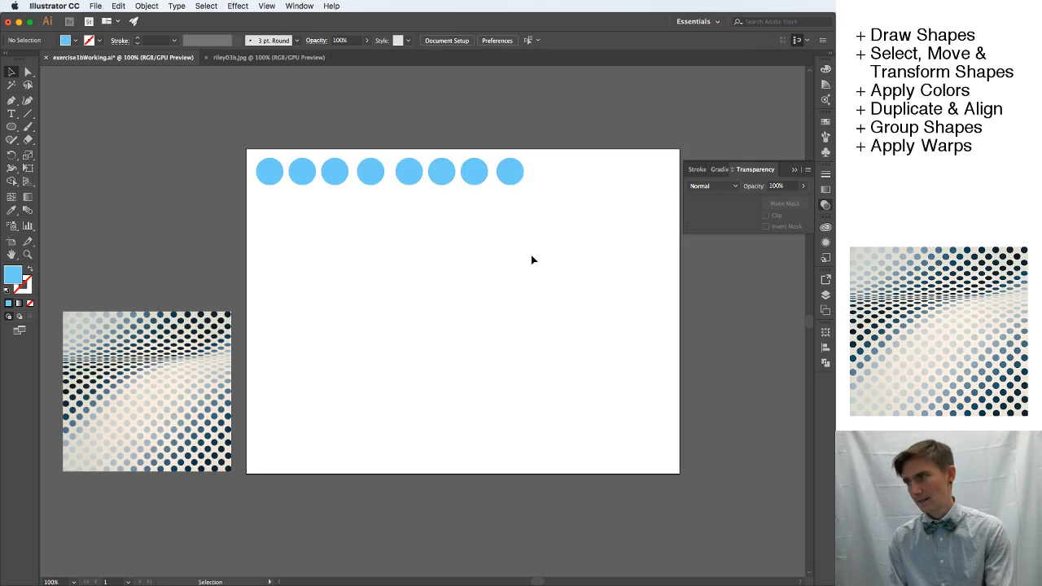
left_click_drag(571, 250, 388, 154)
double_click(408, 181)
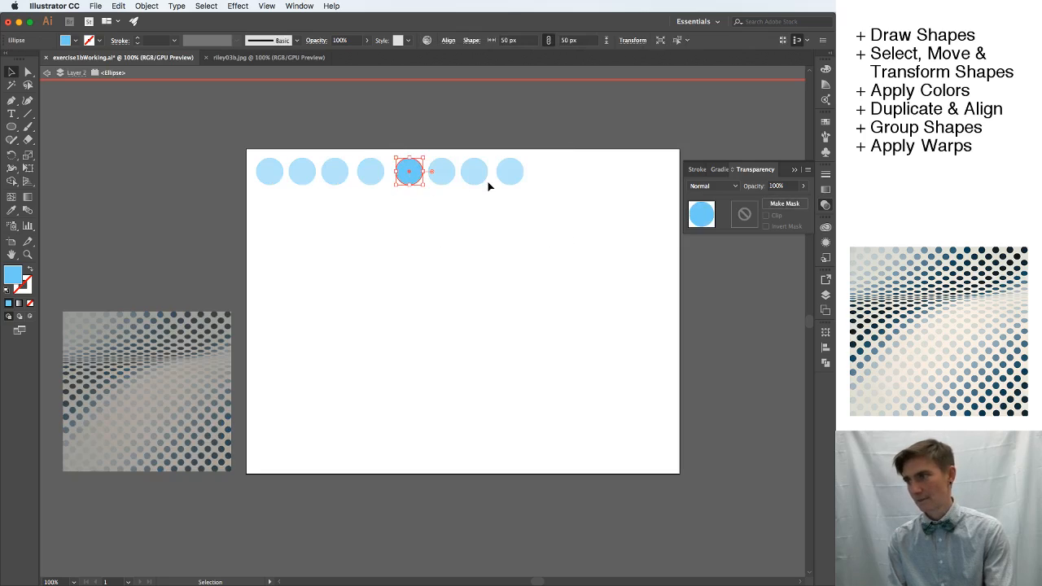
key("Escape")
left_click(484, 221)
left_click_drag(551, 203, 406, 153)
double_click(409, 181)
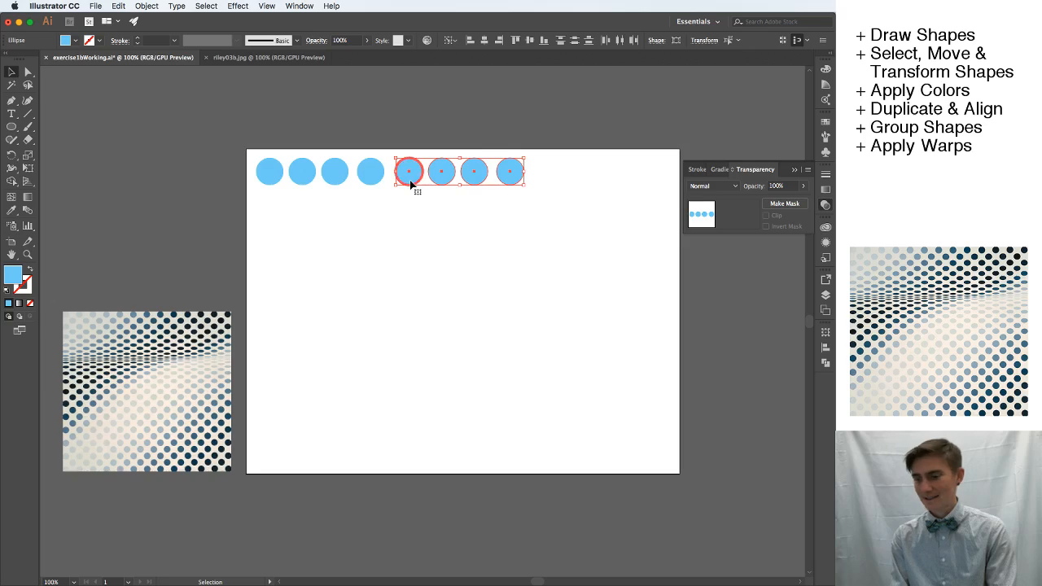
key("Escape")
left_click(478, 223)
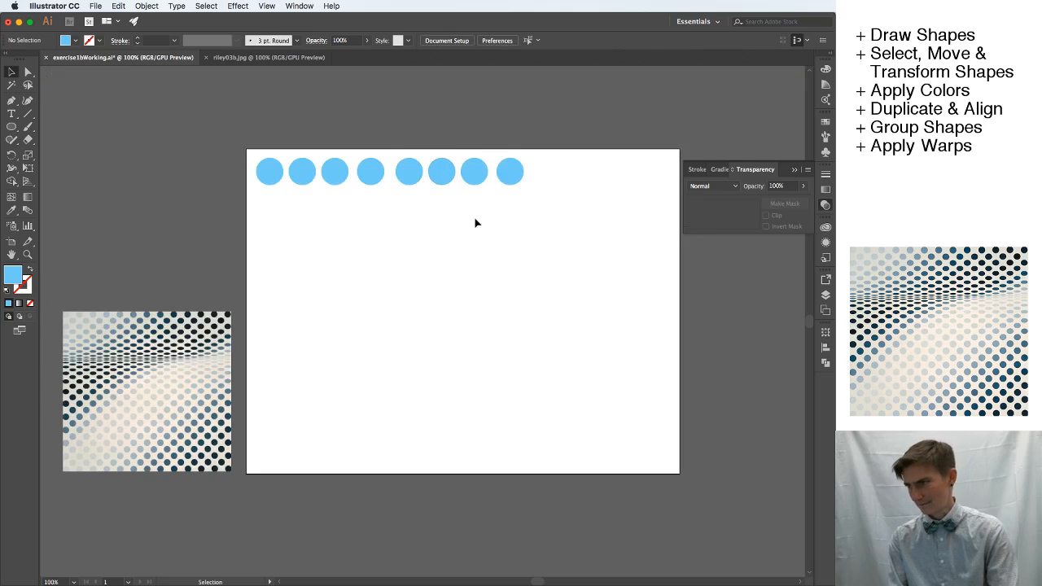
Duplicate the four rightmost circles to the right, extending the row to twelve across the artboard.
left_click_drag(547, 212, 548, 179)
left_click(561, 260)
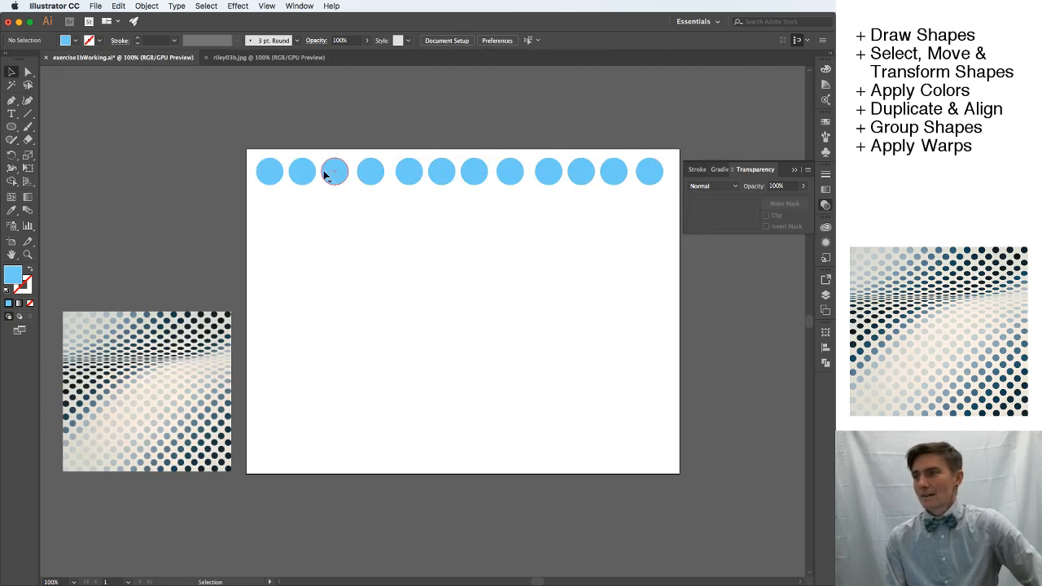
Shift the second, fifth, eighth, ninth and tenth circles slightly downward so the row is uneven.
left_click_drag(302, 171, 303, 184)
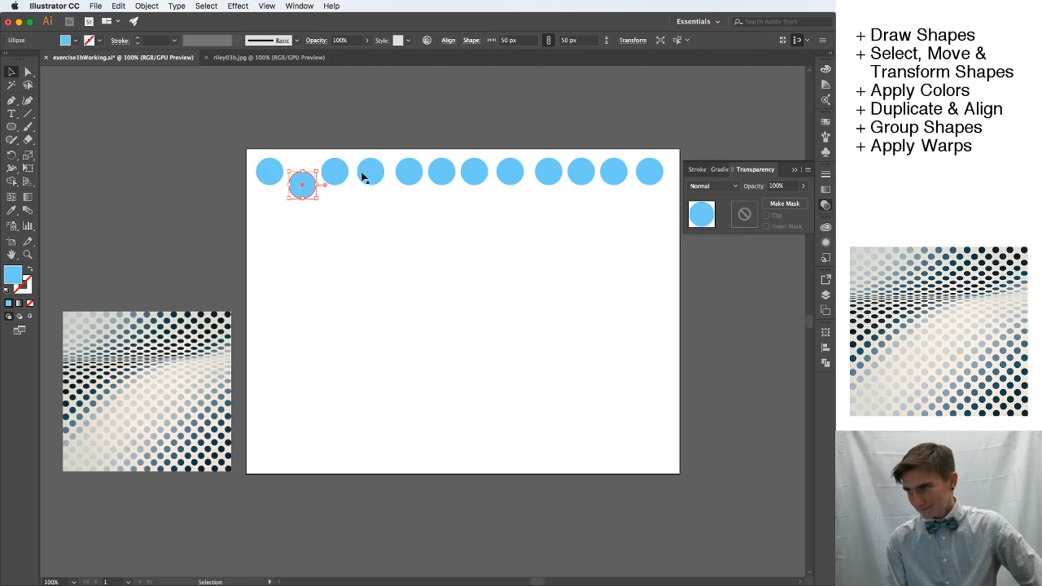
left_click_drag(400, 173, 405, 185)
left_click_drag(509, 172, 586, 185)
left_click(616, 209)
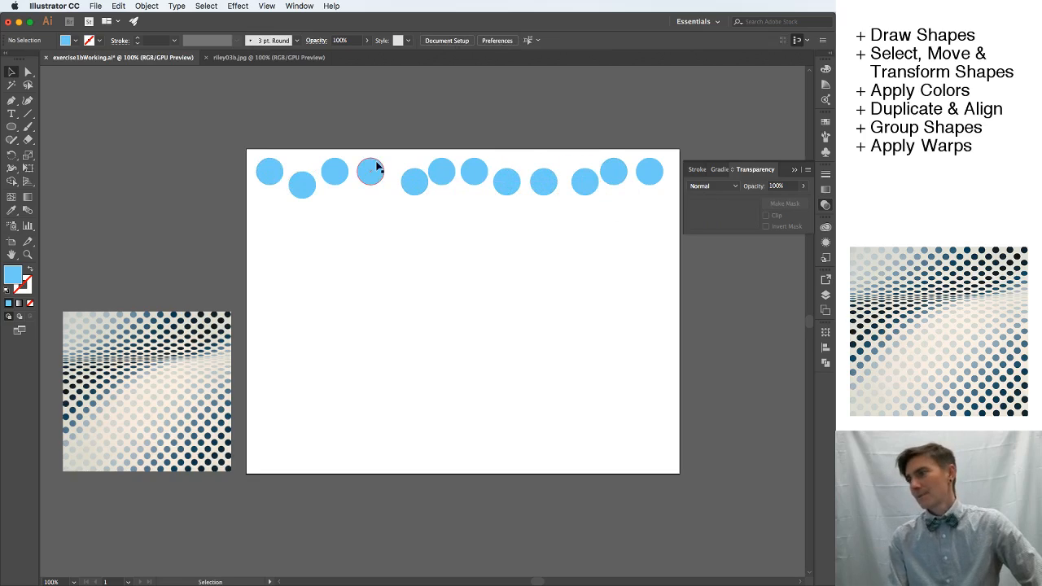
Copy the first circle, paste it, and place the copy between the fourth and fifth circles, overlapping them.
left_click(263, 168)
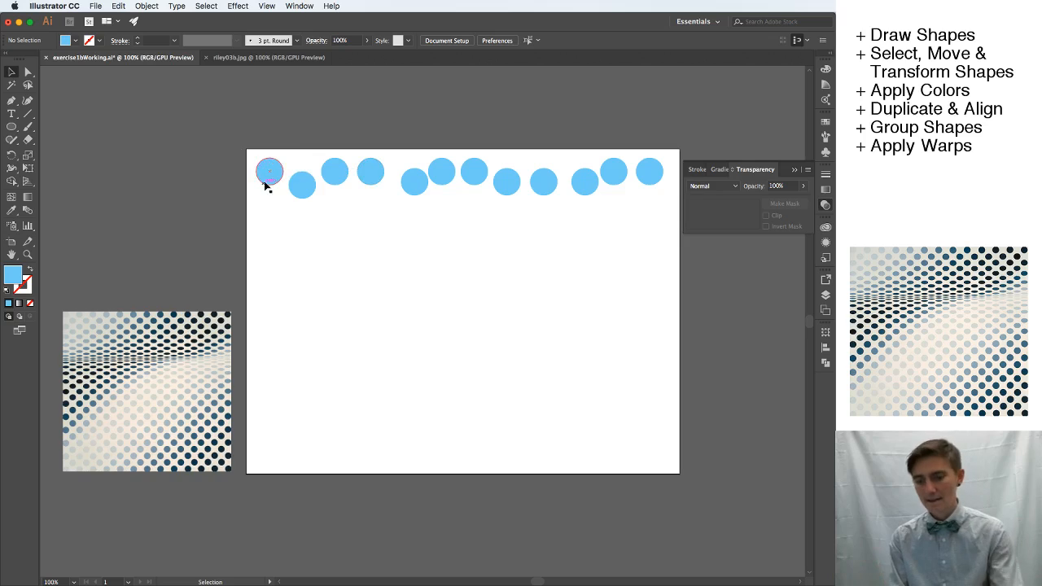
key("super+c")
key("super+v")
left_click(461, 323)
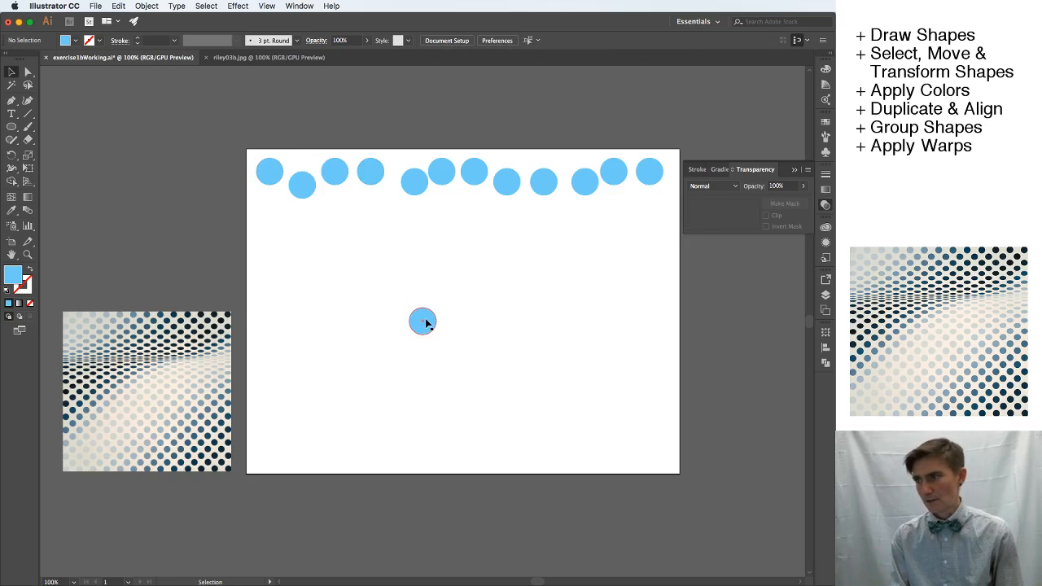
left_click_drag(426, 321, 395, 177)
left_click(481, 268)
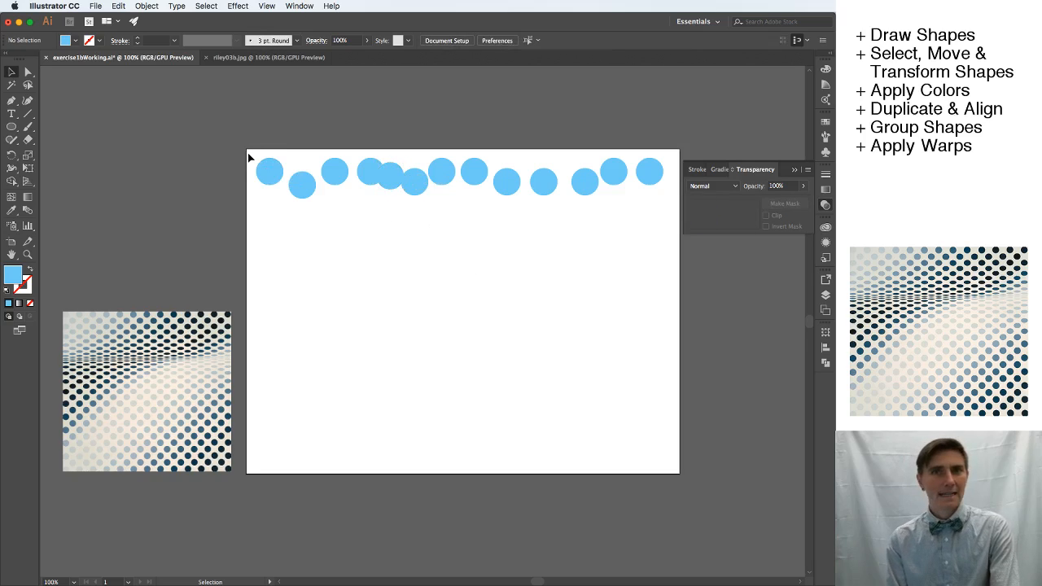
Select the whole row of circles and align their top edges using Align to Selection.
left_click_drag(250, 157, 683, 213)
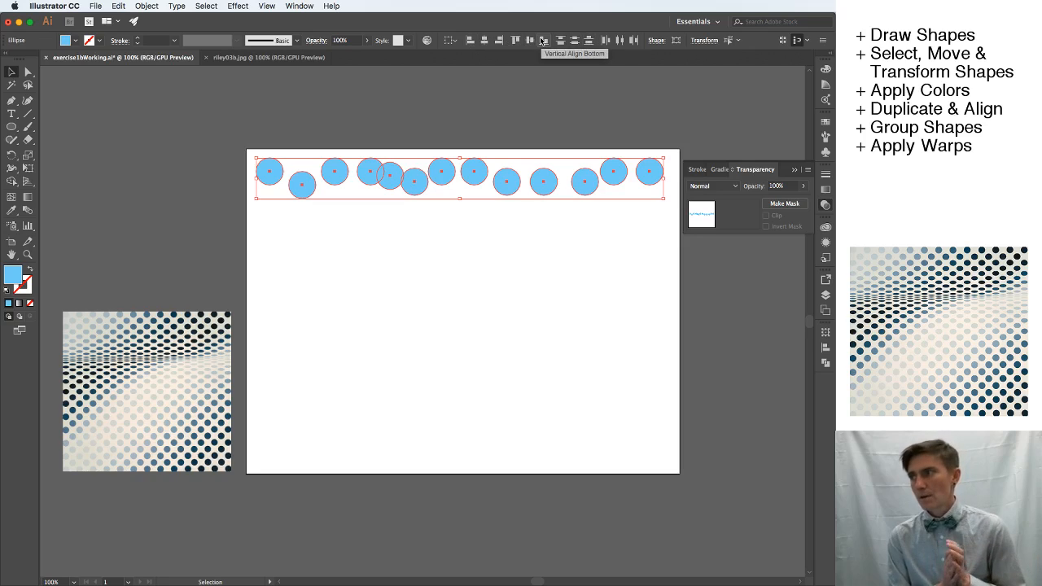
left_click(452, 41)
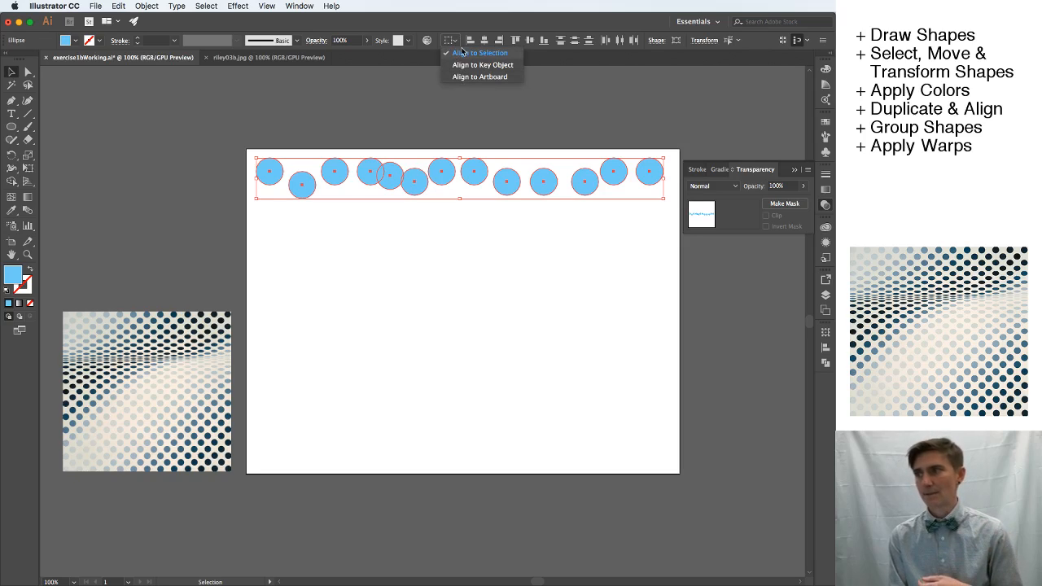
left_click(461, 53)
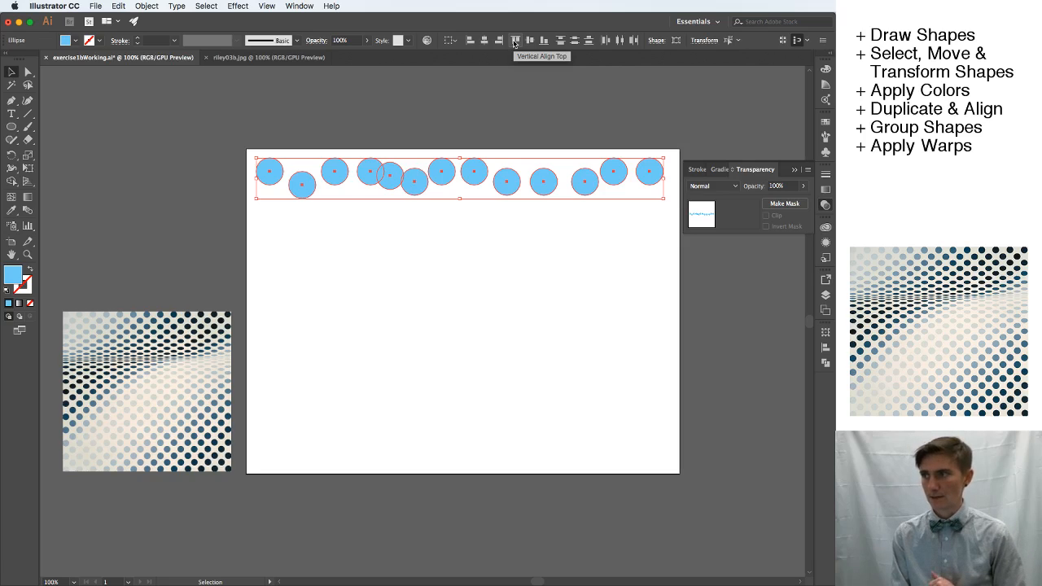
left_click(513, 42)
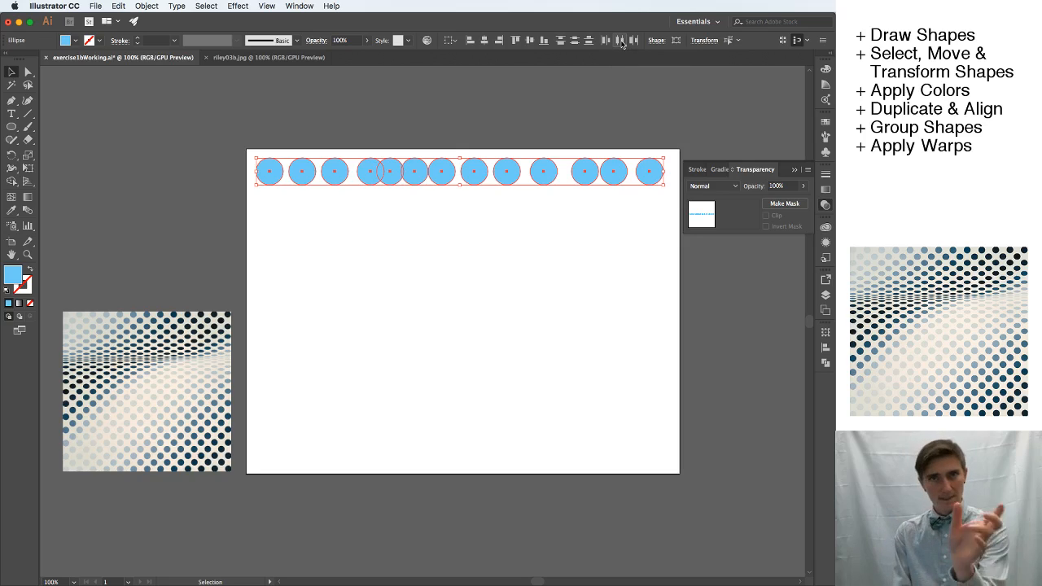
Distribute the thirteen circles in the row evenly by their horizontal centers.
left_click(620, 41)
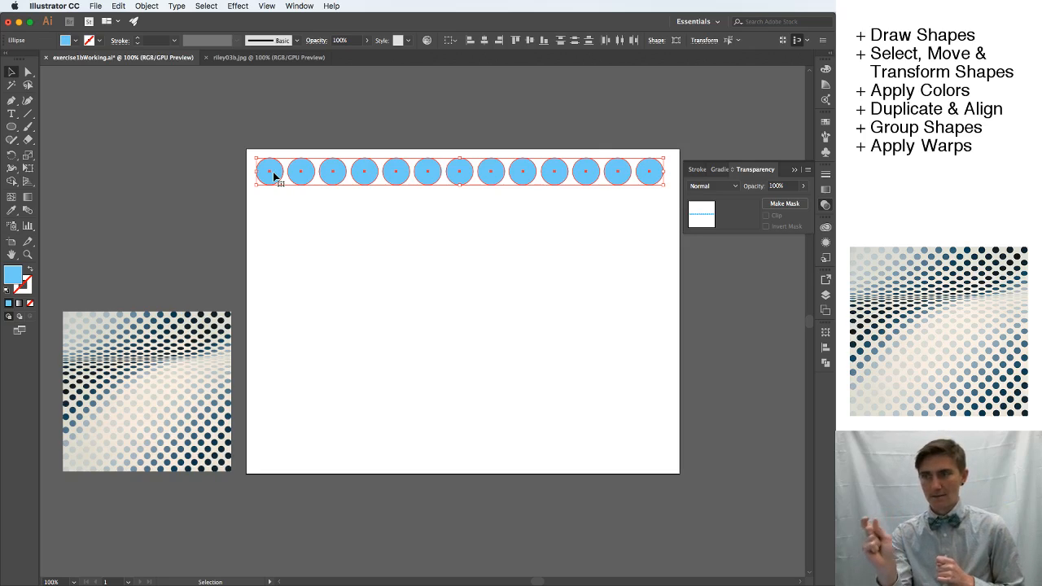
left_click(293, 227)
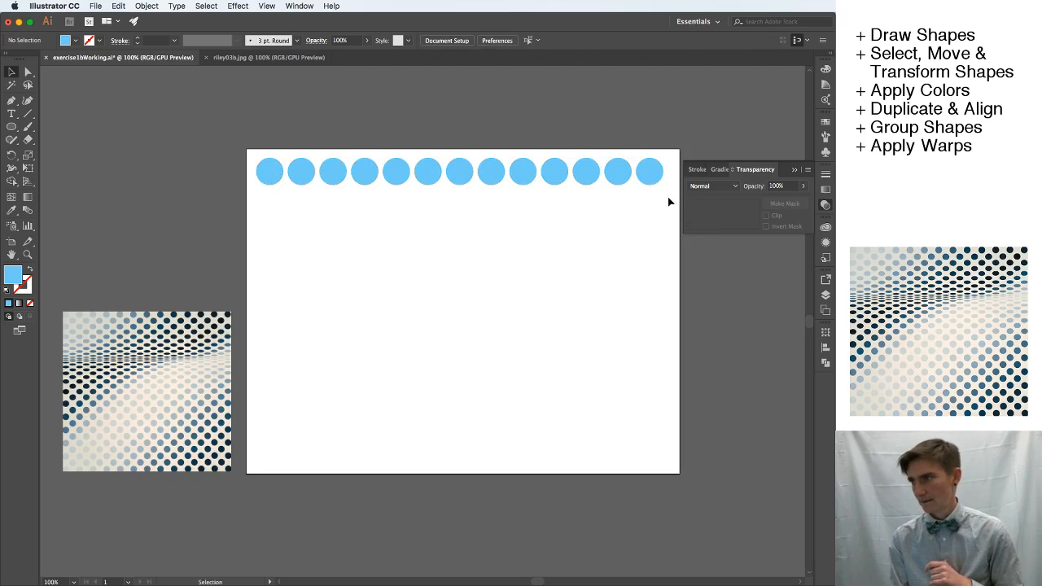
left_click_drag(669, 201, 246, 153)
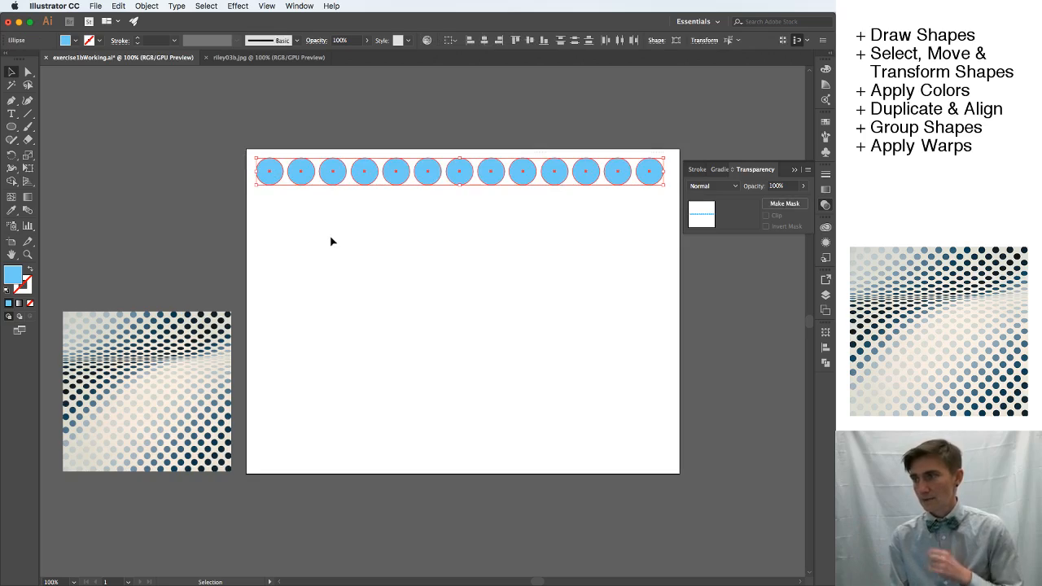
left_click(381, 295)
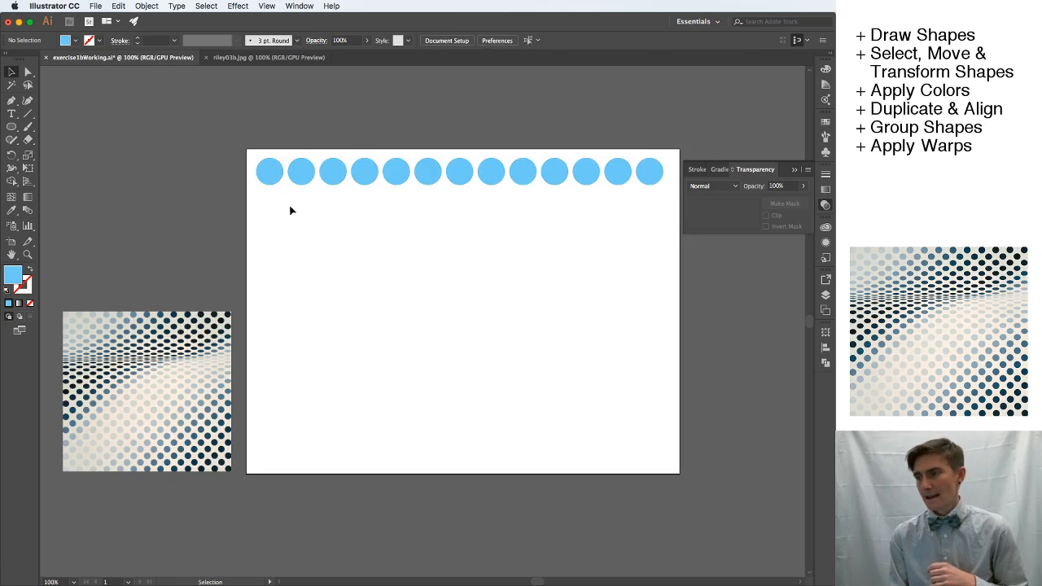
left_click_drag(250, 155, 661, 211)
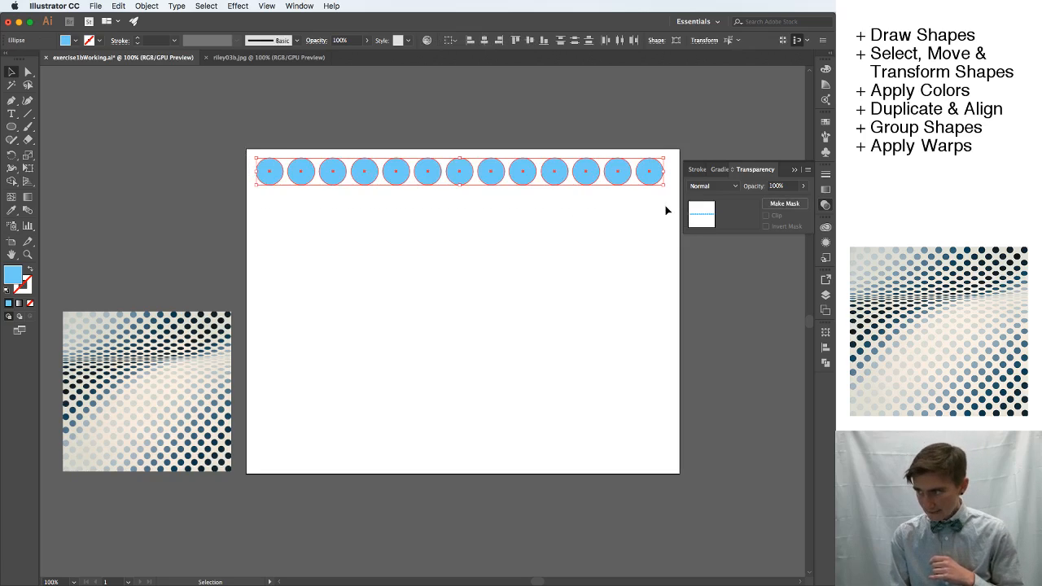
left_click(283, 205)
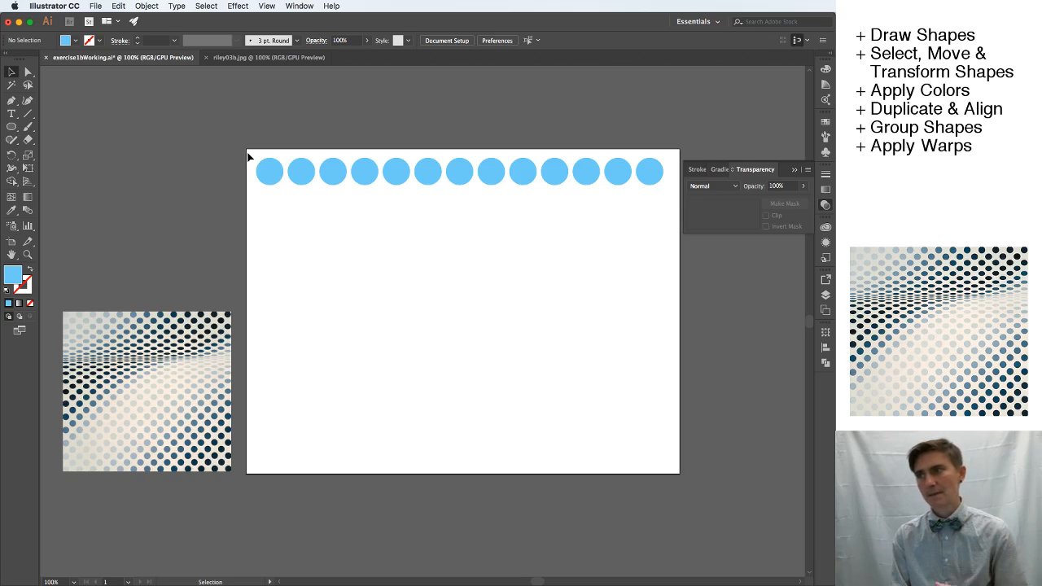
left_click_drag(250, 156, 671, 204)
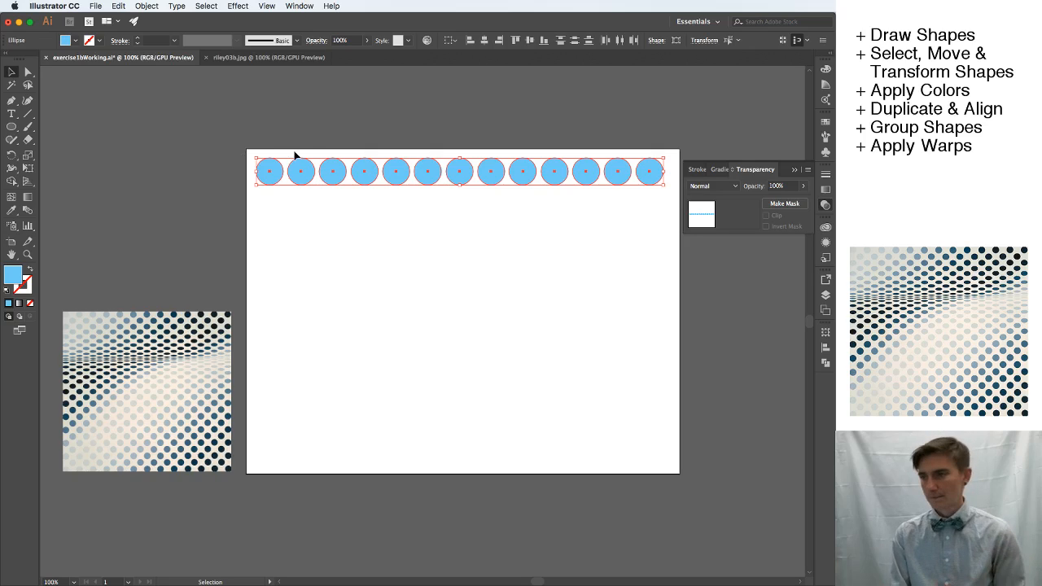
left_click(341, 234)
Select the whole row of circles and group it into a single object.
left_click_drag(248, 149, 667, 219)
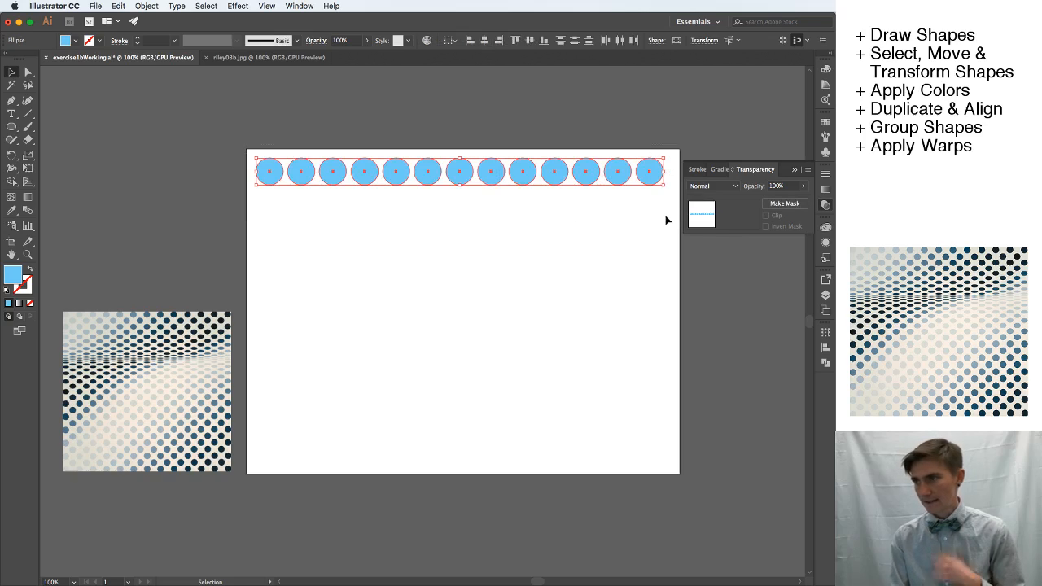
left_click(145, 5)
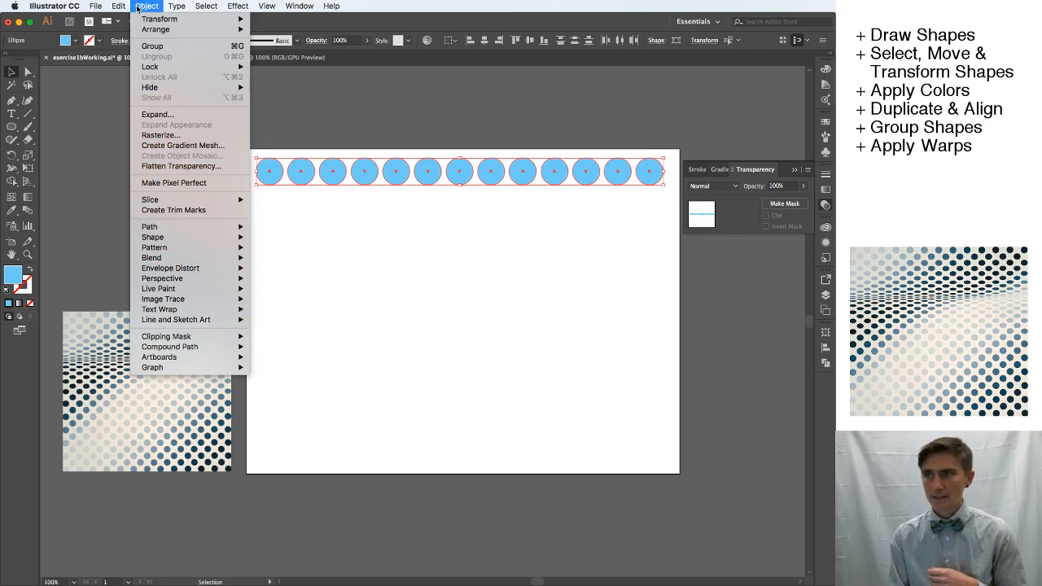
left_click(145, 51)
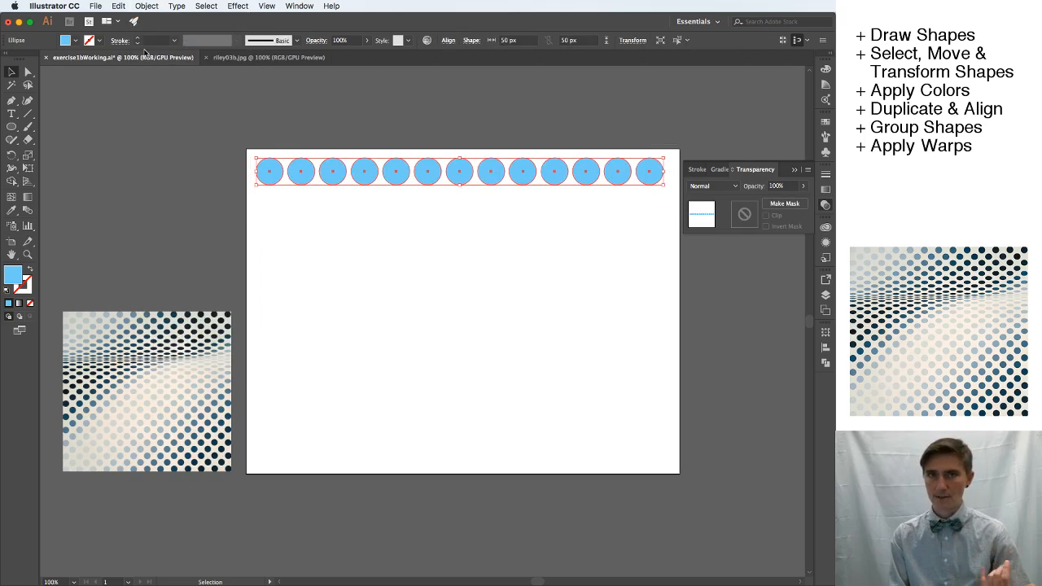
left_click(317, 225)
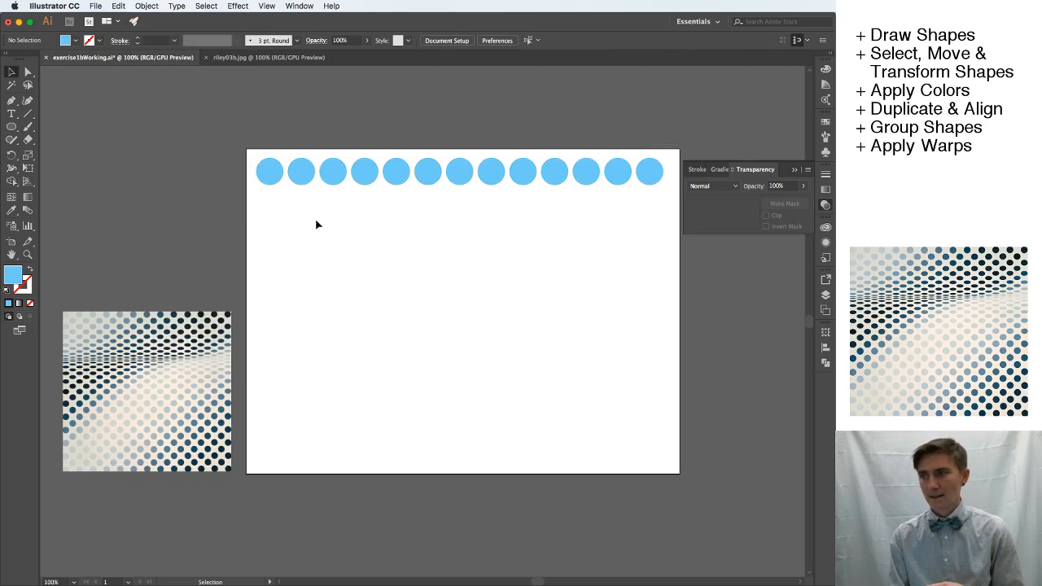
Change the fill of the grouped row of circles to dark blue, hex 227893.
left_click(433, 177)
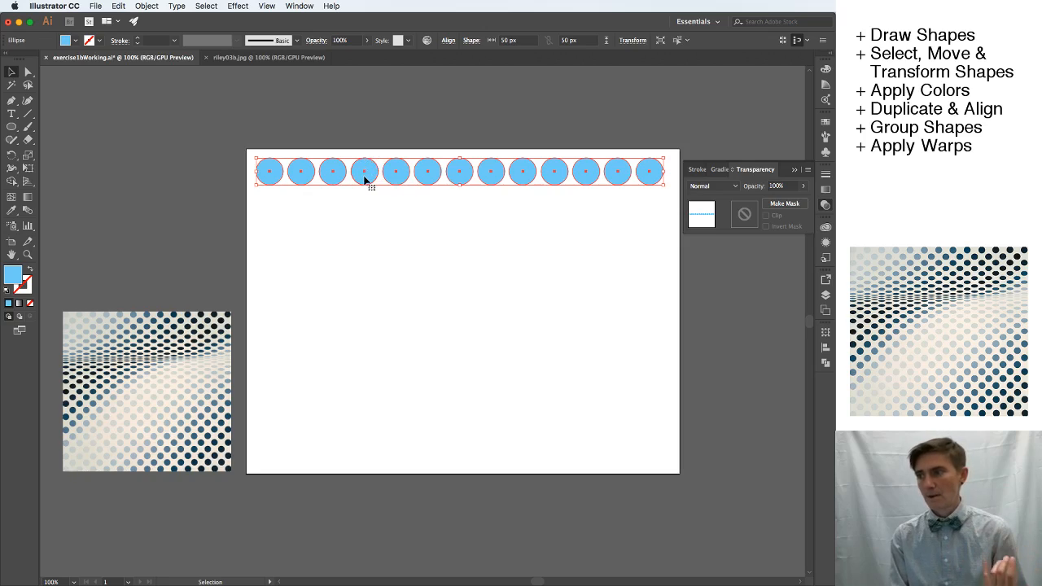
double_click(18, 280)
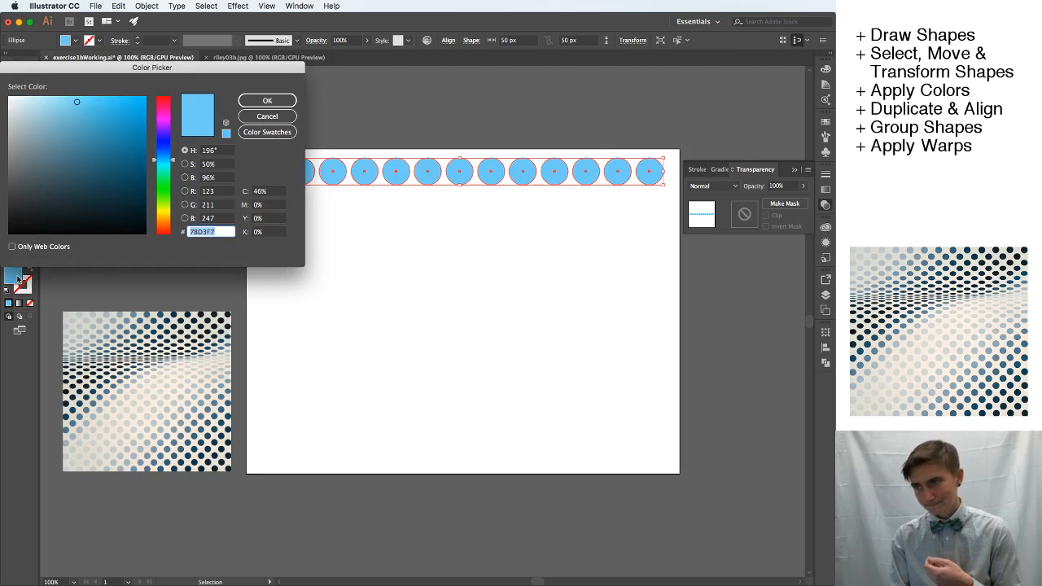
left_click(114, 154)
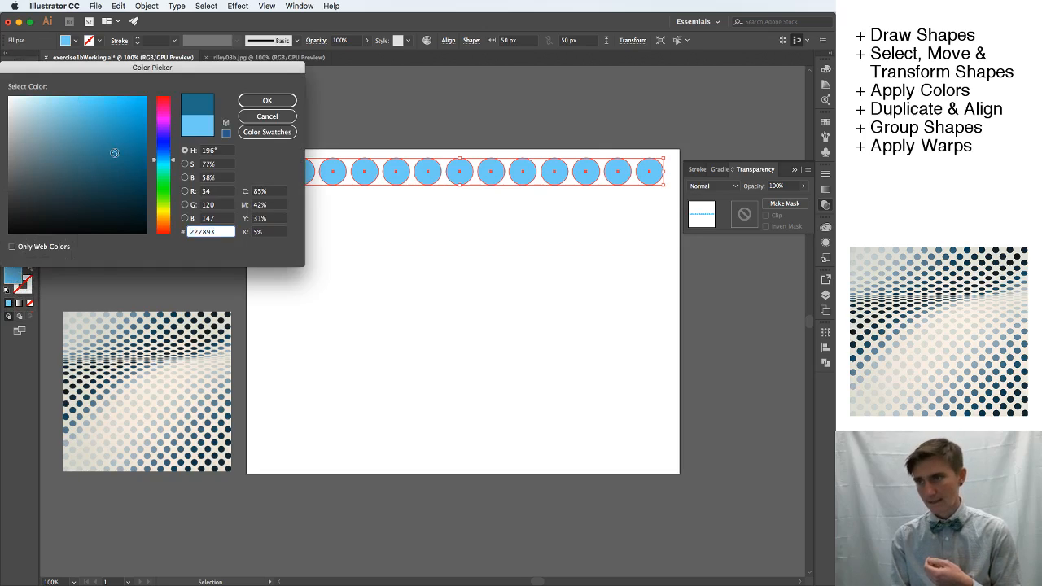
left_click(246, 99)
left_click(333, 212)
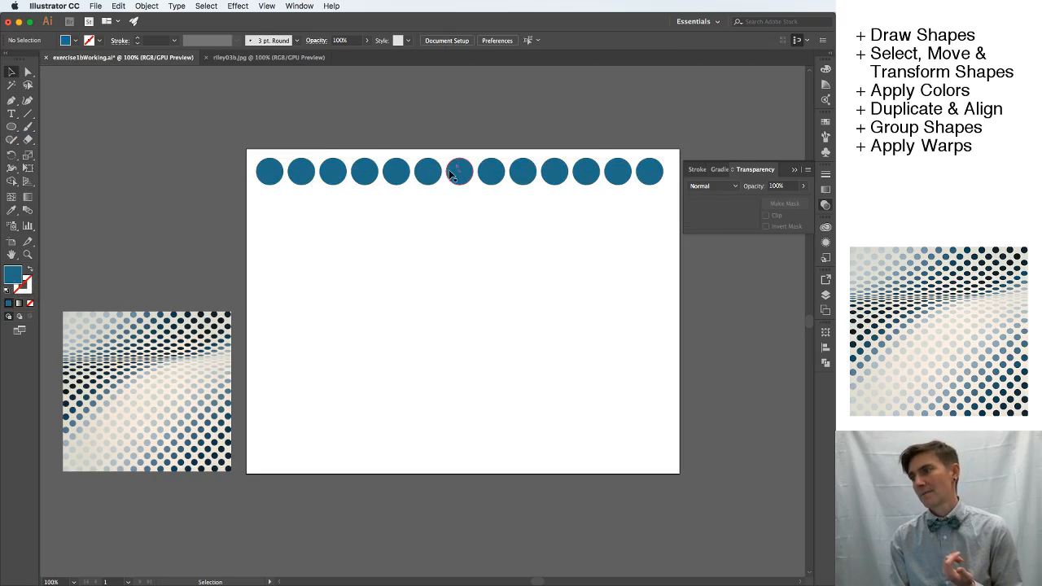
key("super+a")
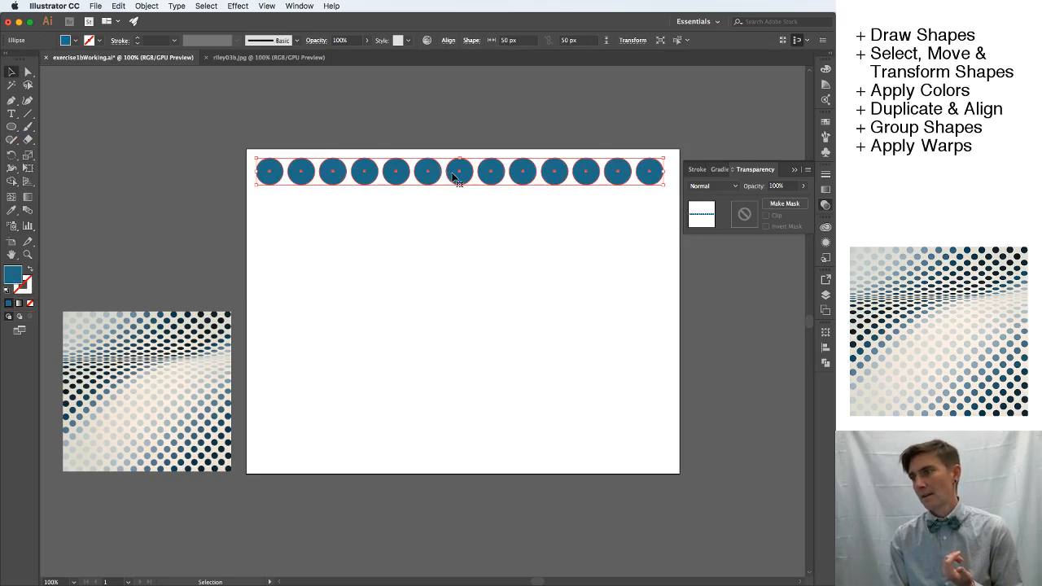
left_click(351, 43)
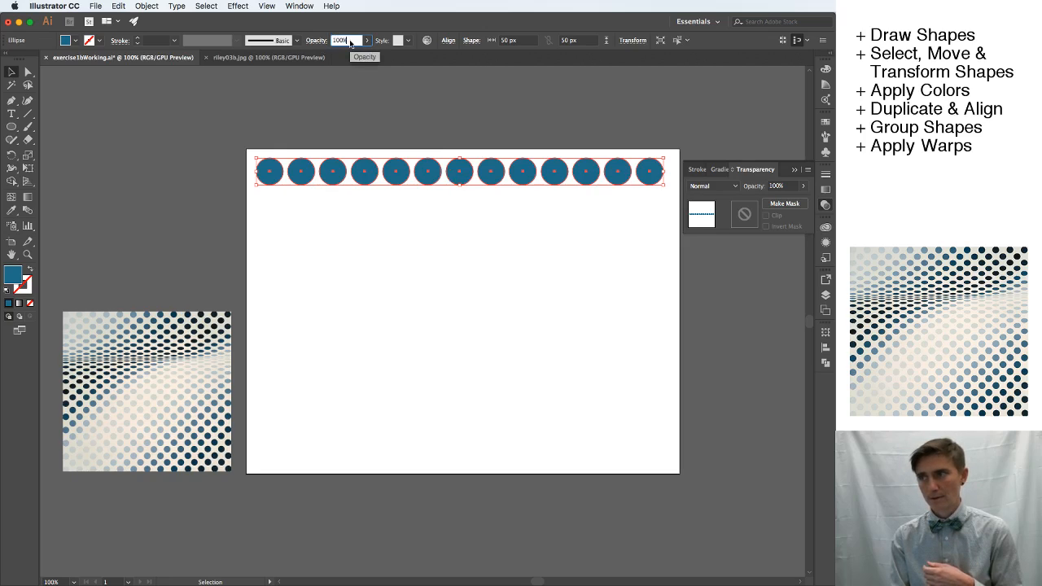
left_click(328, 214)
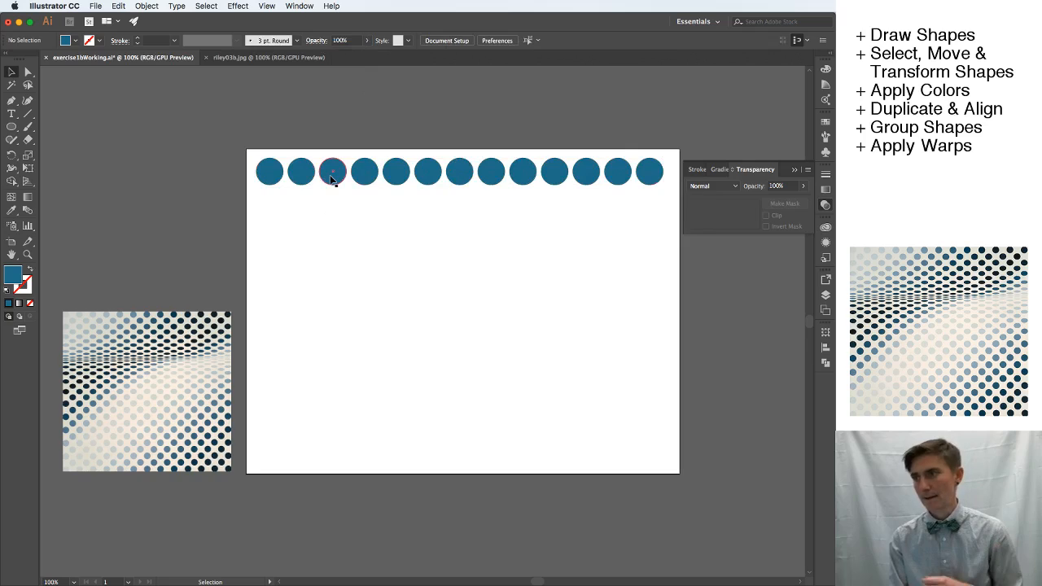
Duplicate the grouped row straight down three times to make four stacked rows of circles.
key("super+a")
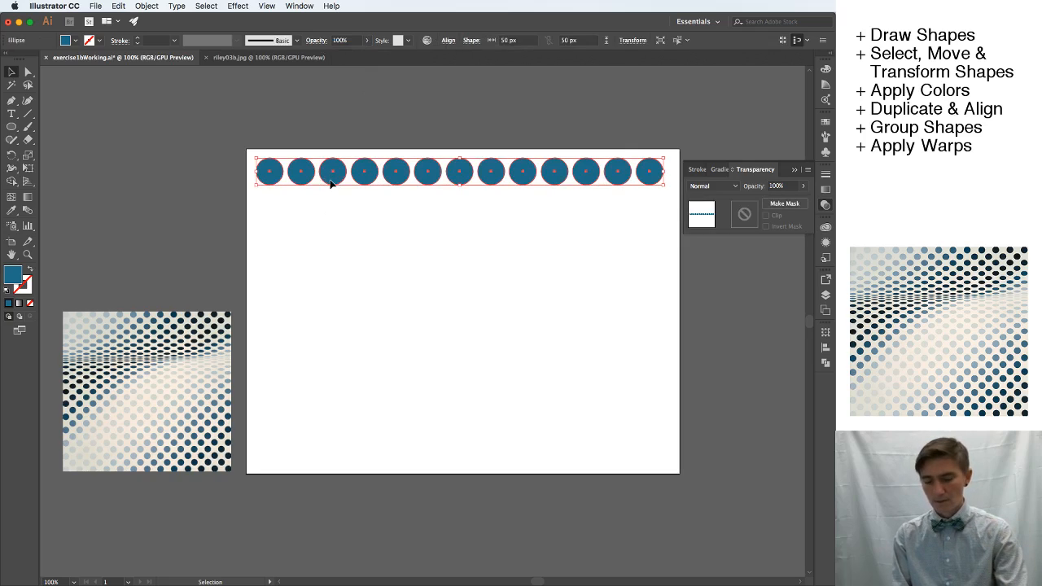
left_click_drag(331, 184, 333, 285)
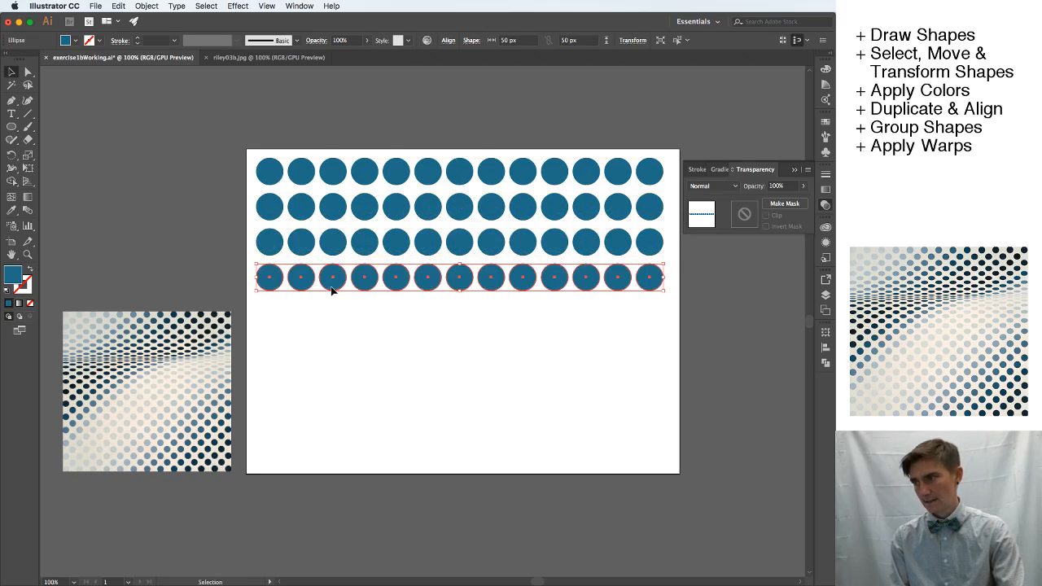
left_click(659, 333)
Duplicate the four rows as a block below the originals and add one more copy of the last row, making nine rows.
left_click_drag(678, 321, 261, 162)
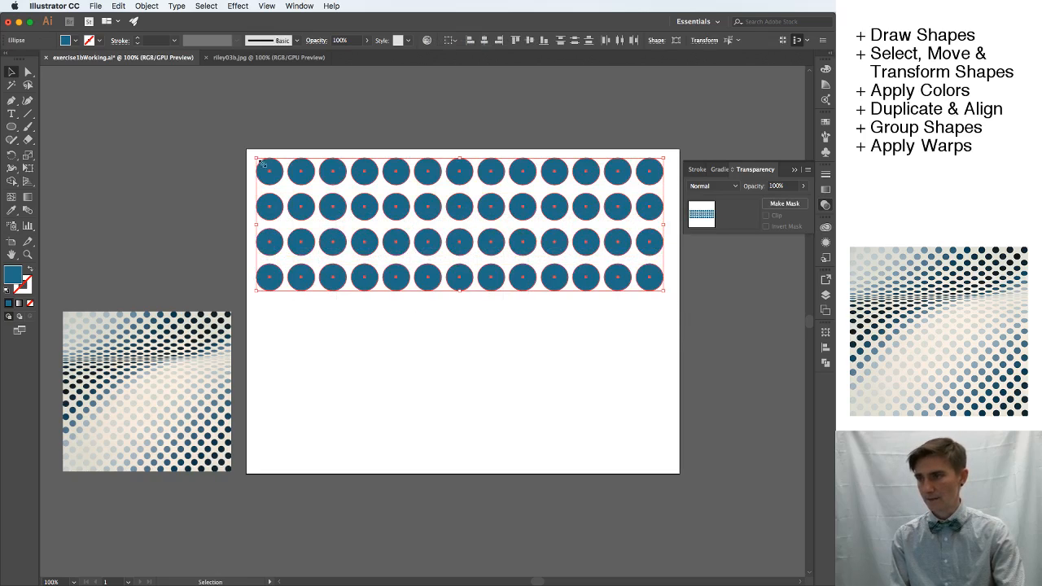
left_click_drag(285, 312, 284, 312)
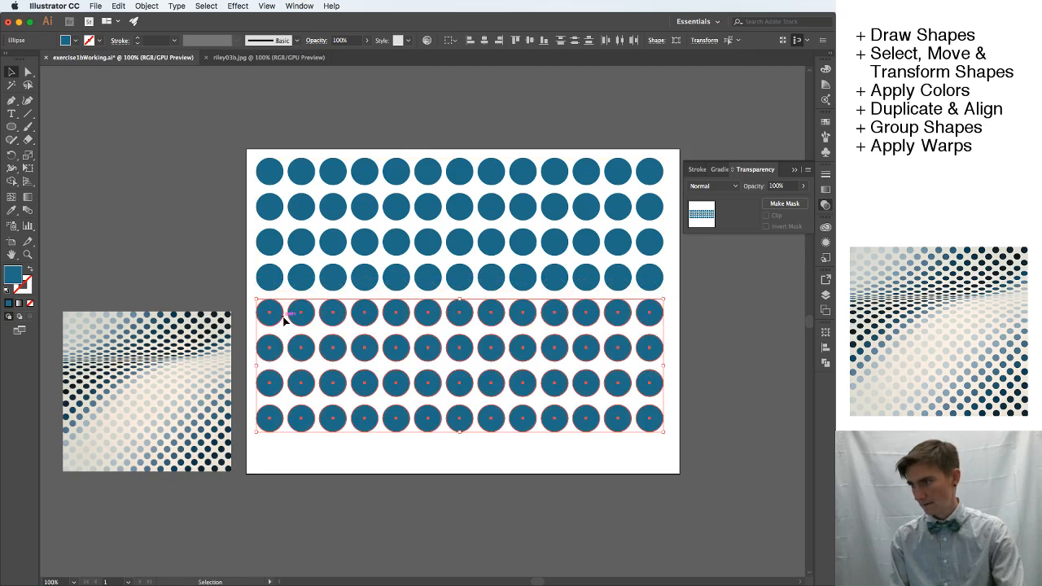
left_click(676, 302)
left_click_drag(654, 429, 651, 461)
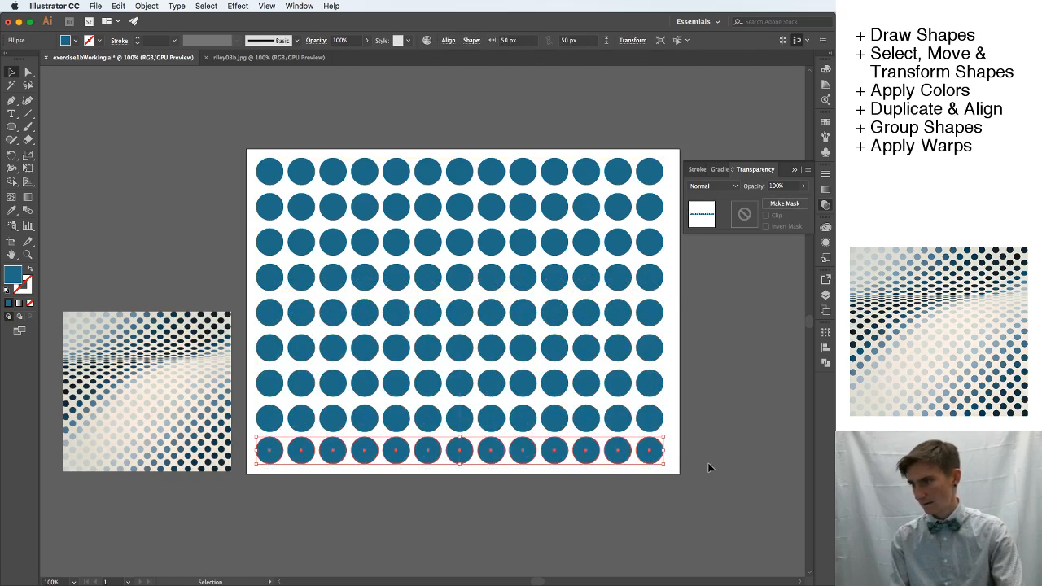
Select all nine rows and space them evenly with Vertical Distribute Center.
left_click(388, 100)
left_click_drag(243, 136, 670, 481)
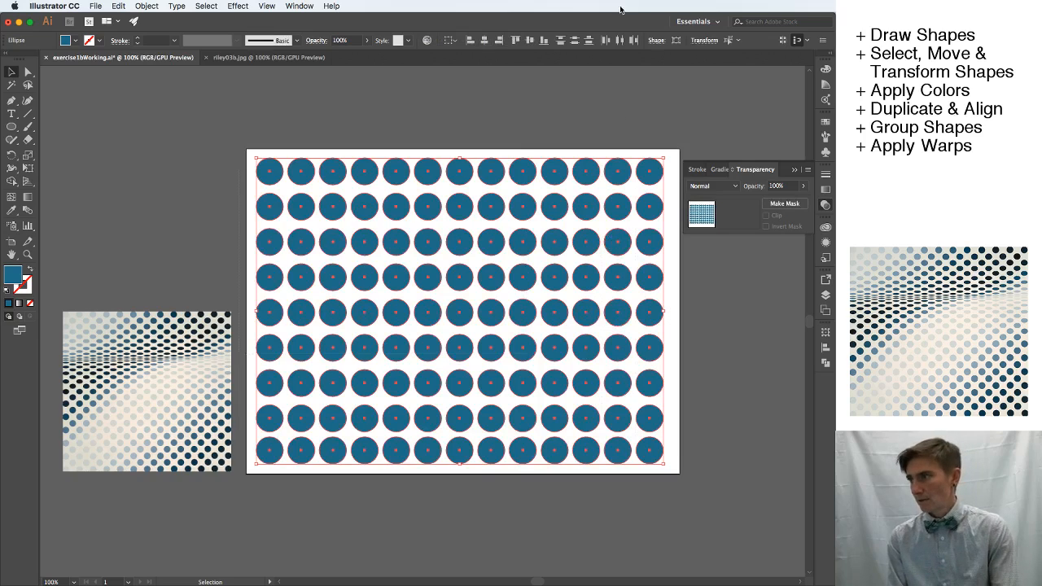
left_click(575, 41)
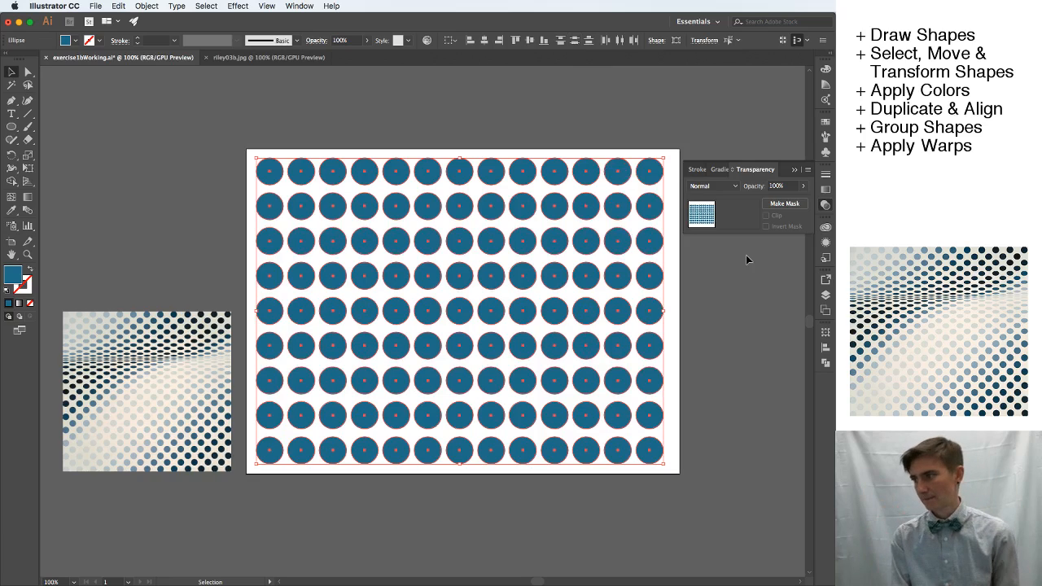
left_click(681, 298)
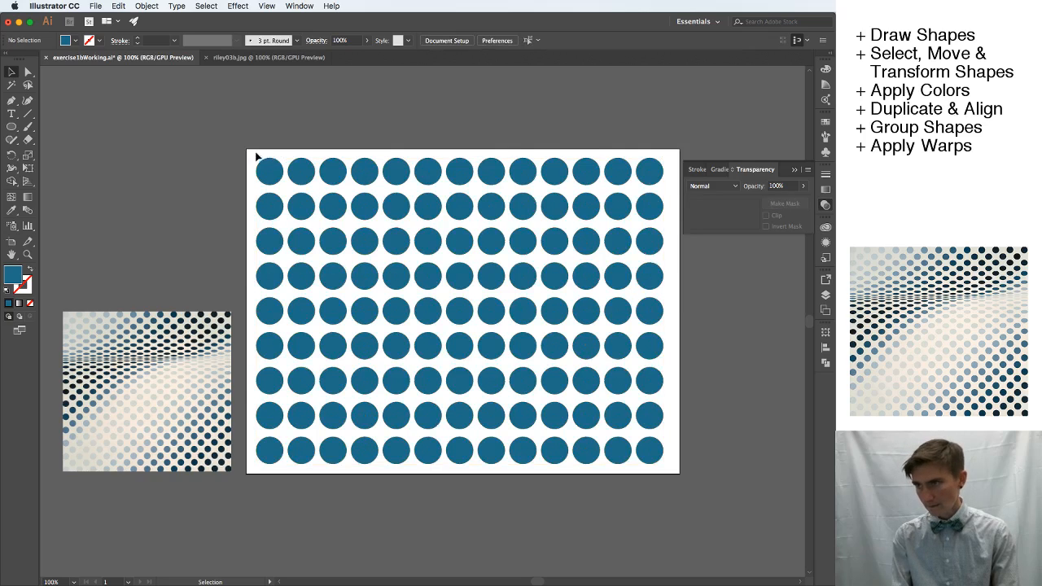
Select the entire grid of circles and nudge it slightly to the right on the artboard.
mouse_move(250, 153)
left_mouse_down()
mouse_move(521, 407)
mouse_move(671, 470)
left_mouse_up()
key("Left")
key("Left")
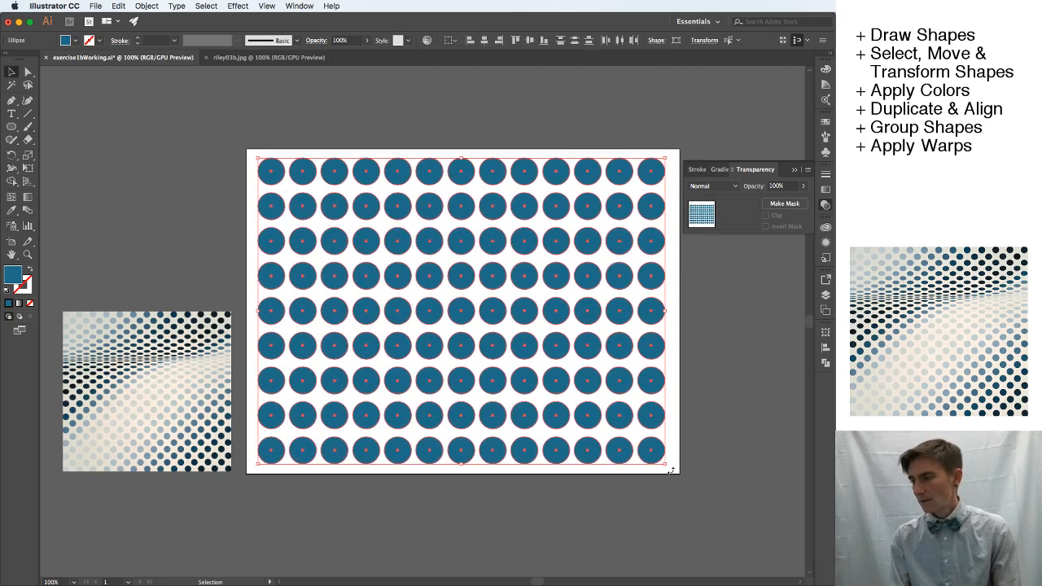
left_click(676, 440)
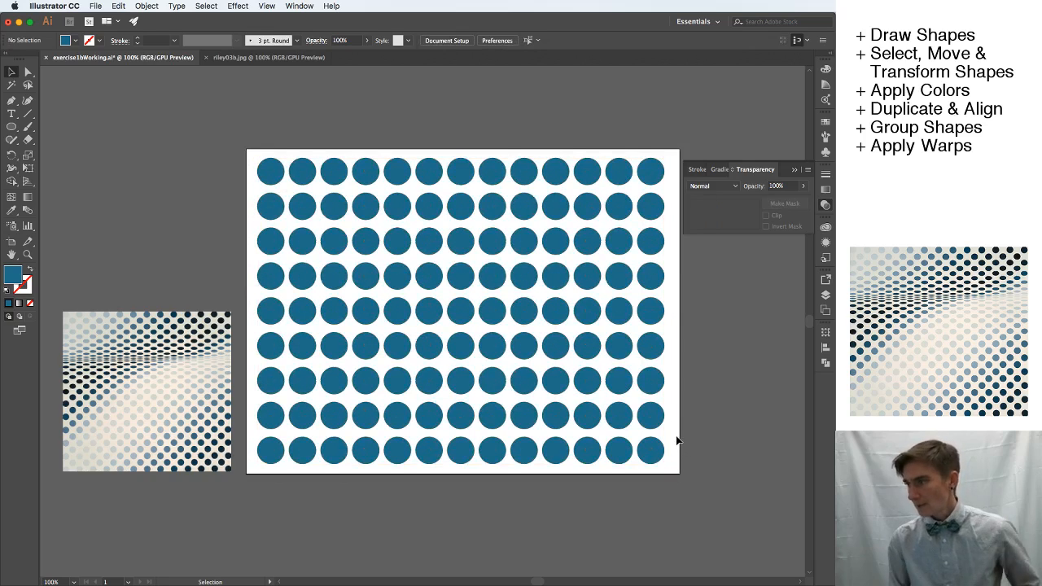